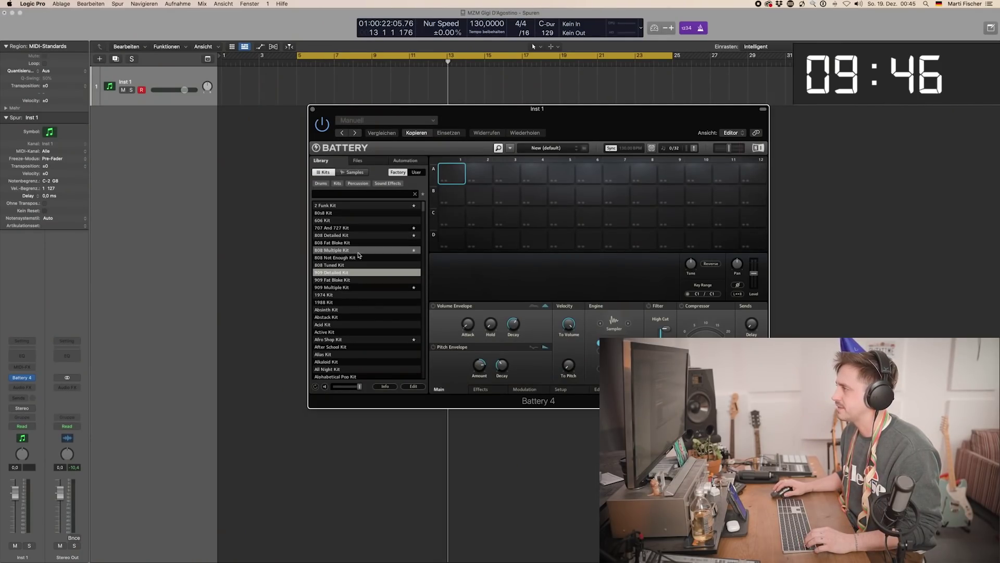
Step: Load the 909 Multiple Kit in Battery and set the release of the Kick 909 25 sample to about 265 ms
left_click(354, 287)
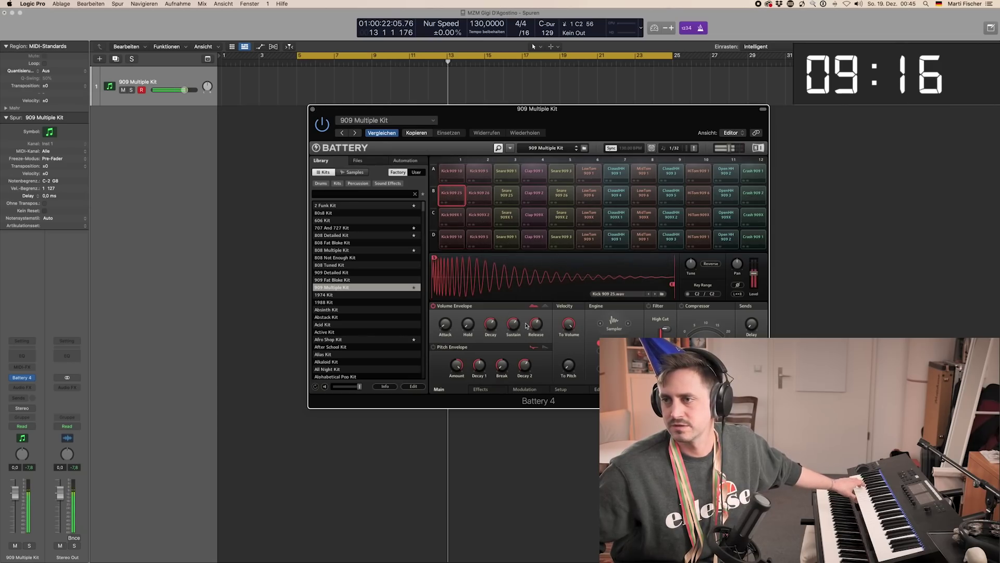
left_click_drag(535, 324, 535, 327)
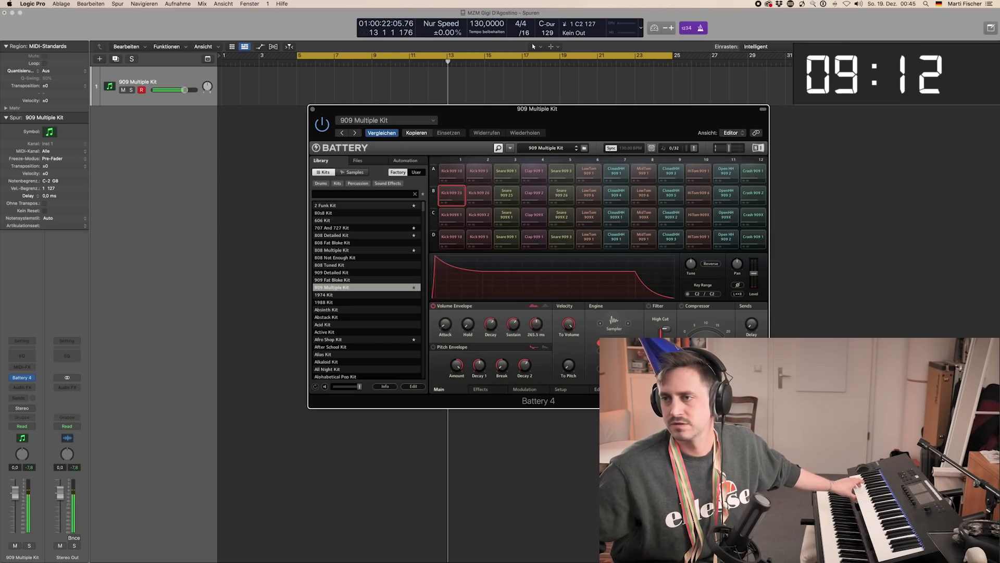
left_click_drag(535, 324, 535, 325)
left_click(313, 108)
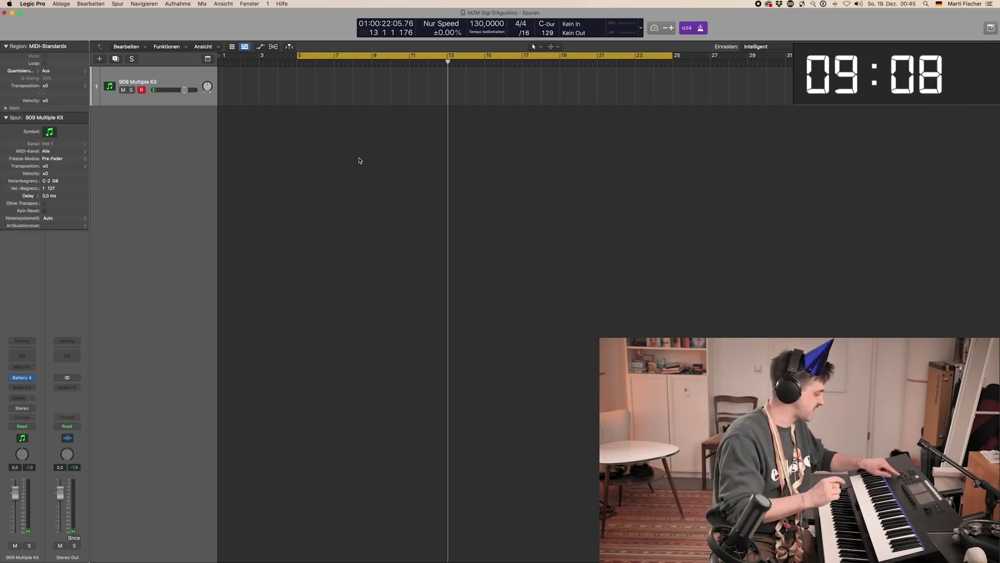
Step: Record a two-bar kick pattern on C2 with a hit on every beat, starting at bar 5
key("r")
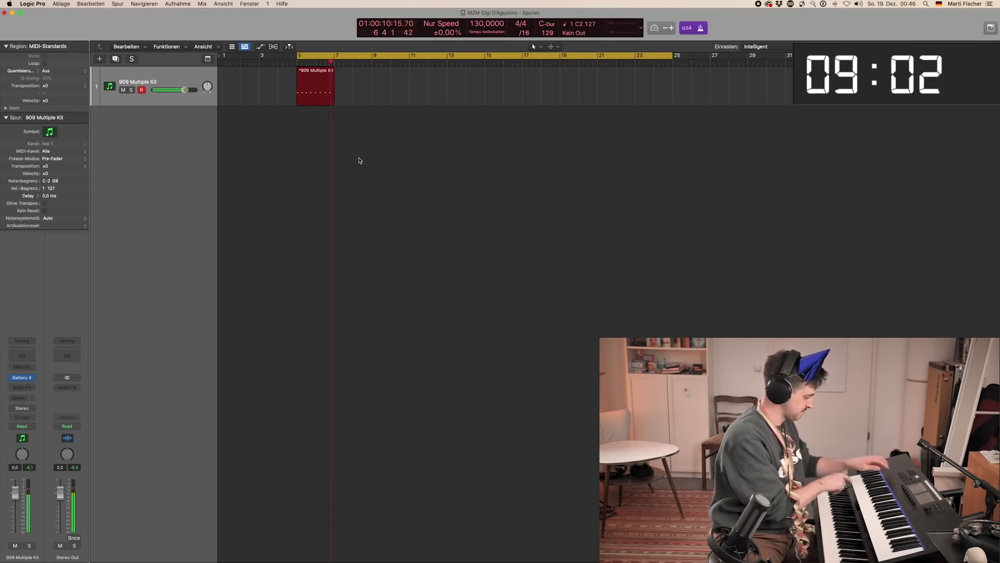
key("space")
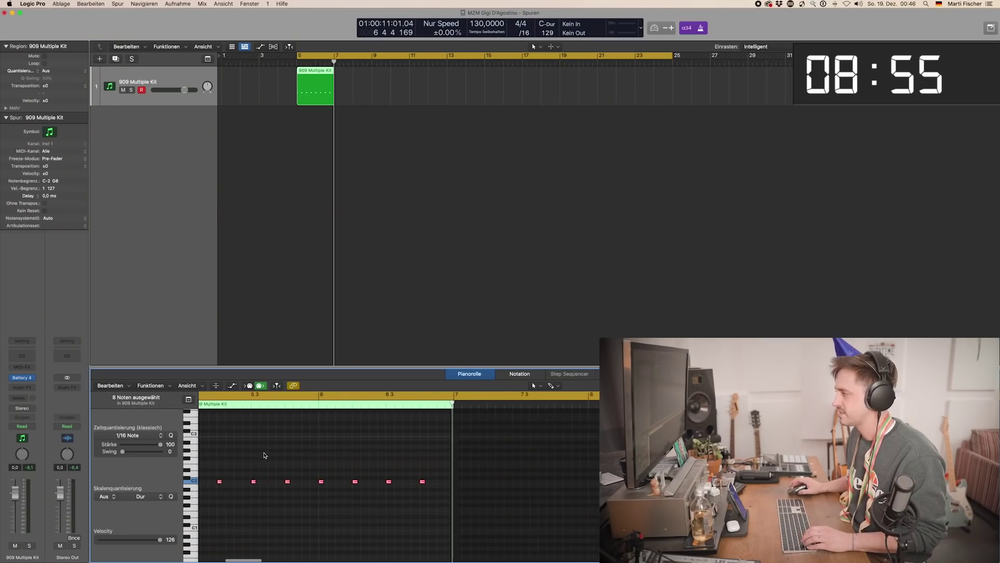
scroll(264, 455, "left", 5)
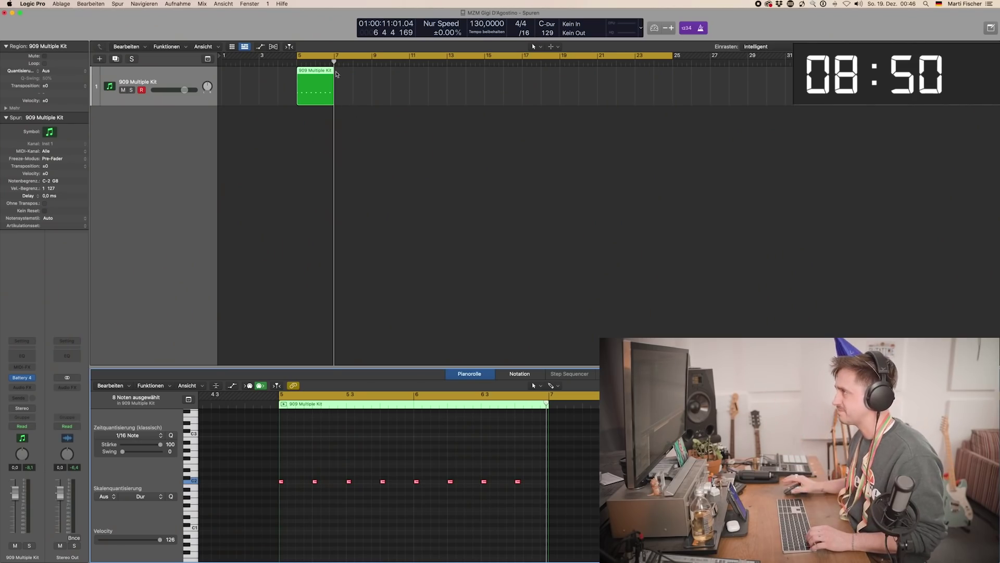
Step: Arrange the kick pattern as four four-bar regions from bar 5 to bar 21 and end the cycle range at bar 21
left_click_drag(324, 81, 621, 97)
key("super+j")
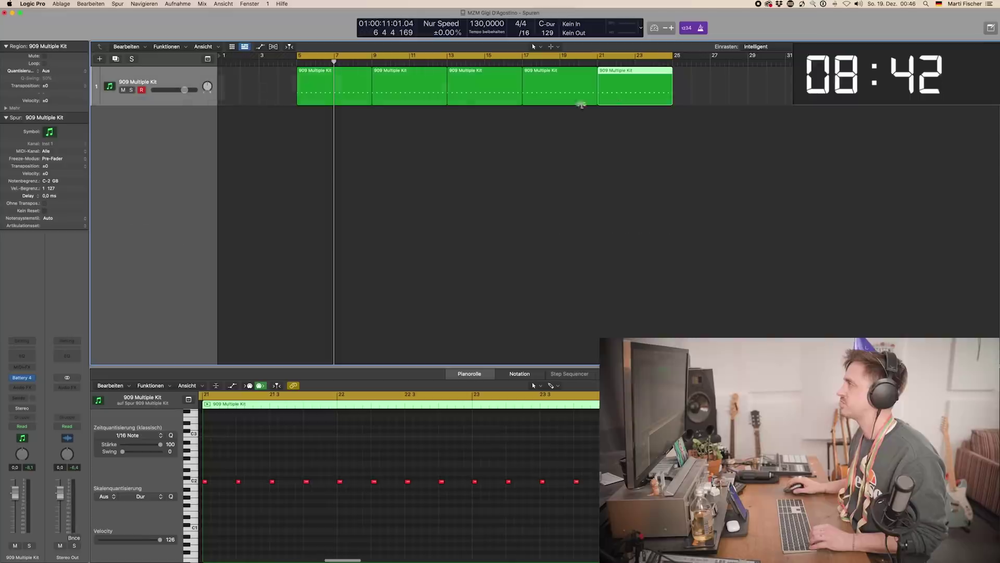
key("Delete")
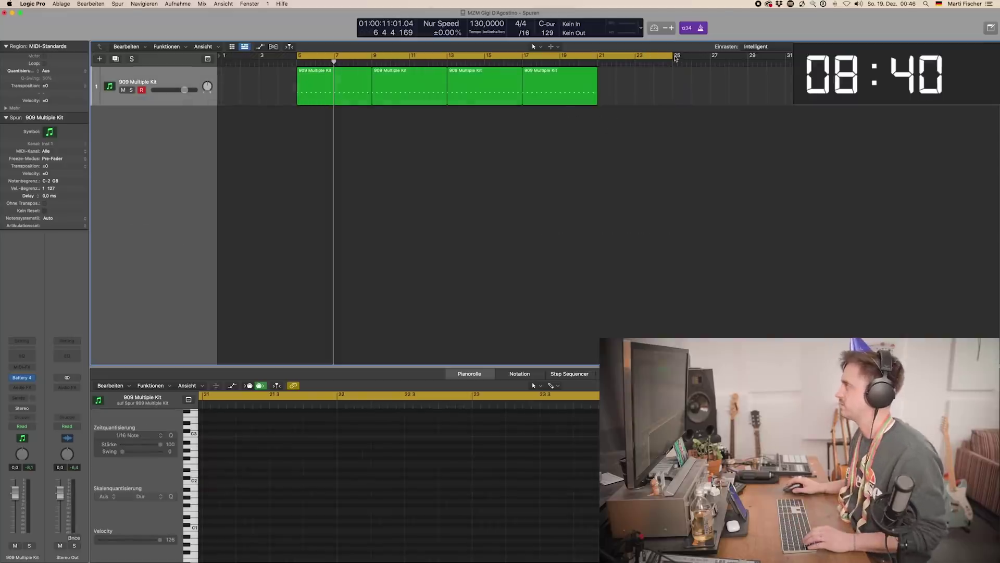
left_click_drag(673, 57, 600, 84)
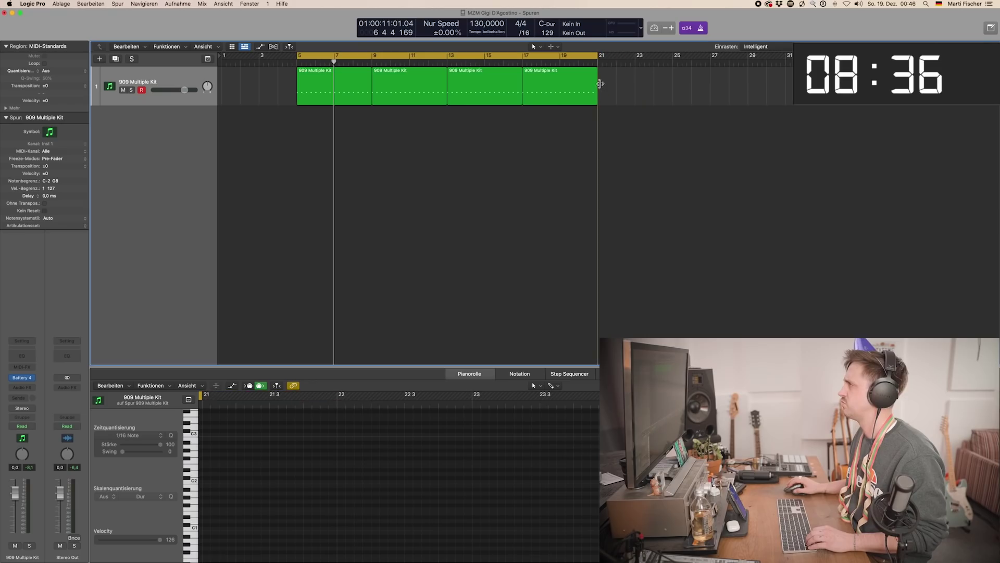
left_click(470, 97)
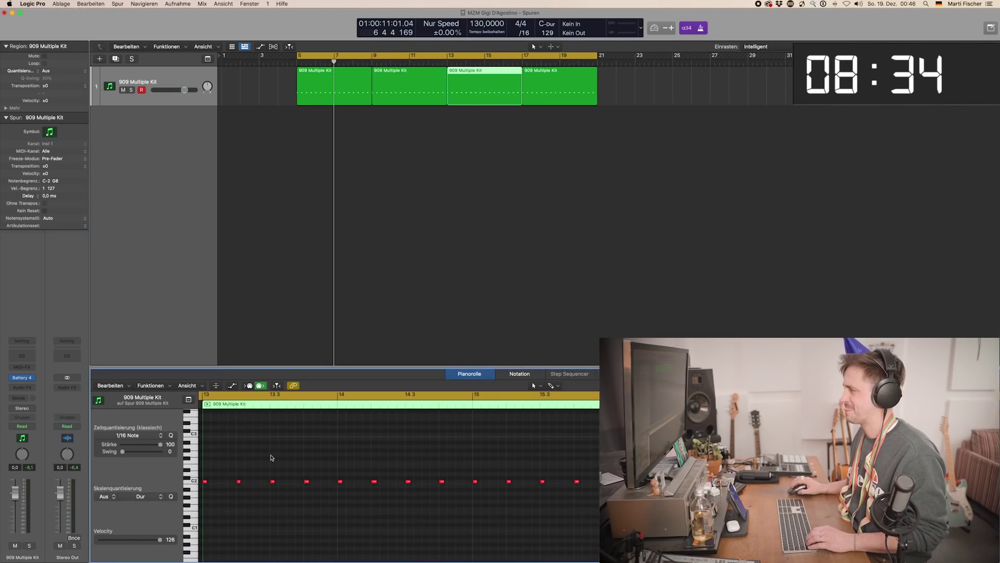
left_click_drag(222, 466, 197, 495)
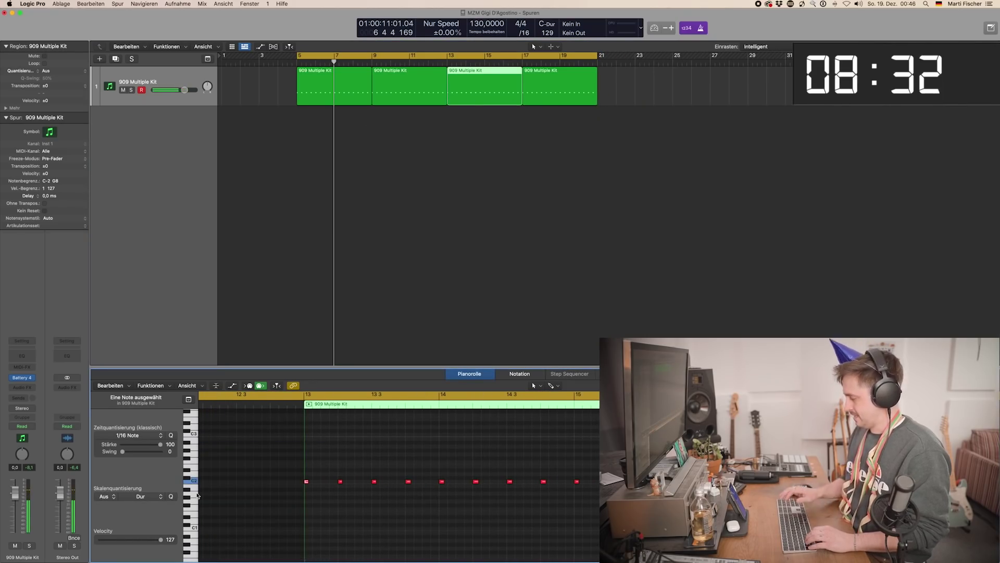
Step: Rename the drum track to kick and duplicate it as a second track named clap
left_click(353, 191)
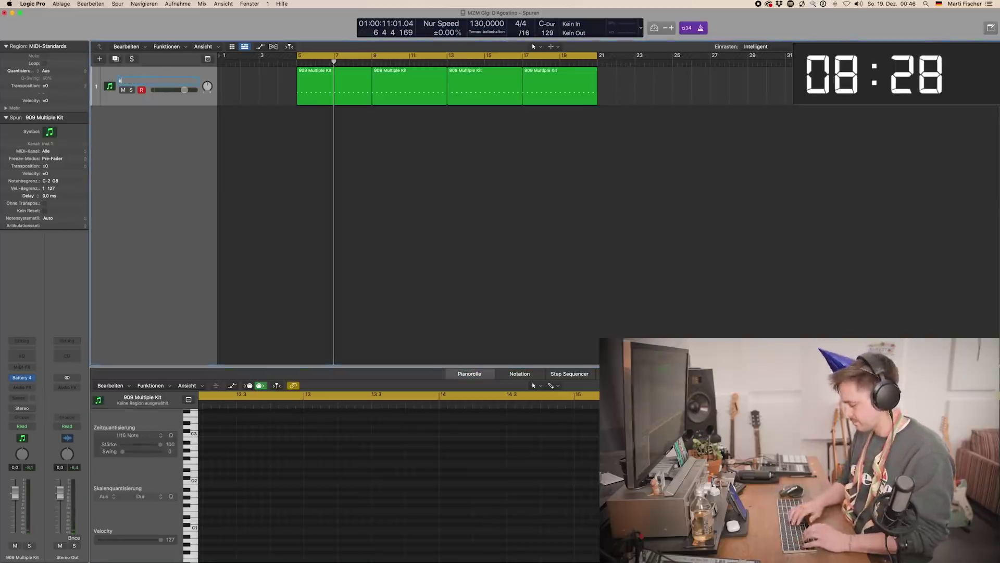
left_click(117, 59)
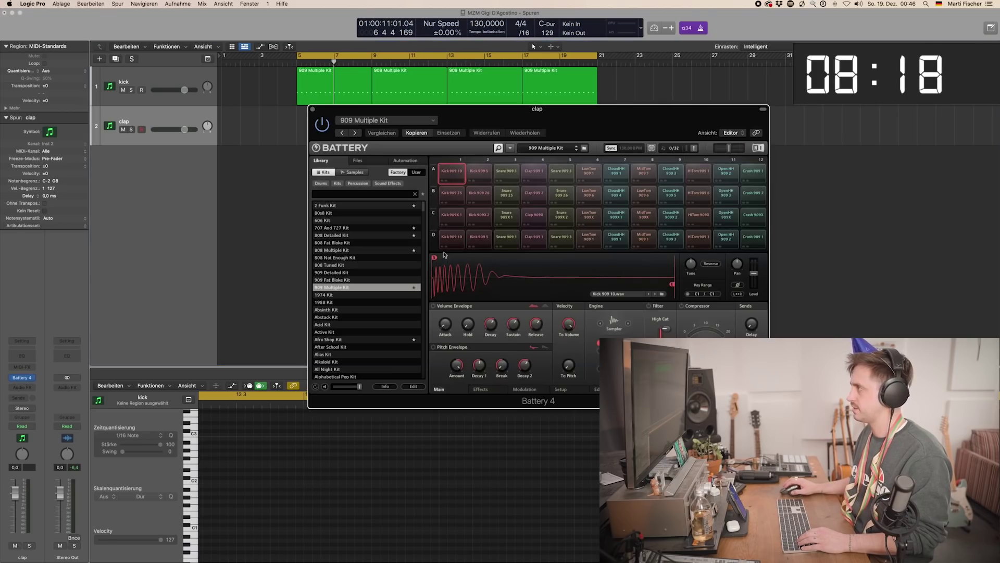
Step: Audition the claps of the 909 Multiple Kit, then load the 909 Detailed Kit on the clap track and choose Clap 909 1
left_click(538, 220)
left_click(533, 238)
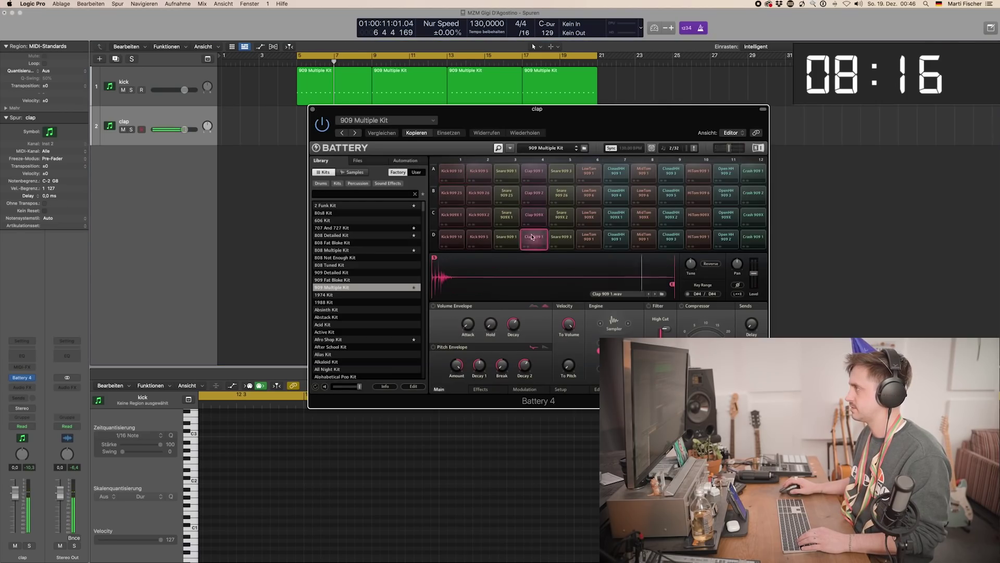
left_click(535, 215)
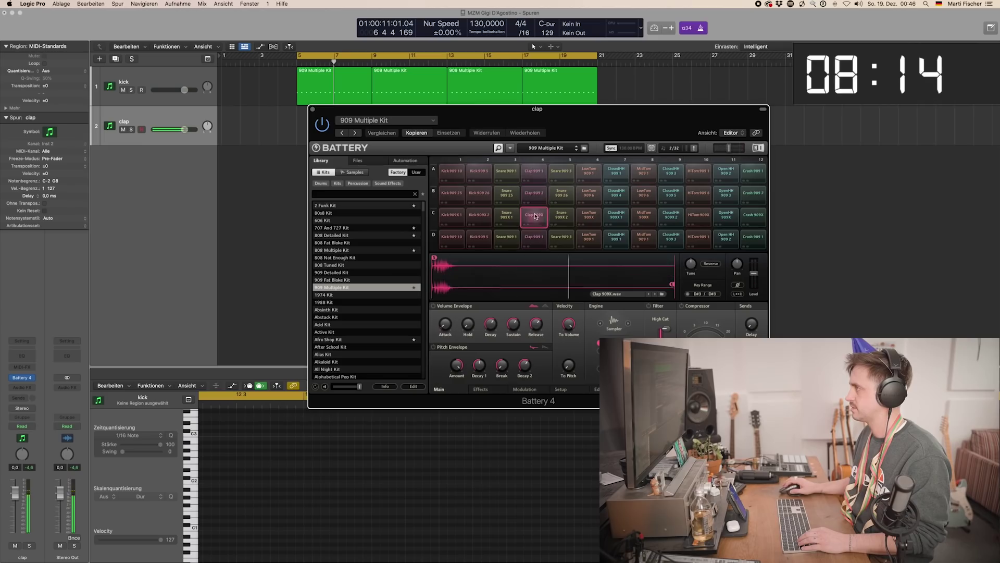
double_click(357, 271)
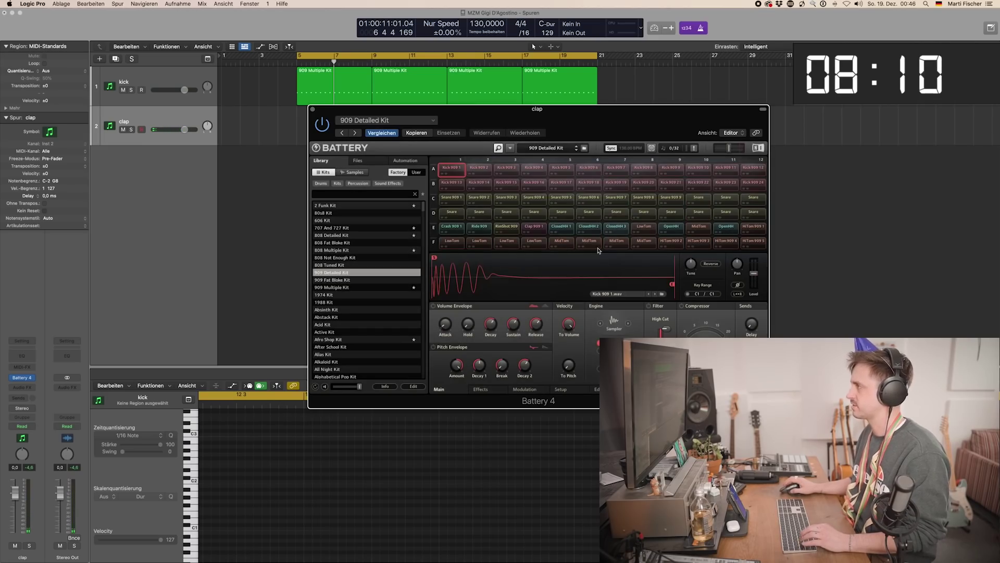
left_click(540, 229)
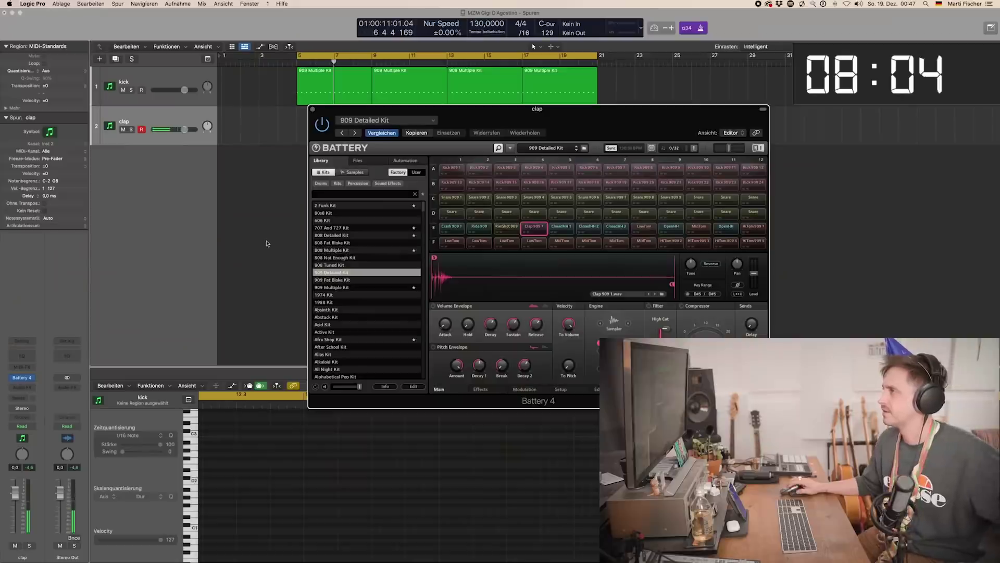
left_click(215, 165)
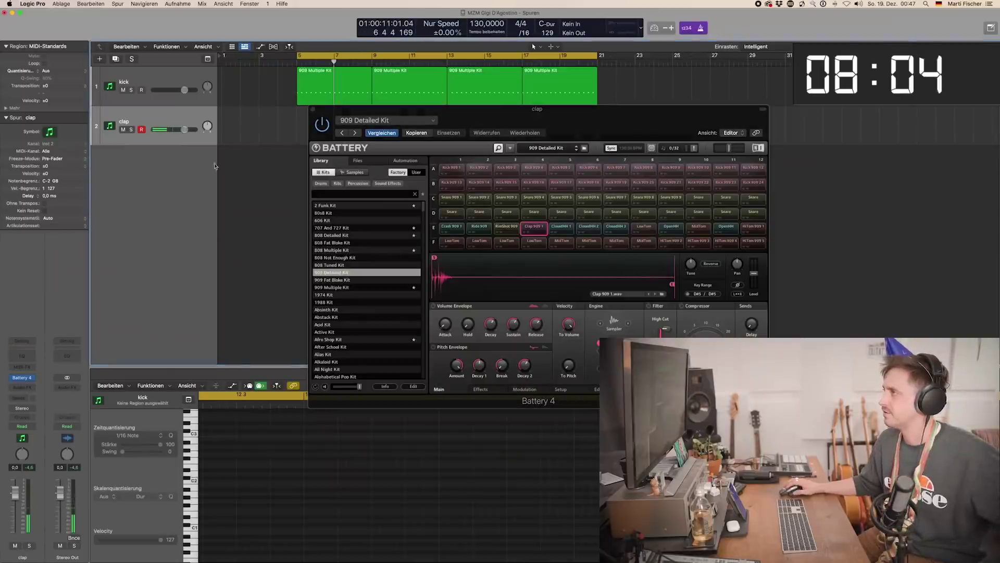
left_click(312, 110)
Step: Record a two-bar clap pattern from bar 5 and arrange it as two four-bar regions from bar 13 to bar 21
key("r")
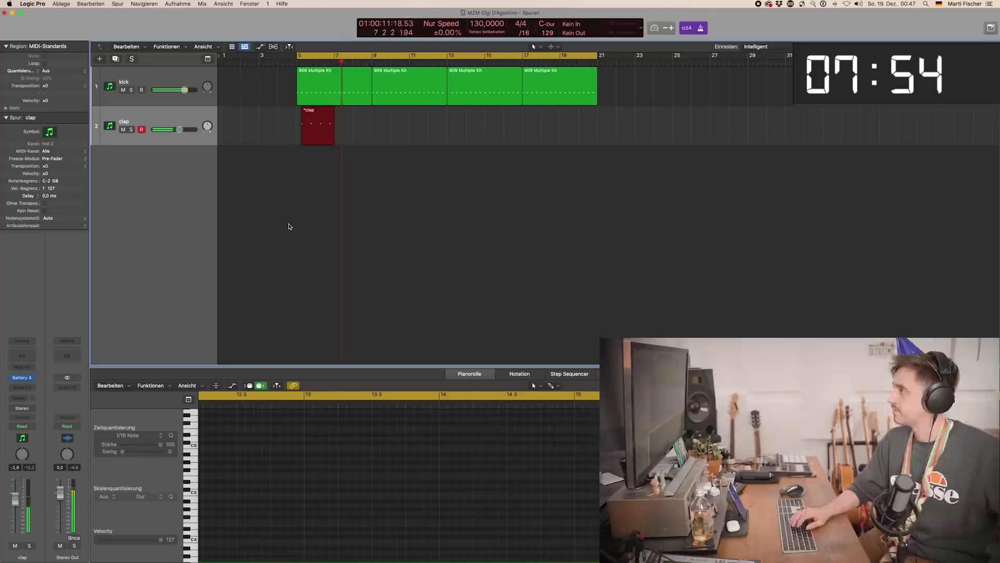
key("space")
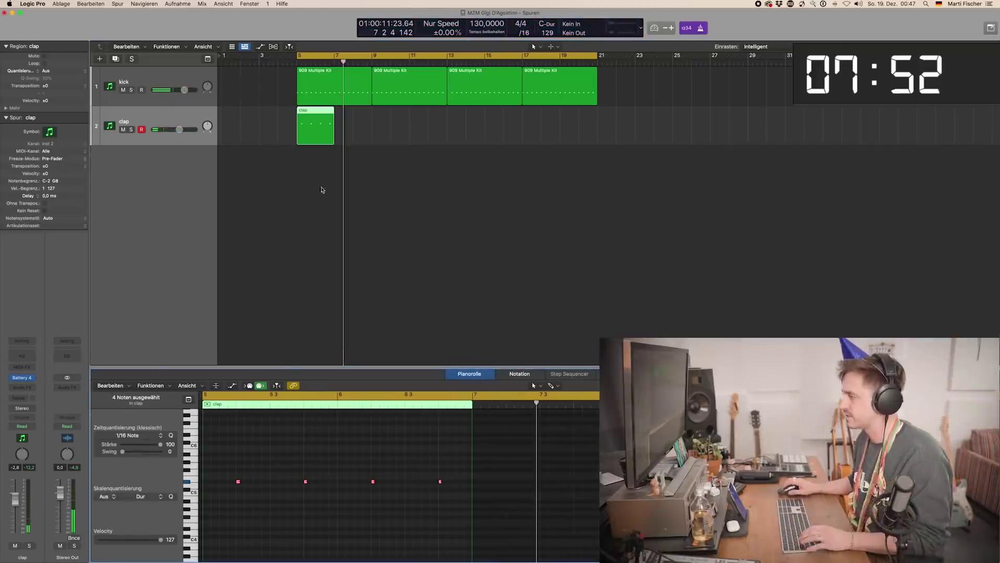
left_click_drag(324, 129, 460, 130)
left_click(313, 125, "shift")
key("super+j")
left_click_drag(460, 130, 542, 139, "alt")
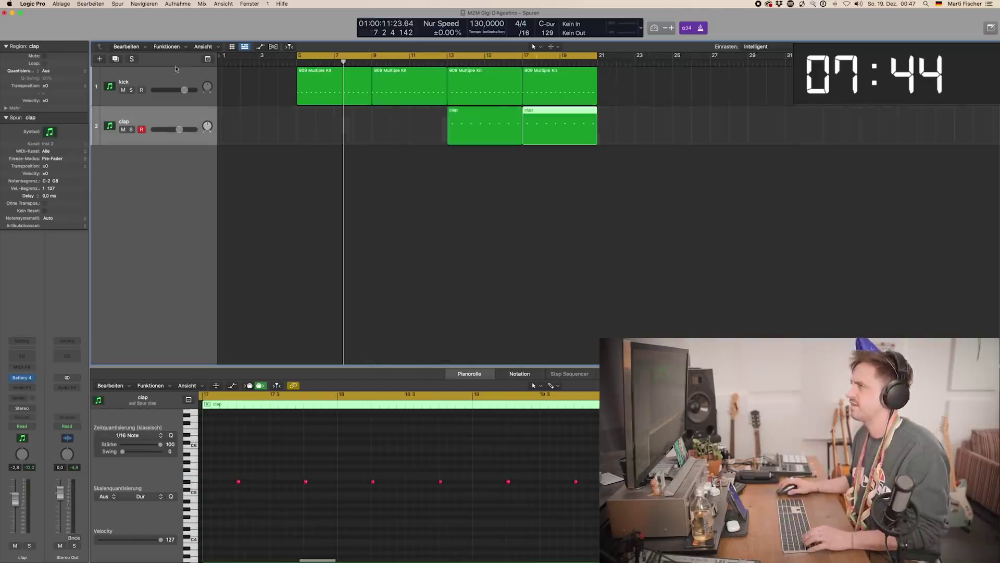
Step: Duplicate the clap track and name the new track hihat
left_click(151, 79)
left_click(142, 120)
key("super+d")
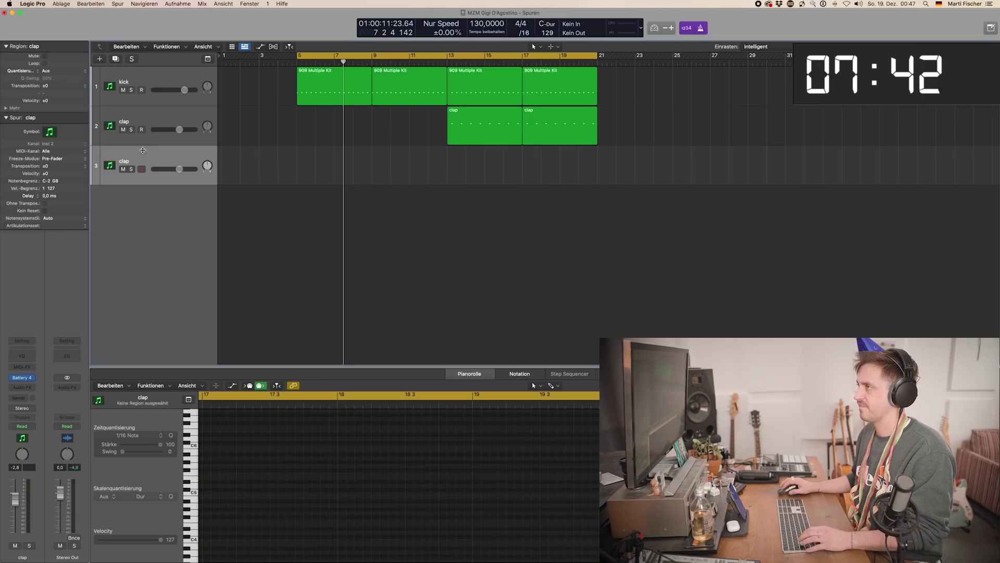
left_click(130, 168)
left_click(131, 169)
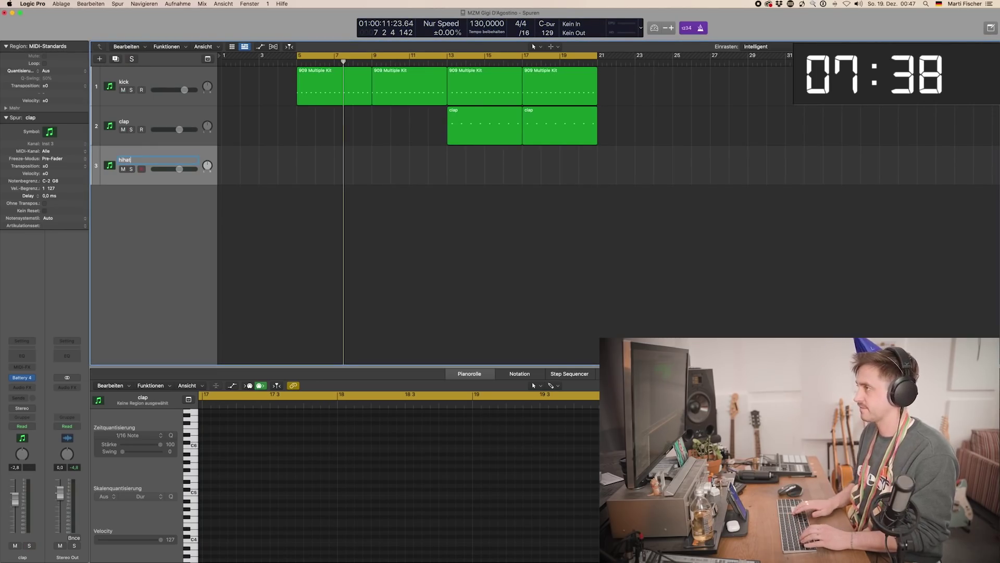
Step: Choose the OpenHH 909 1 sample in the hihat track's Battery and set its release to about 173.6 ms
left_click(20, 378)
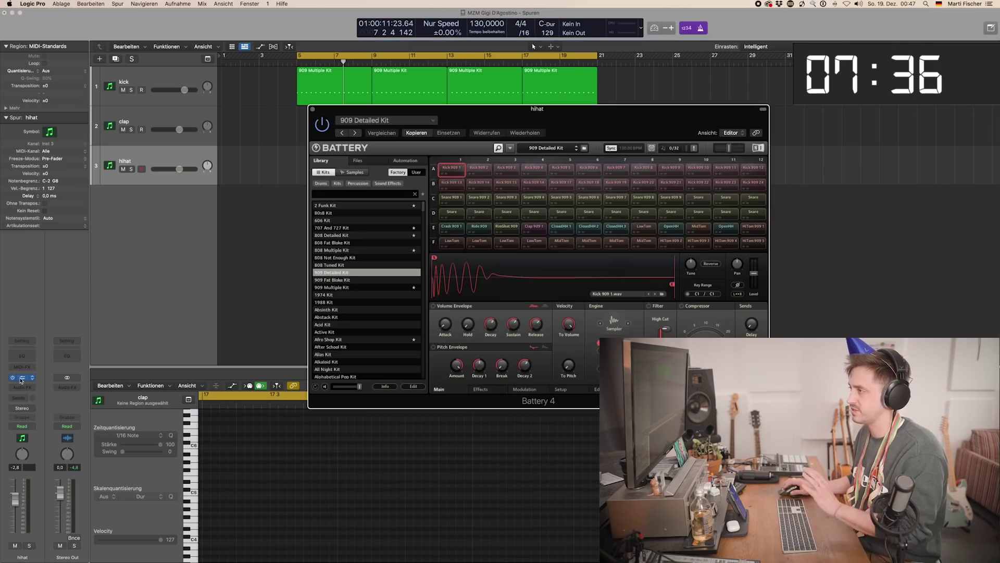
left_click(667, 232)
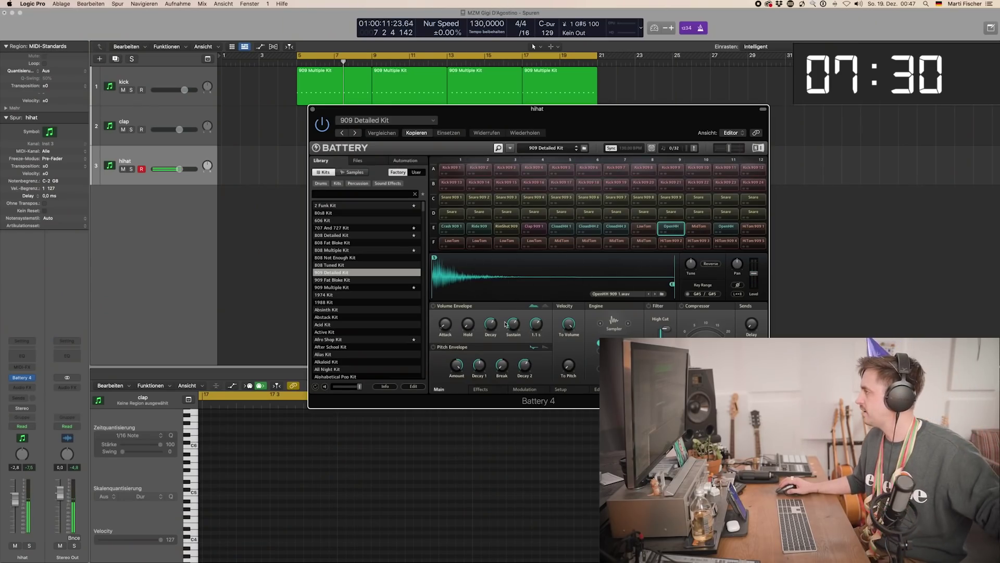
left_click_drag(535, 325, 534, 336)
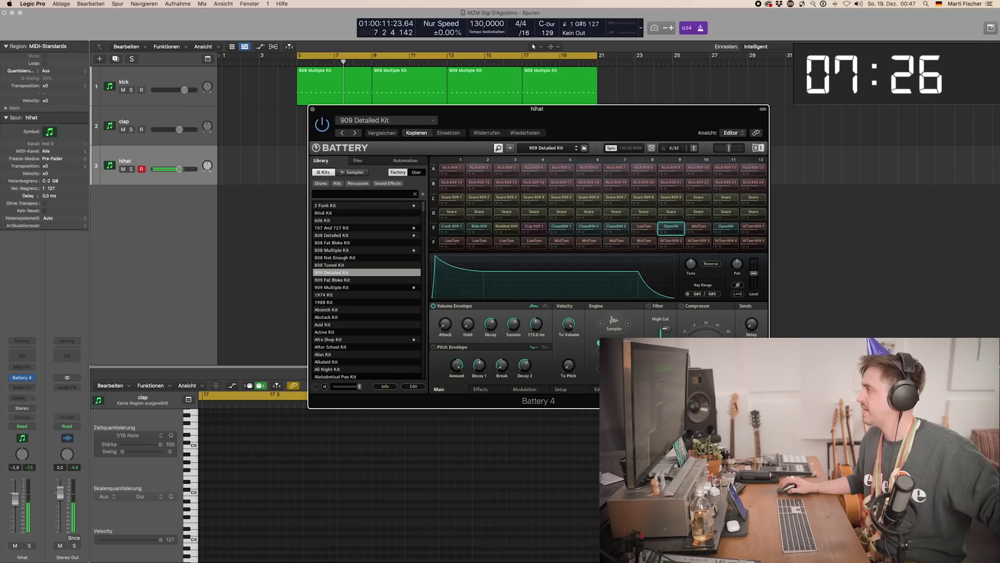
left_click(312, 110)
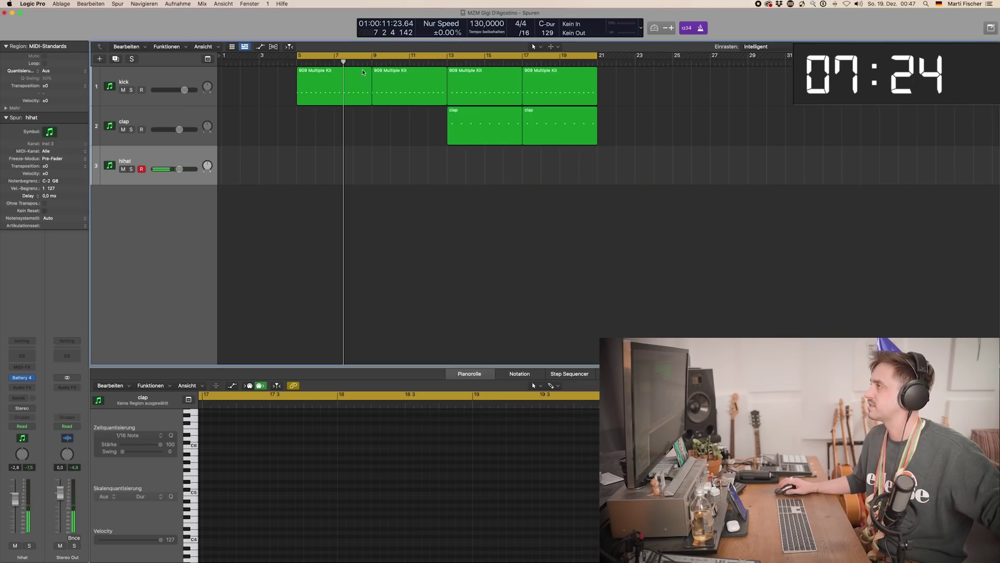
Step: Record a two-bar off-beat open hi-hat pattern on the hihat track, starting at bar 9
left_click(370, 54)
left_click(372, 62)
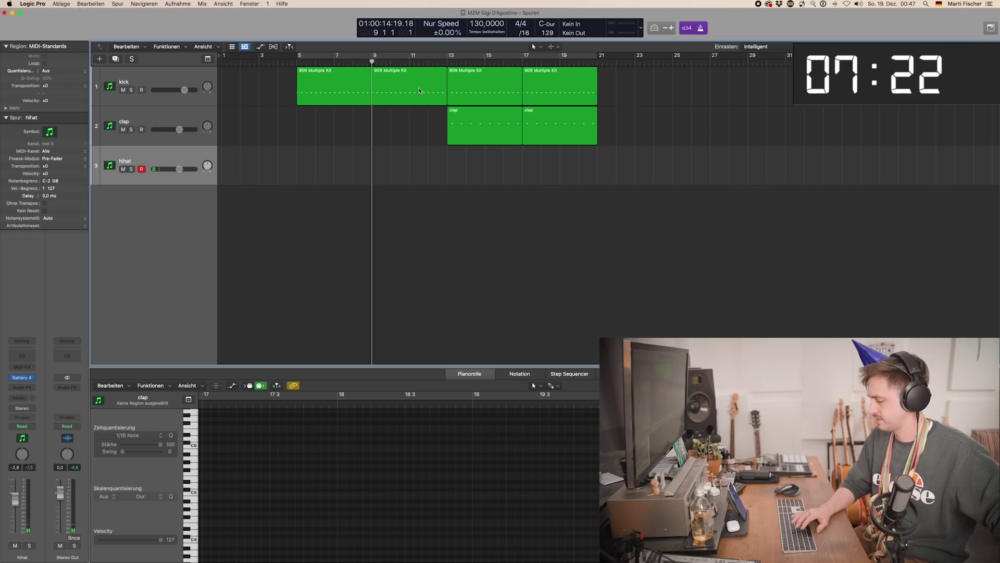
key("r")
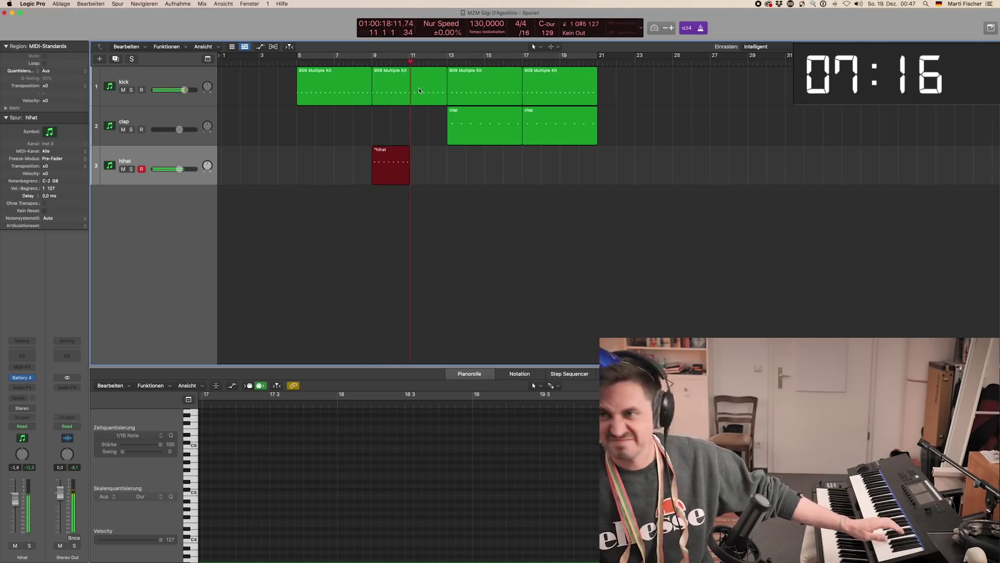
key("space")
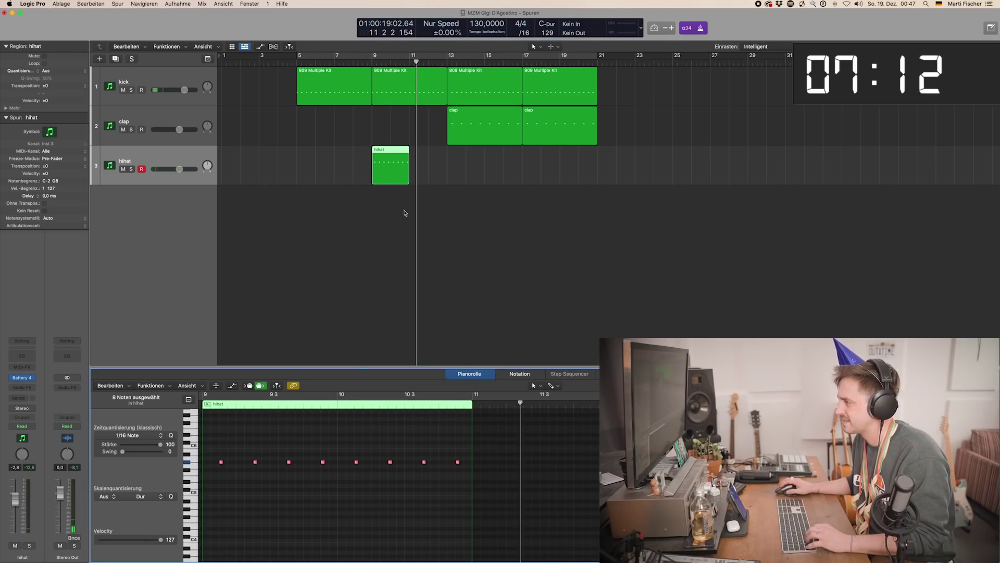
Step: Play back the recorded hi-hat pattern and arrange it as three four-bar regions from bar 9 to bar 21
key("shift+space")
left_click(353, 473)
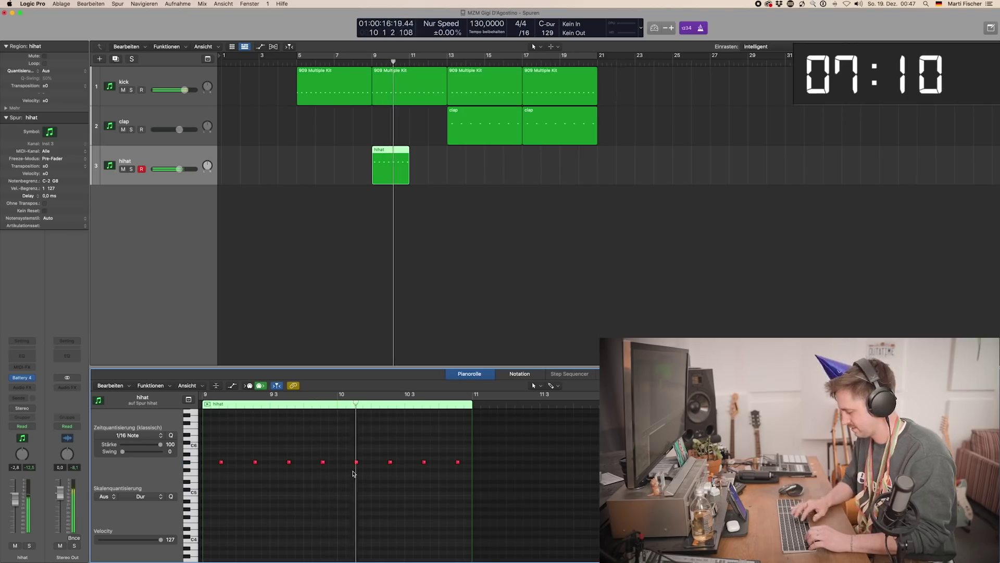
left_click_drag(390, 183, 424, 181)
left_click_drag(430, 201, 544, 169)
key("super+j")
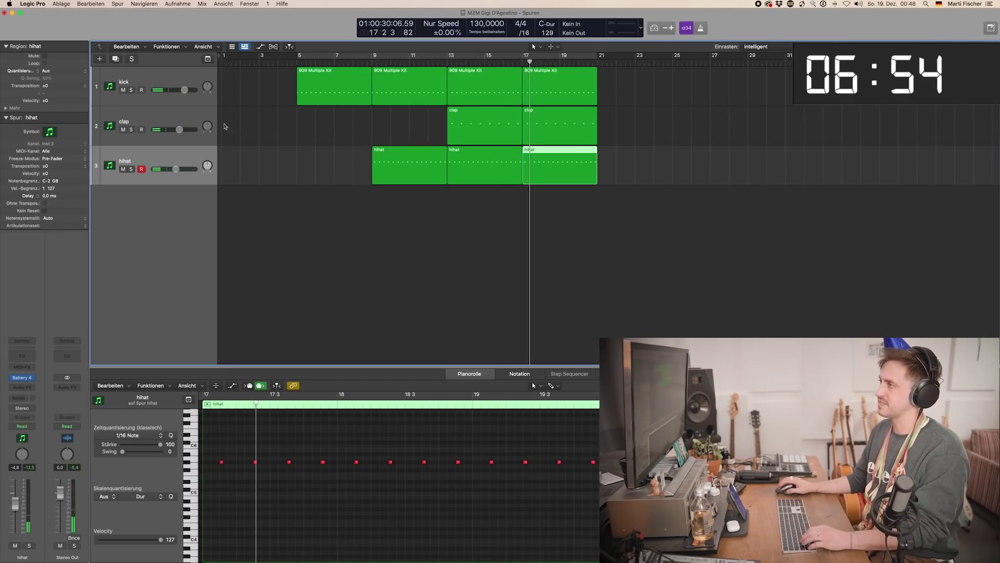
Step: Duplicate the hihat track as a track named crash and choose the Crash 909 1 sample in its Battery
key("super+d")
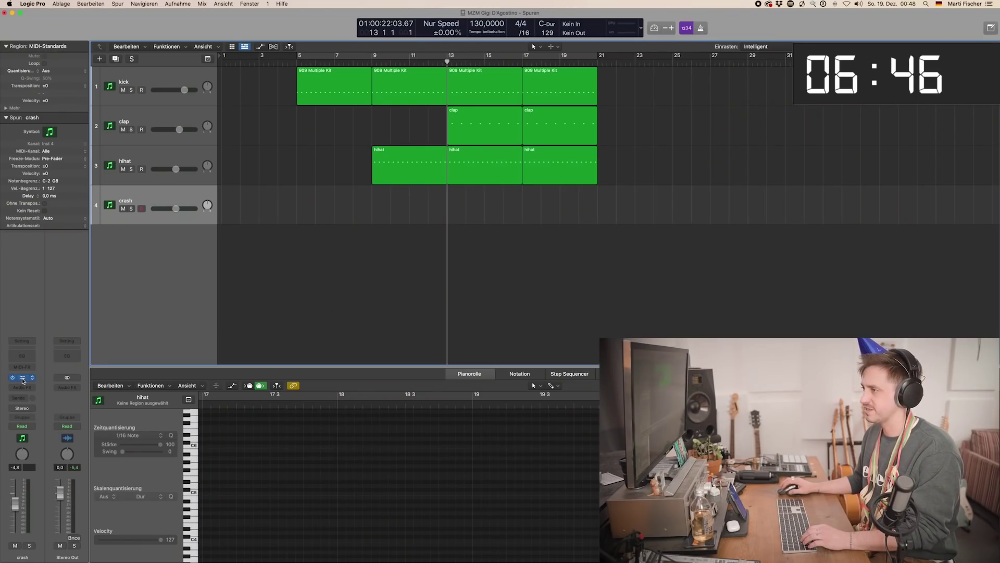
left_click(22, 380)
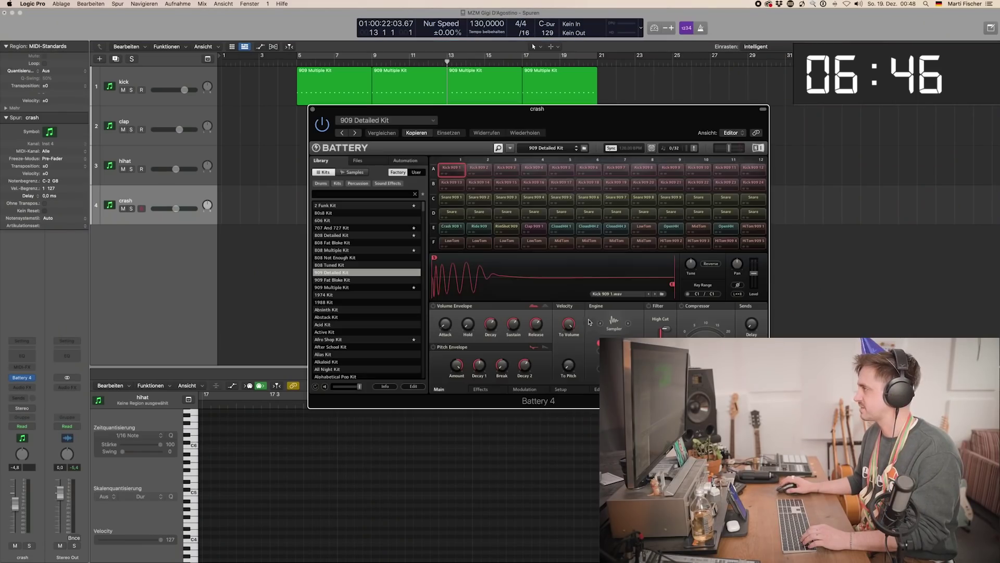
left_click(451, 231)
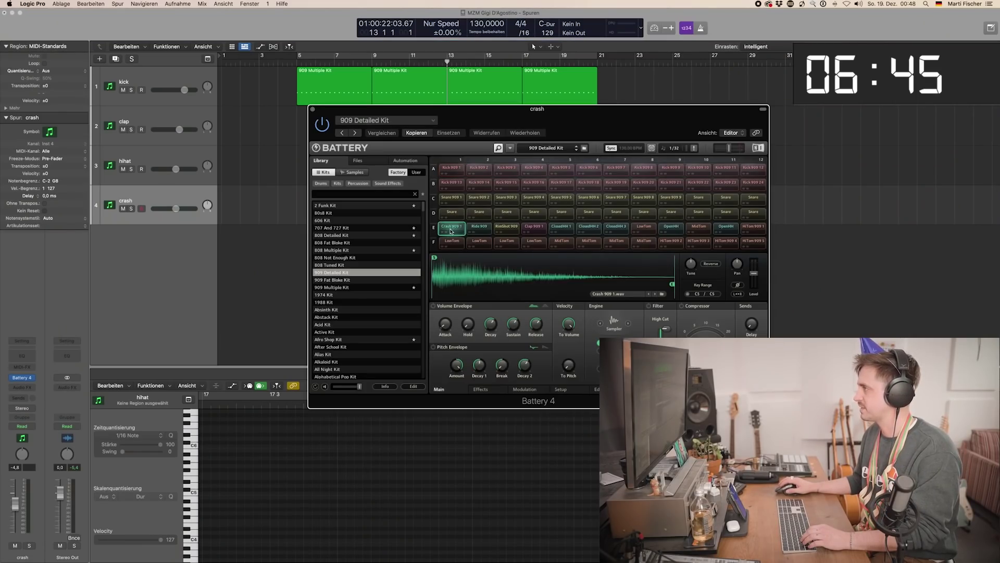
Step: Insert the Arturia Tape 201 delay as an audio effect on the crash track
left_click(313, 110)
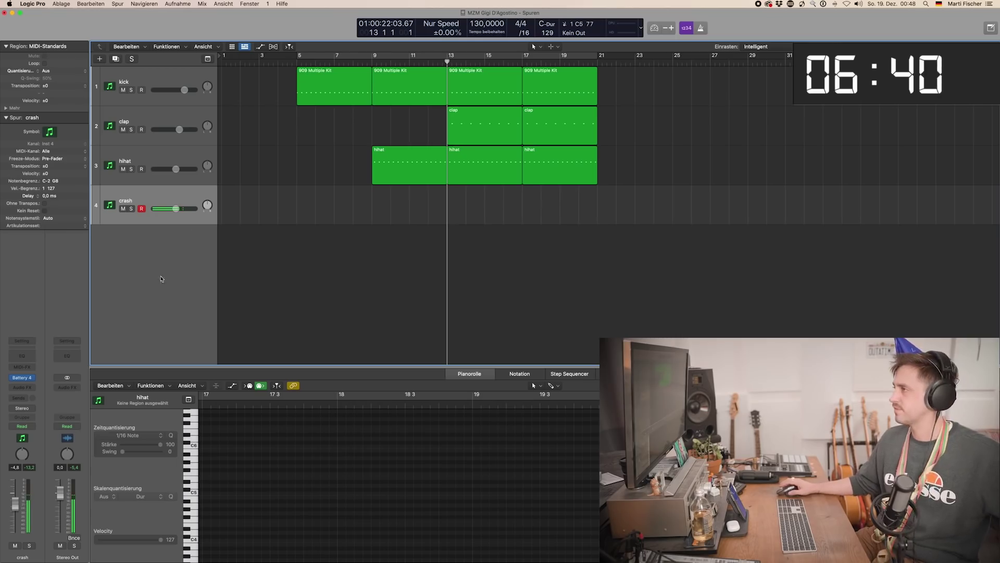
left_click(21, 387)
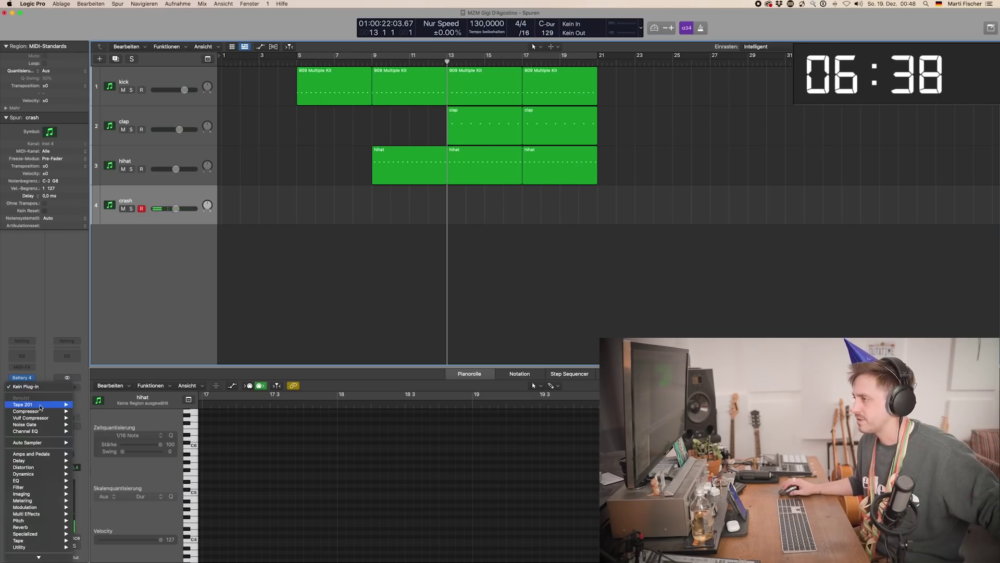
left_click(186, 385)
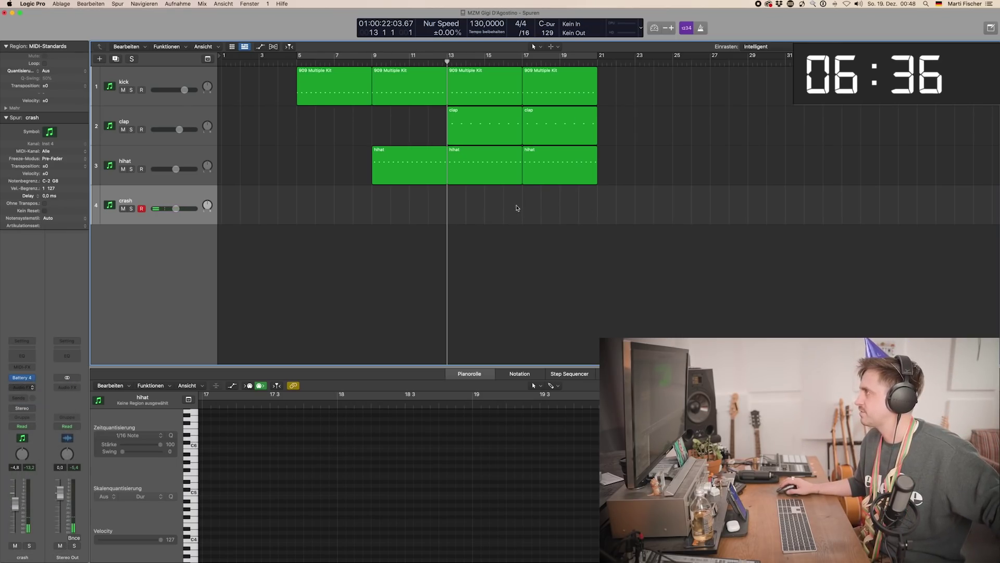
left_click(505, 219)
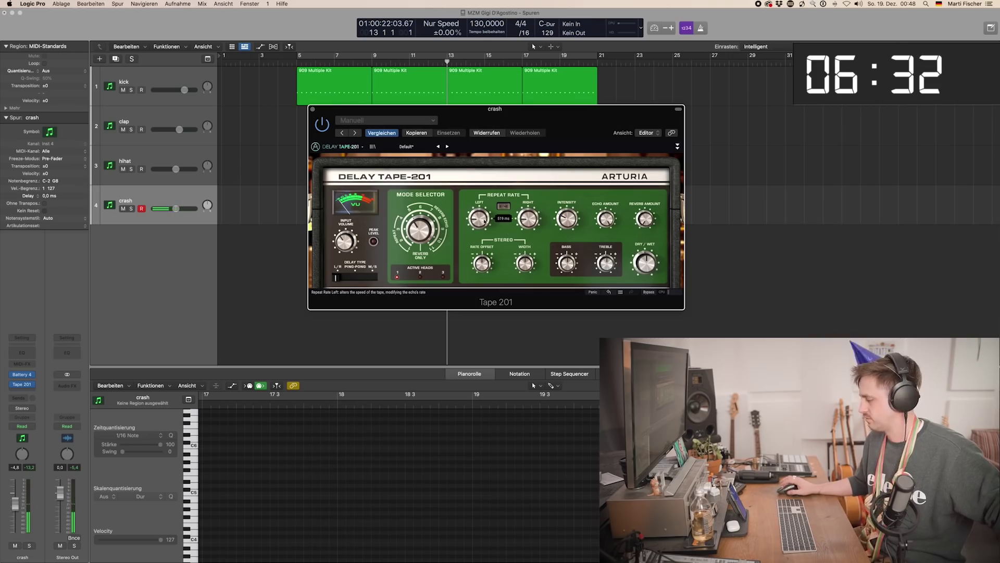
Step: Audition the soloed crash while adjusting the Tape 201's repeat rate and intensity, and set its delay type to ping-pong
key("k")
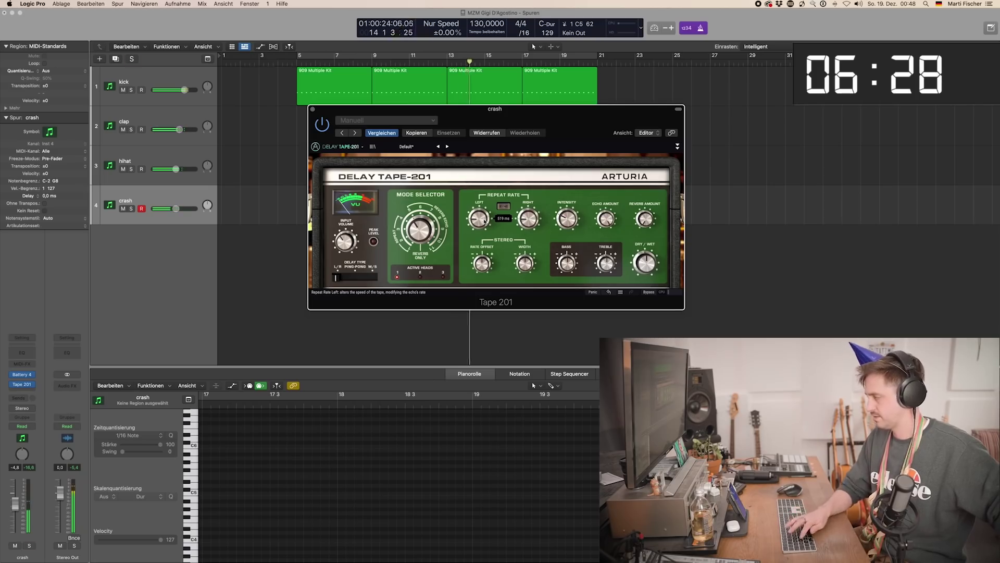
key("s")
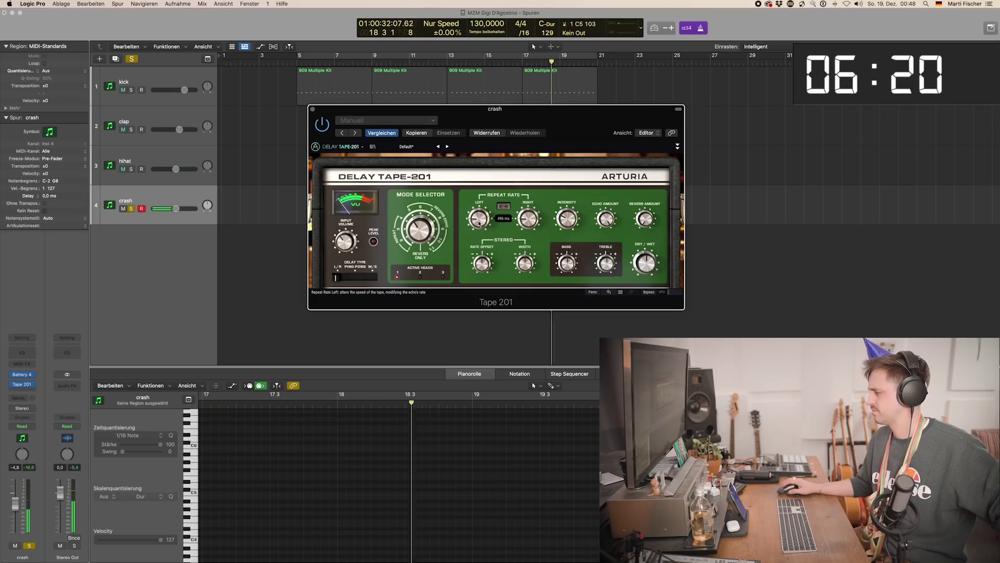
scroll(478, 222, "up", 1)
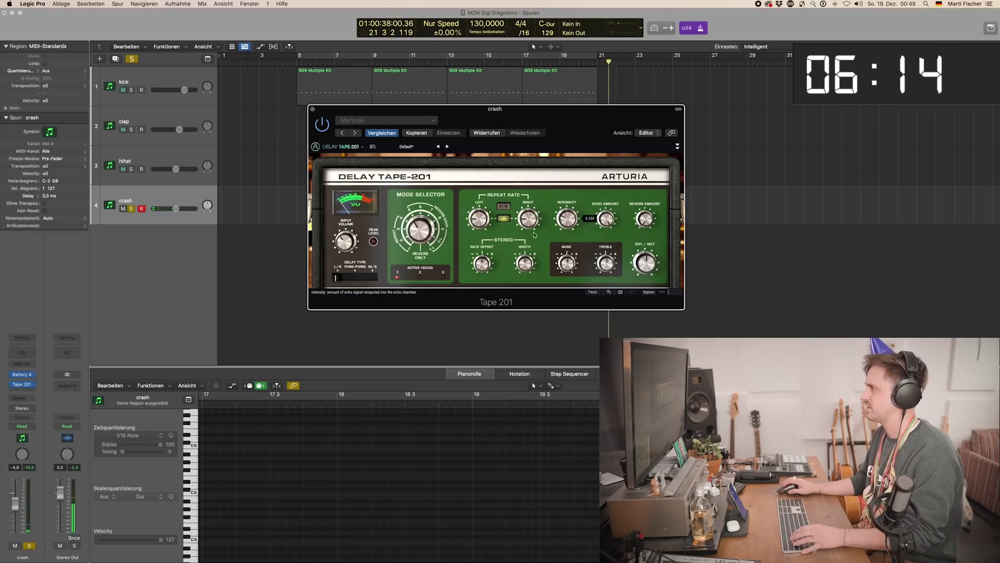
left_click(356, 276)
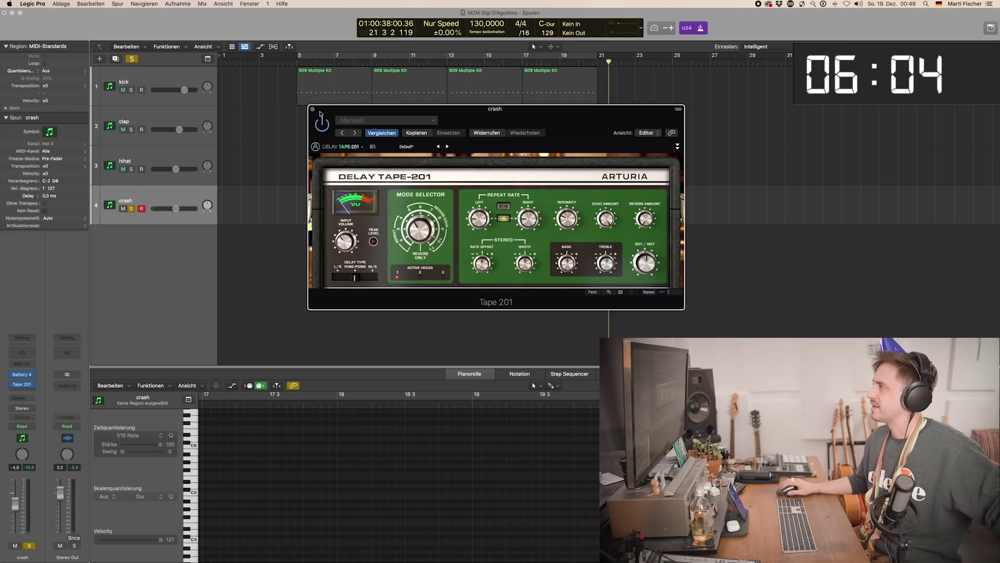
left_click(312, 111)
Step: Record a single hit on the crash track at bar 13 and select its note in the piano roll
key("space")
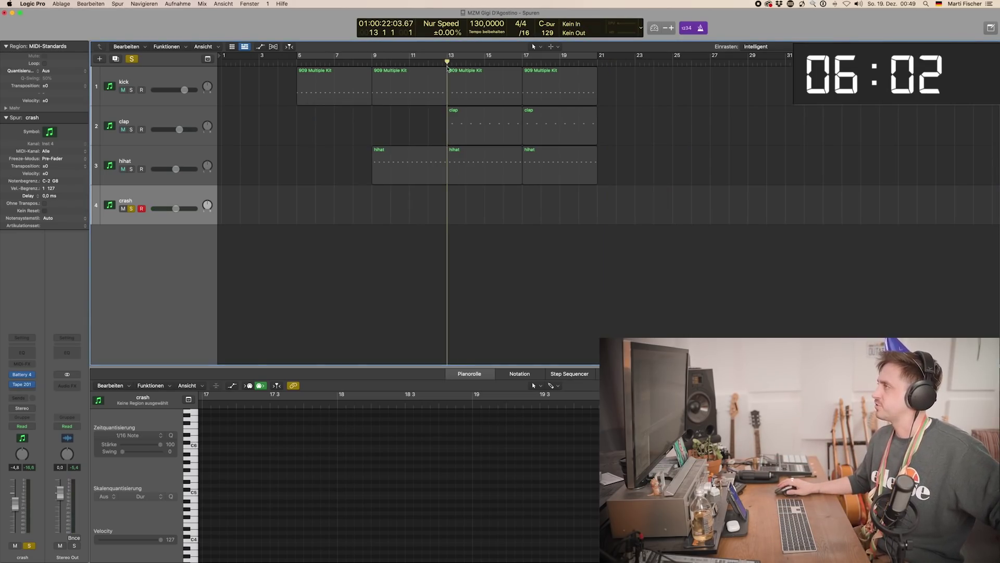
key("r")
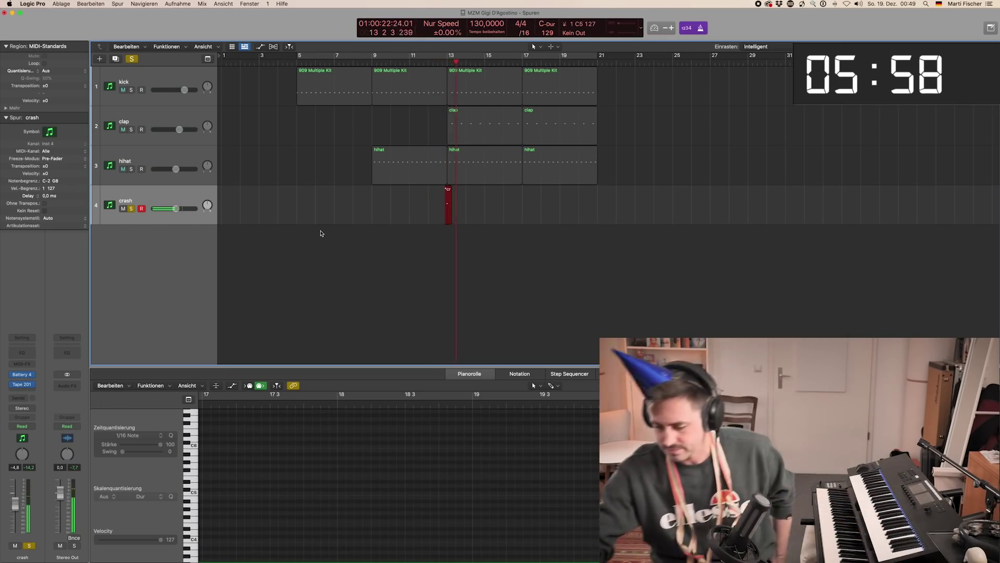
key("space")
left_click_drag(370, 492, 309, 504)
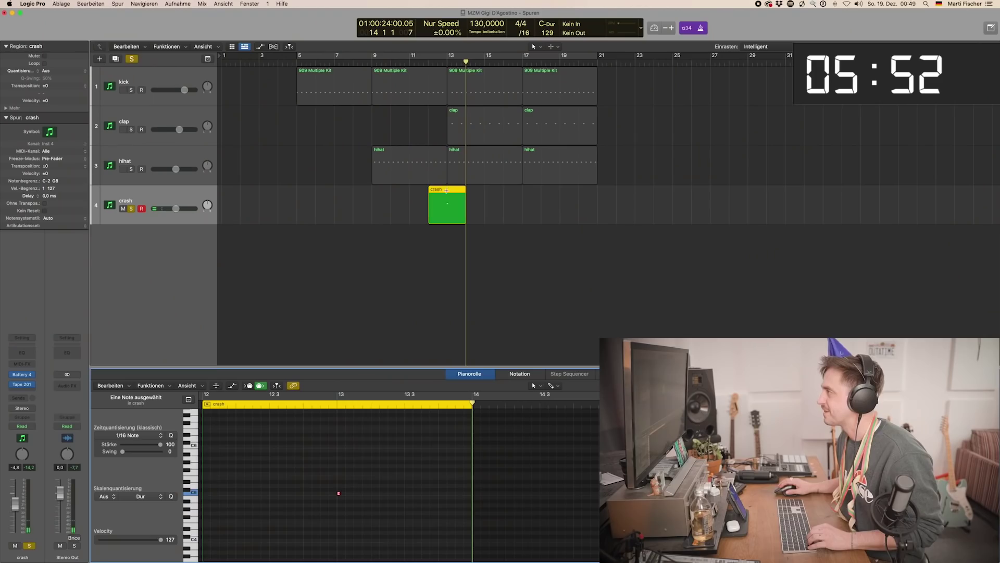
Step: Split the crash region at bar 13 and delete the part before it
left_click(443, 196)
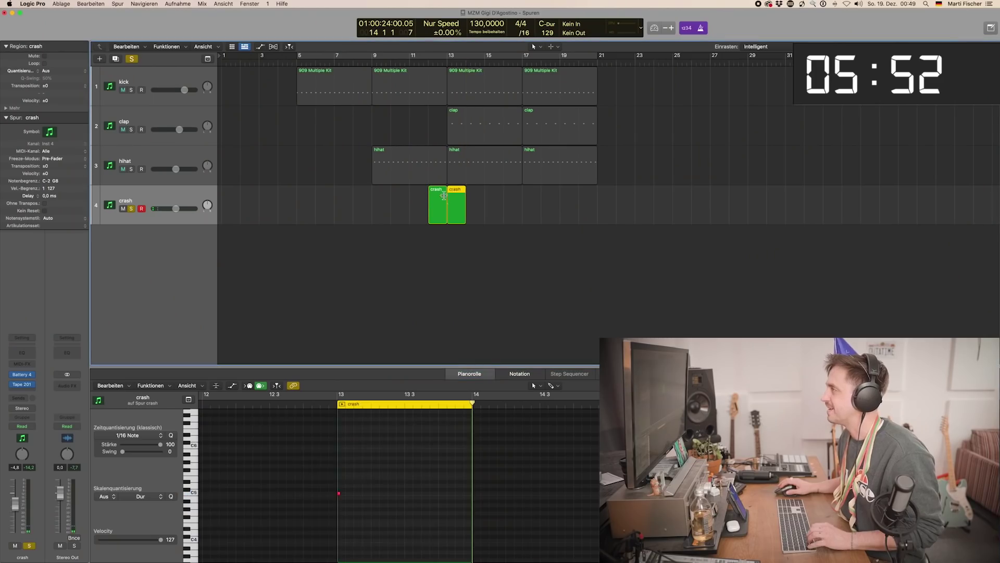
left_click(443, 196)
key("Delete")
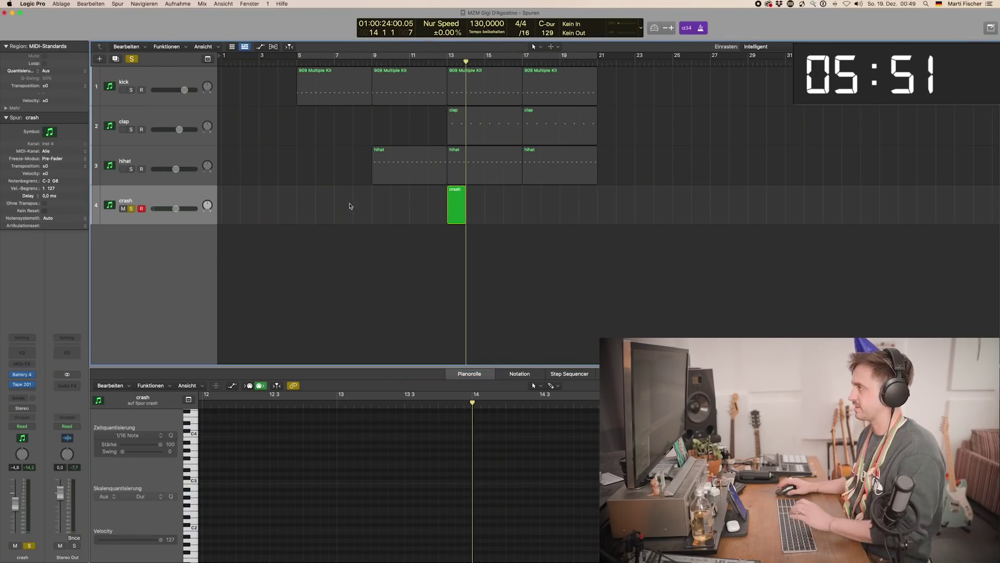
Step: Unsolo the crash track and set its volume to -9.6 dB after checking it in the full mix
left_click(131, 210)
left_click_drag(538, 189, 399, 216)
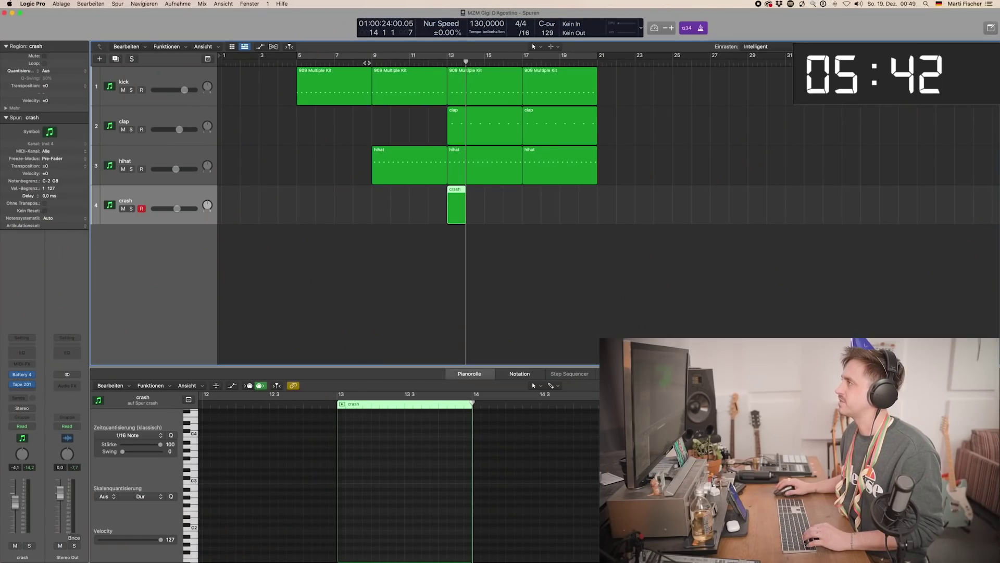
left_click(400, 77)
left_click(428, 62)
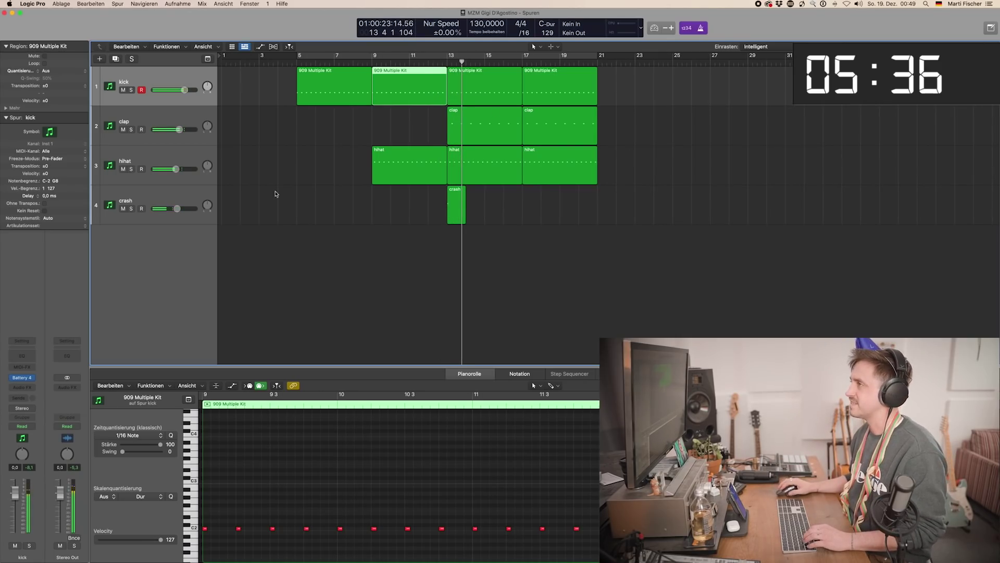
left_click(179, 200)
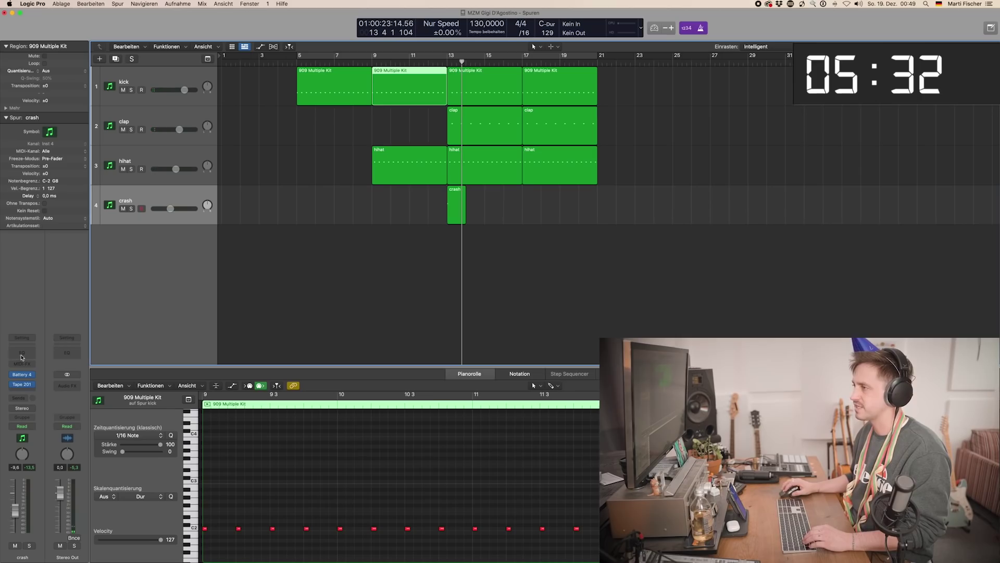
Step: Add a Channel EQ to the crash track with a wide +4.5 dB boost at 7250 Hz and Q 0.20
left_click(569, 148)
left_click_drag(596, 196, 651, 190)
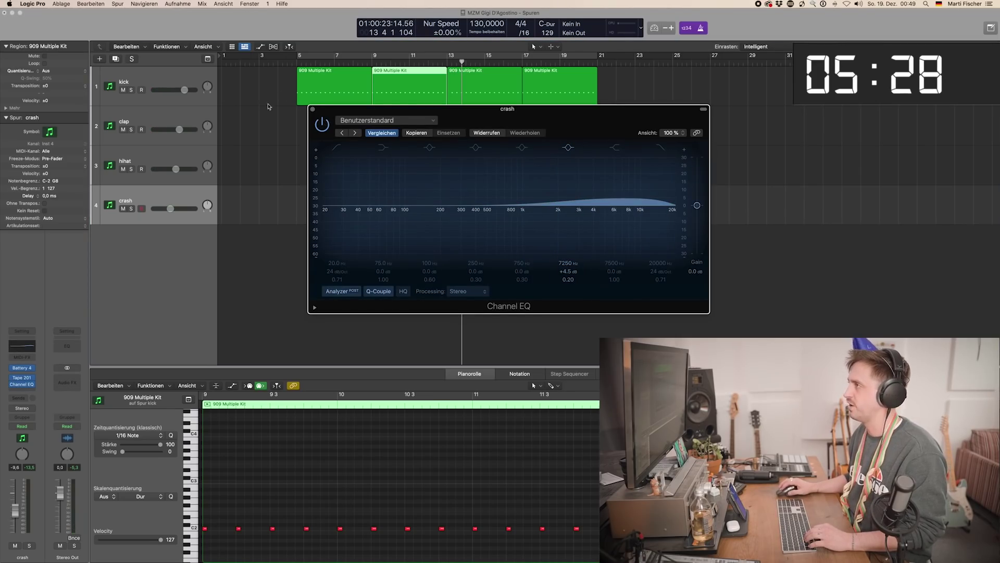
left_click(312, 110)
Step: Create a new instrument track with the Mini Moog synth and enable the cycle range from bar 5 to 21
double_click(183, 318)
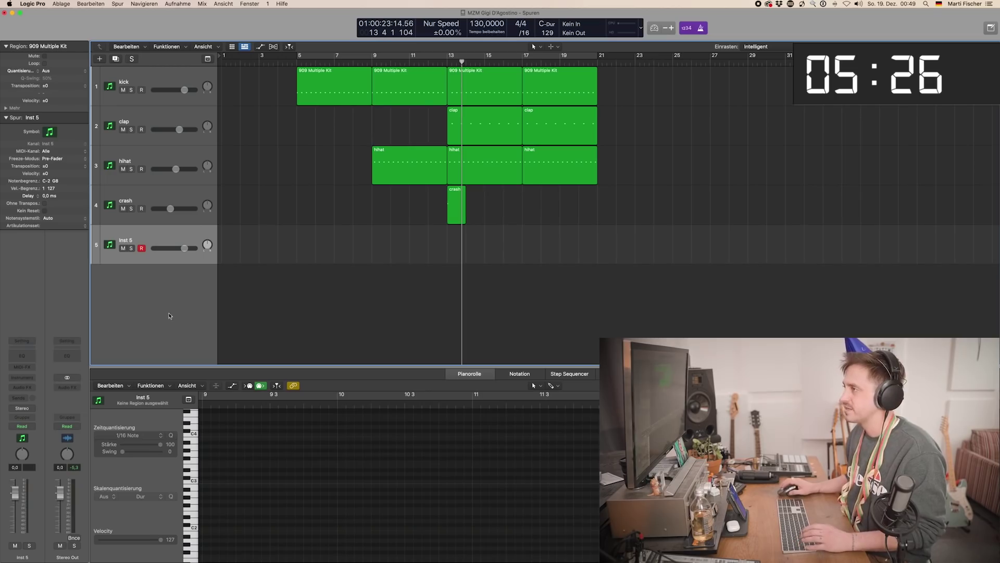
left_click(18, 379)
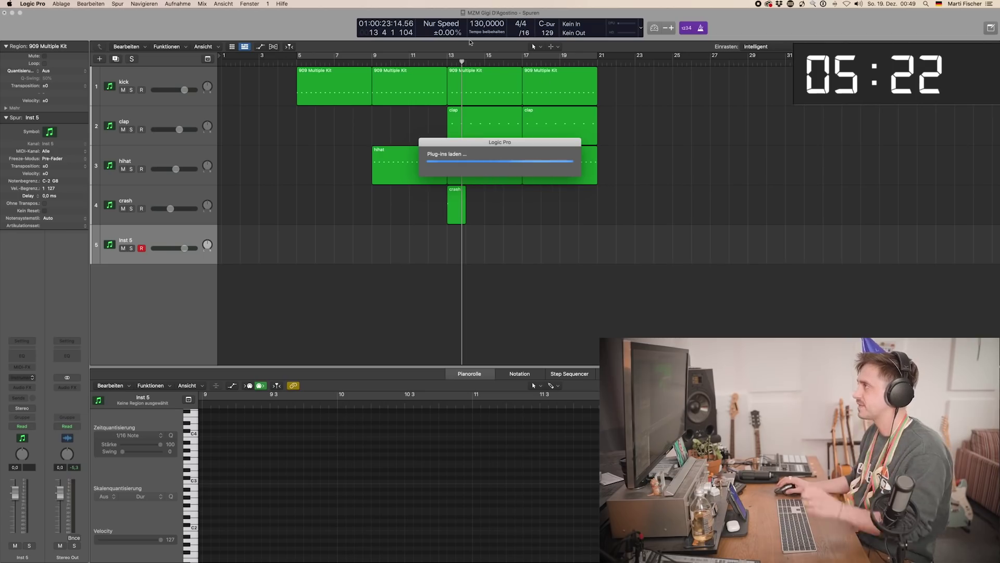
key("c")
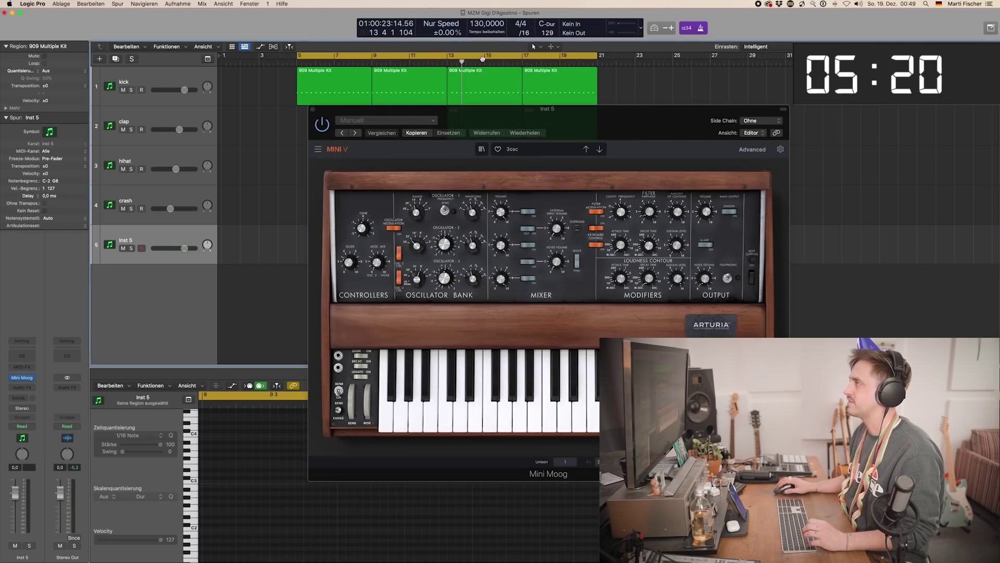
Step: Load the Bad(B)ass preset from the Mini Moog's Bass category
left_click(522, 149)
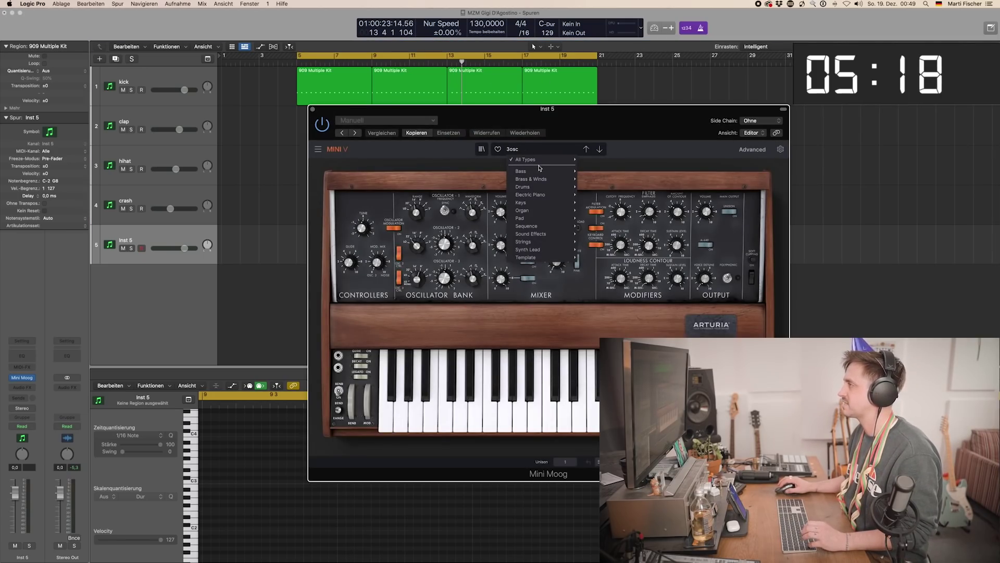
mouse_move(539, 172)
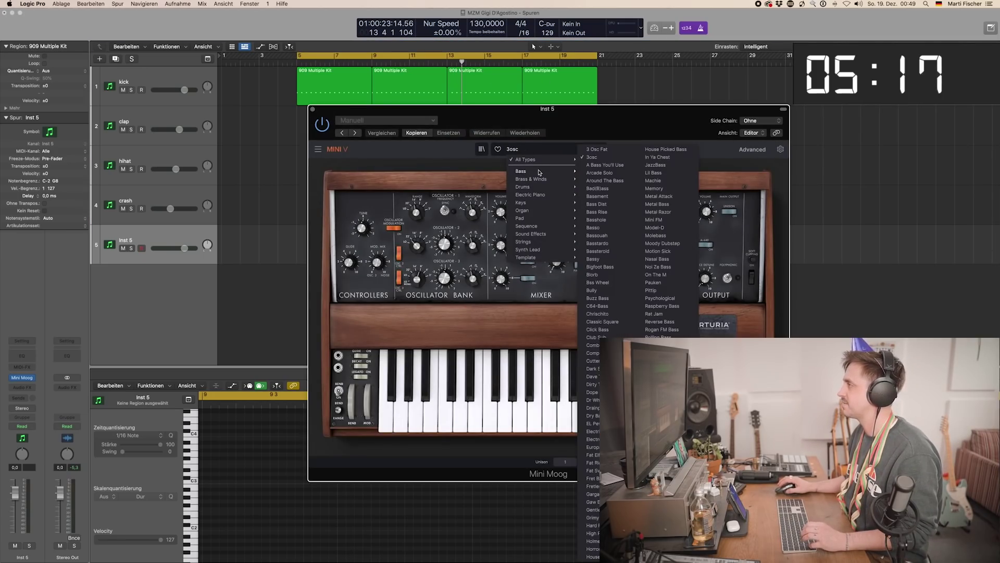
left_click(609, 190)
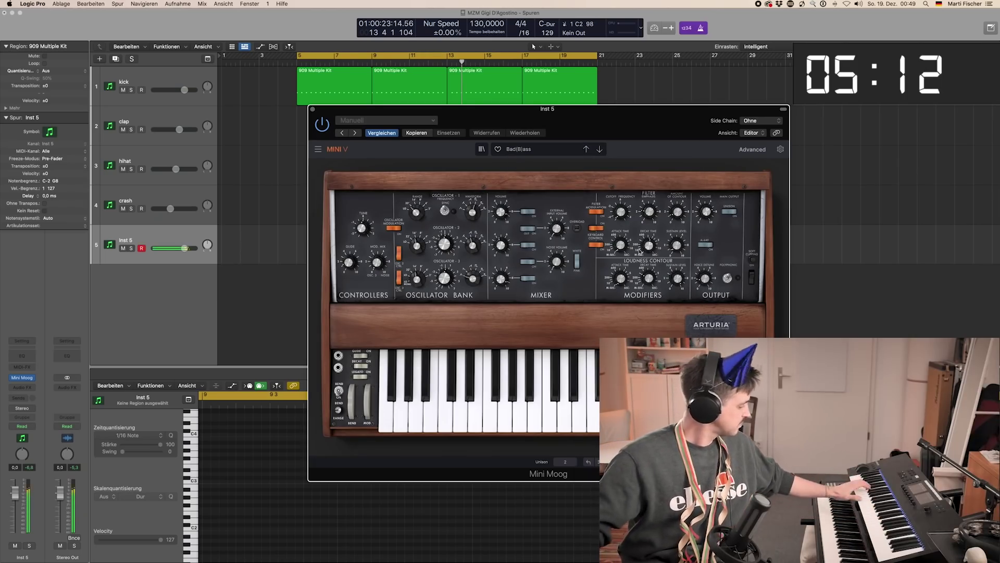
Step: Keep the delay enabled in the Mini Moog's advanced effects and adjust its dry/wet mix for the bass sound
left_click(752, 149)
left_click(370, 237)
left_click(369, 263)
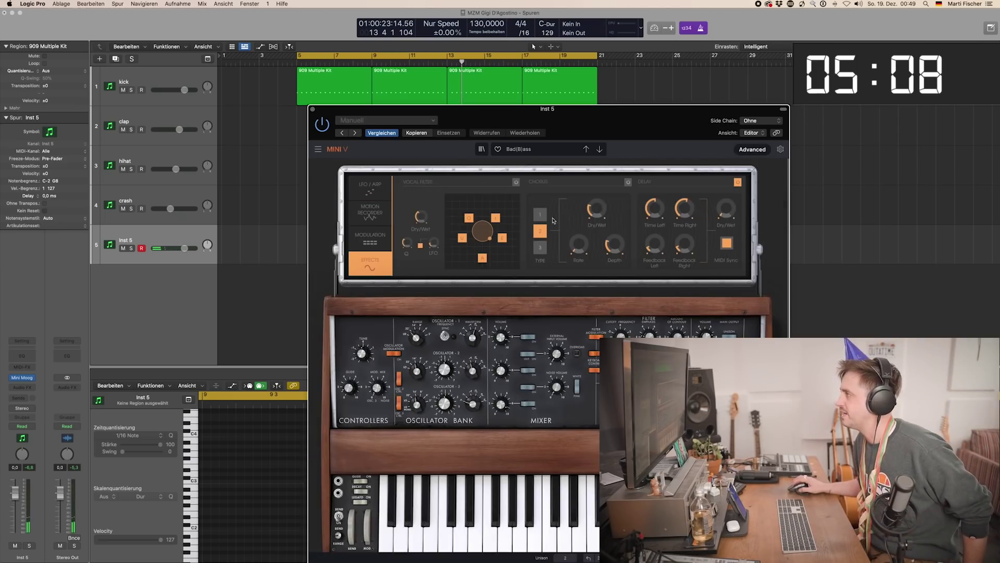
left_click(738, 182)
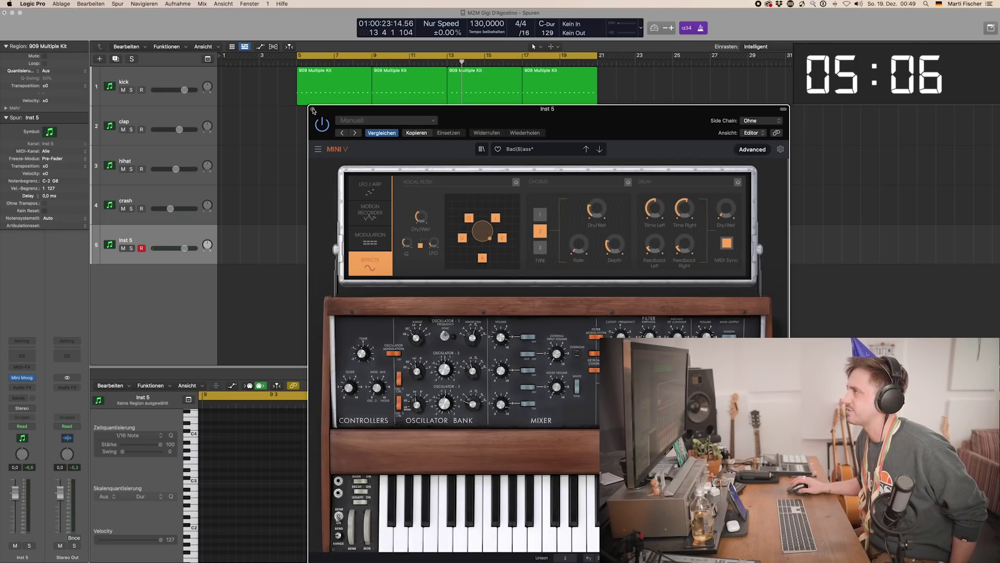
left_click(737, 183)
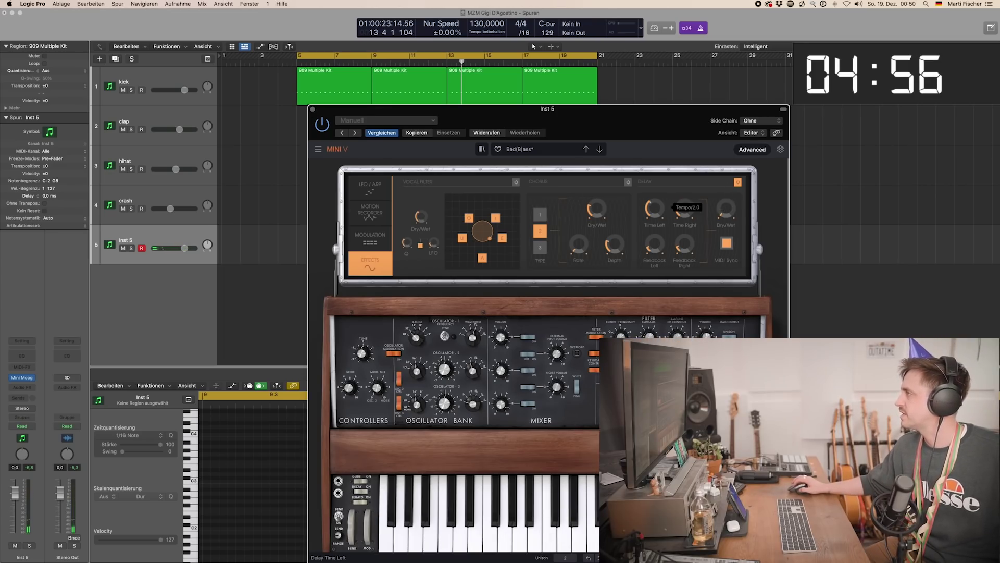
mouse_move(732, 214)
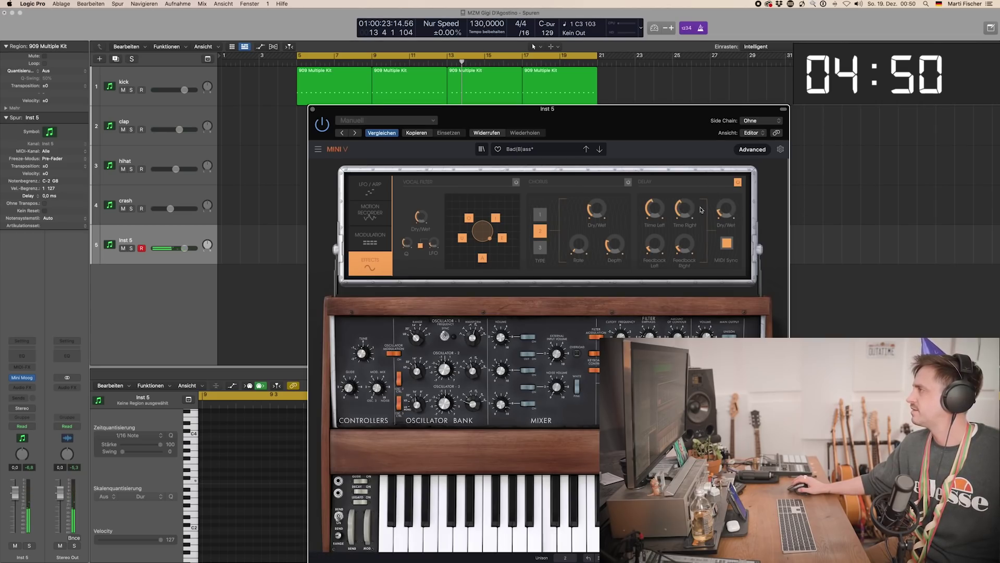
left_click_drag(725, 209, 726, 216)
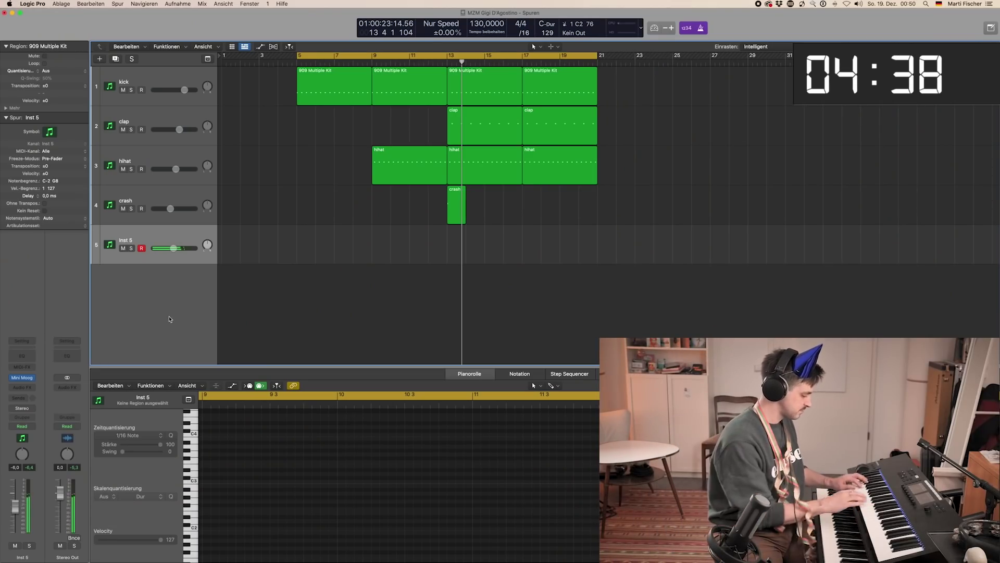
Step: Record an alternating octave bassline on the Mini Moog track from bar 5 and quantize all its notes to 1/16
key("r")
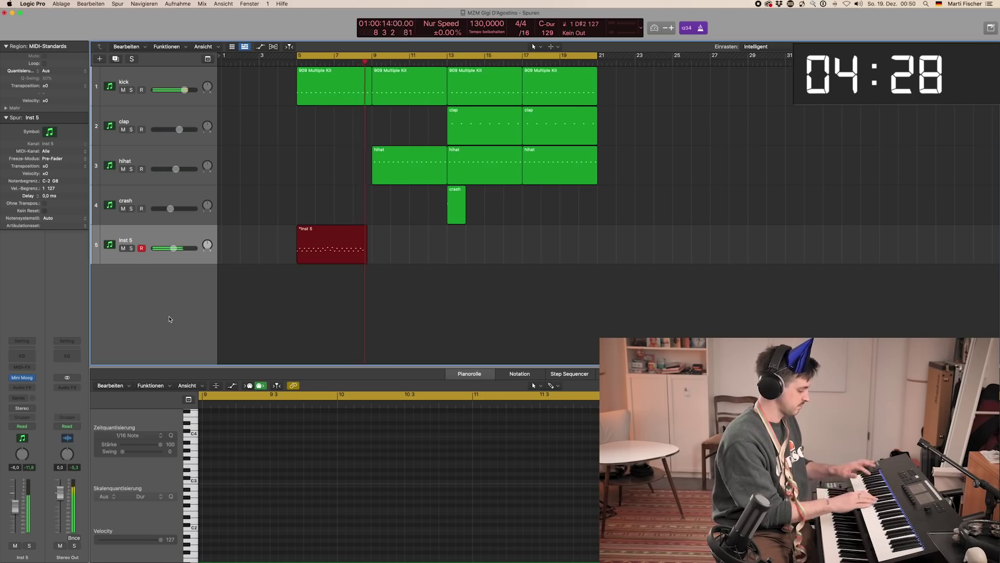
key("space")
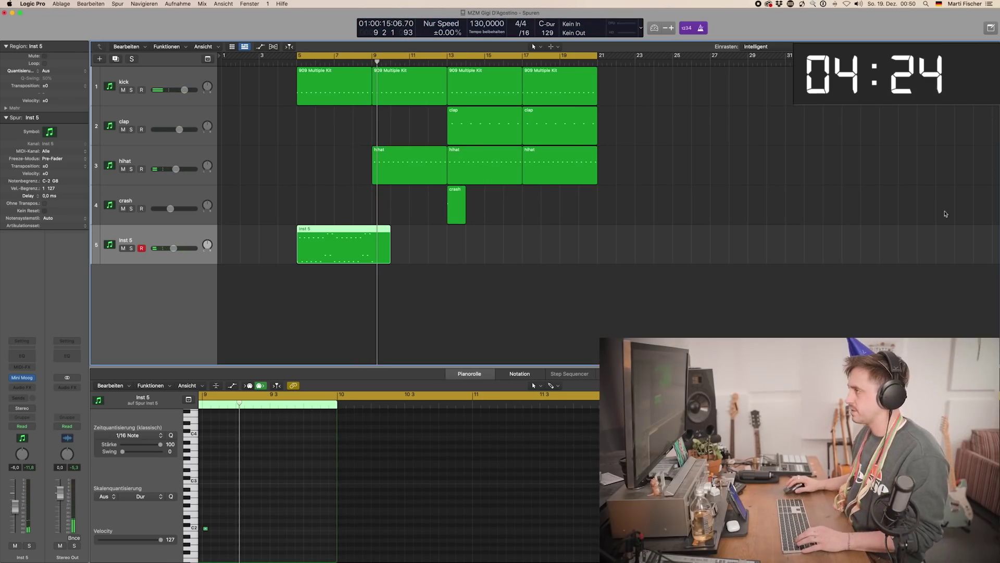
double_click(313, 250)
double_click(314, 250)
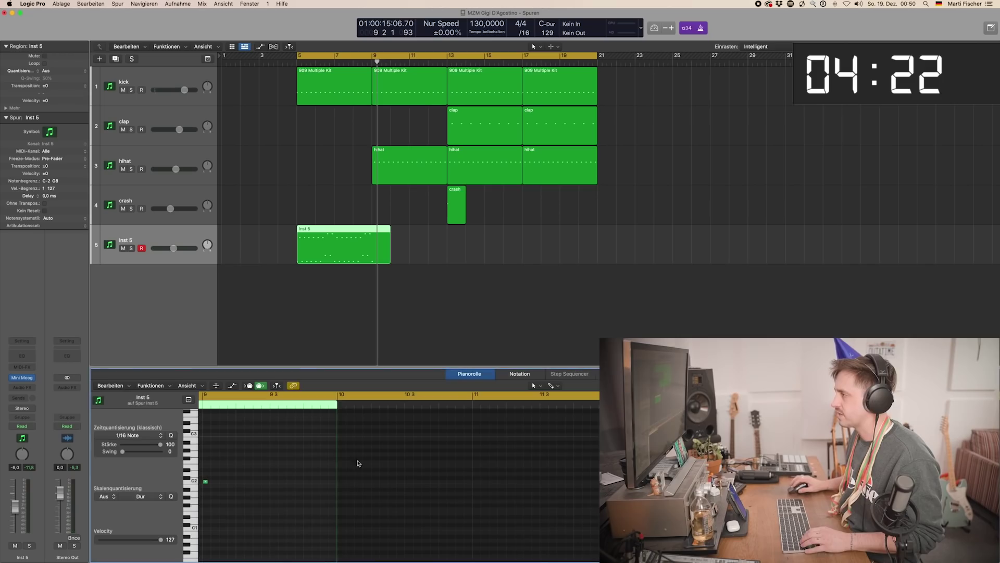
key("super+a")
scroll(298, 489, "left", 5)
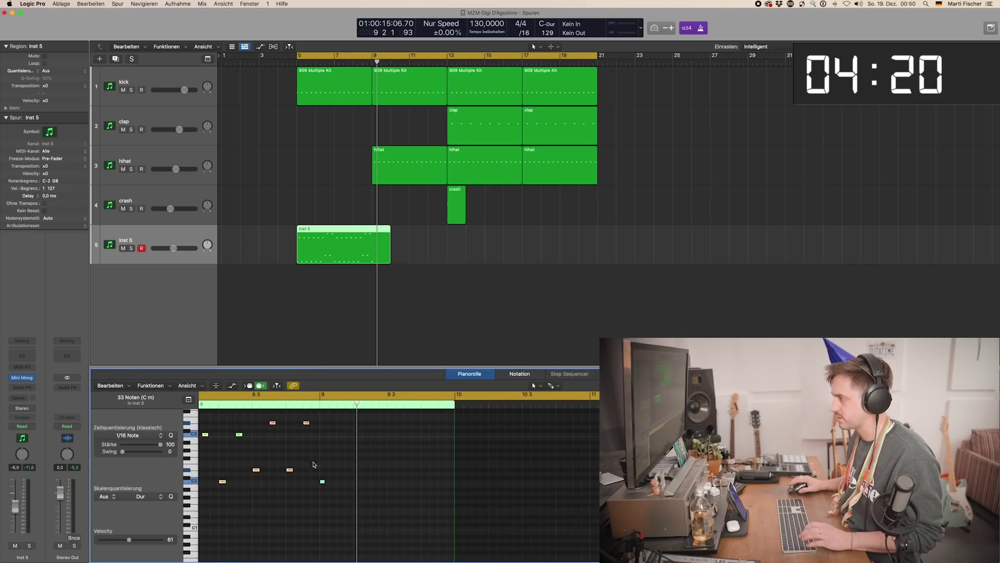
scroll(314, 462, "left", 5)
left_click_drag(550, 466, 444, 517)
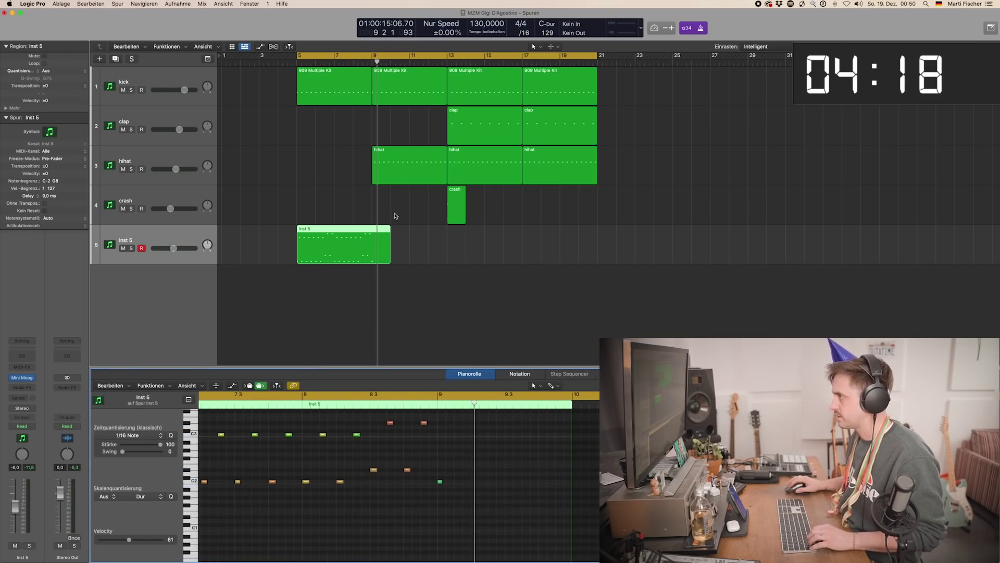
Step: Trim the bassline region to four bars by cutting off everything after bar 9, and play it back from bar 5
double_click(374, 243, "super")
key("BackSpace")
left_click(345, 248)
scroll(406, 489, "left", 2)
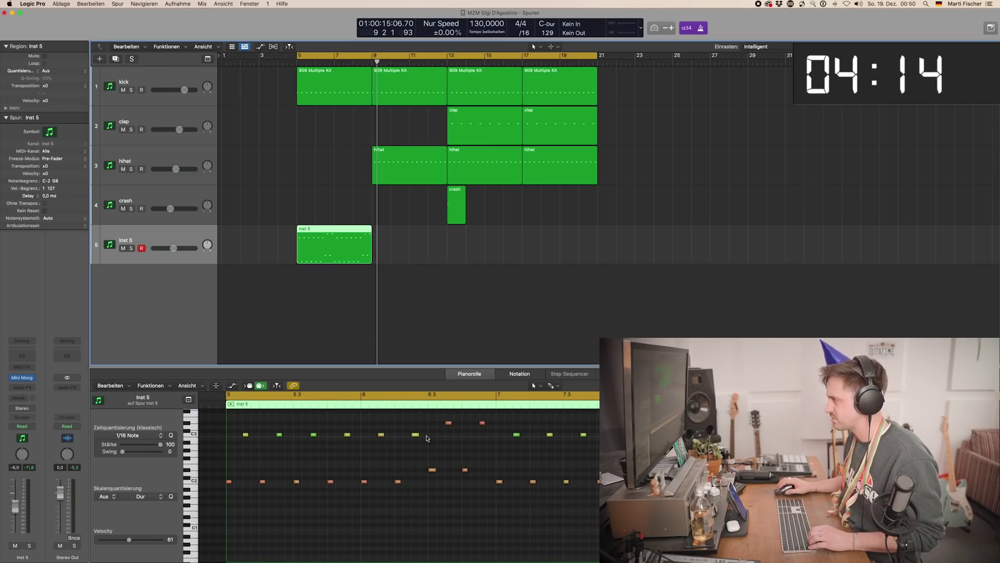
left_click(276, 456)
key("space")
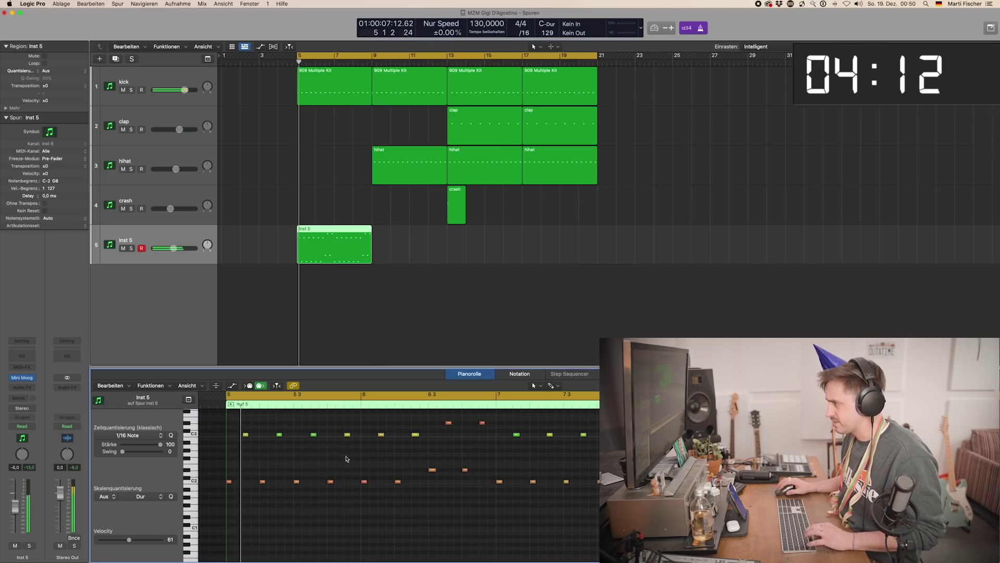
Step: Raise the velocity of all notes to 127, select only the bassline region and play it back from bar 5
key("super+a")
left_click_drag(247, 66, 707, 259)
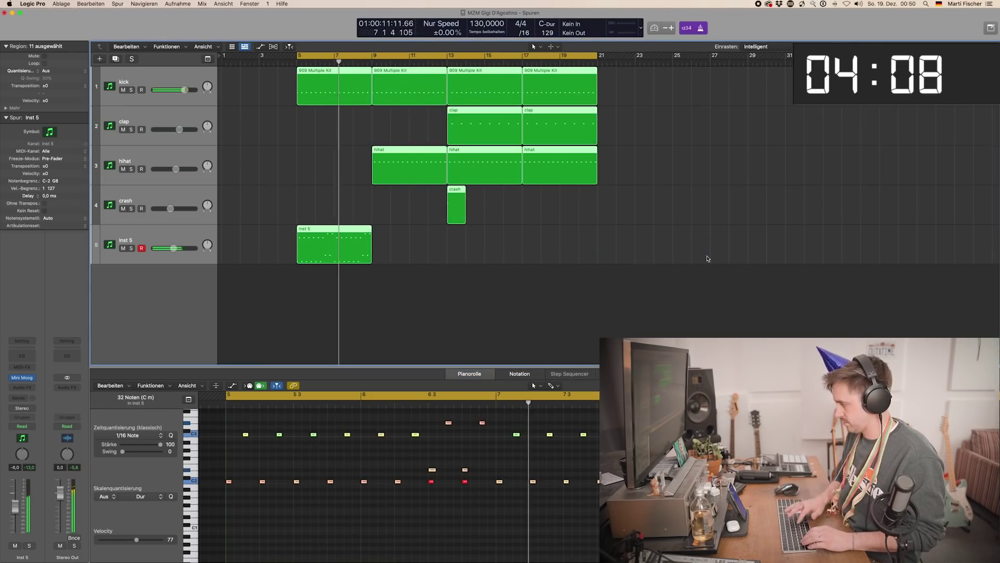
left_click(460, 536)
key("super+a")
key("k")
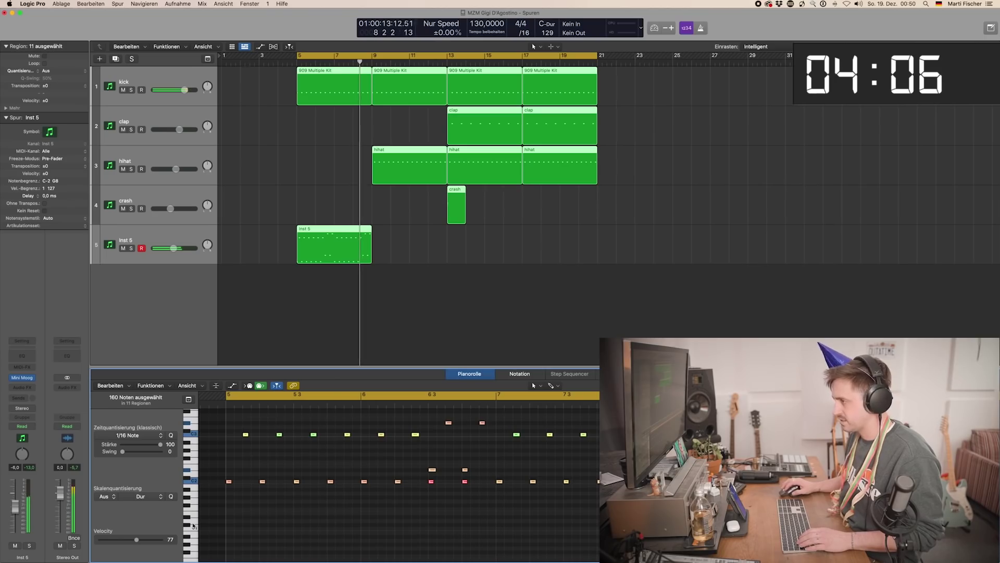
key("a")
left_click_drag(226, 496, 228, 458)
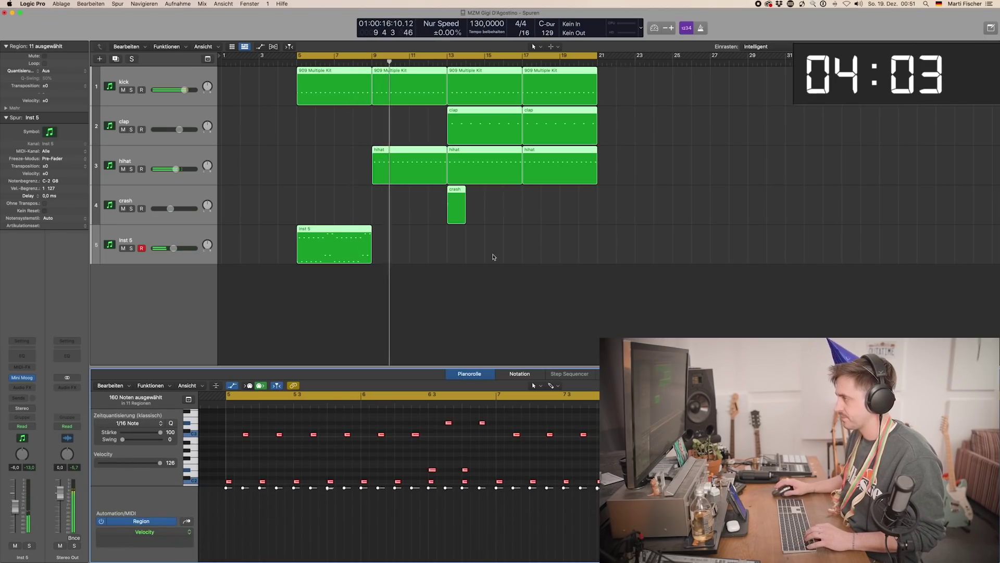
left_click(302, 277)
left_click(328, 251)
key("space")
key("space")
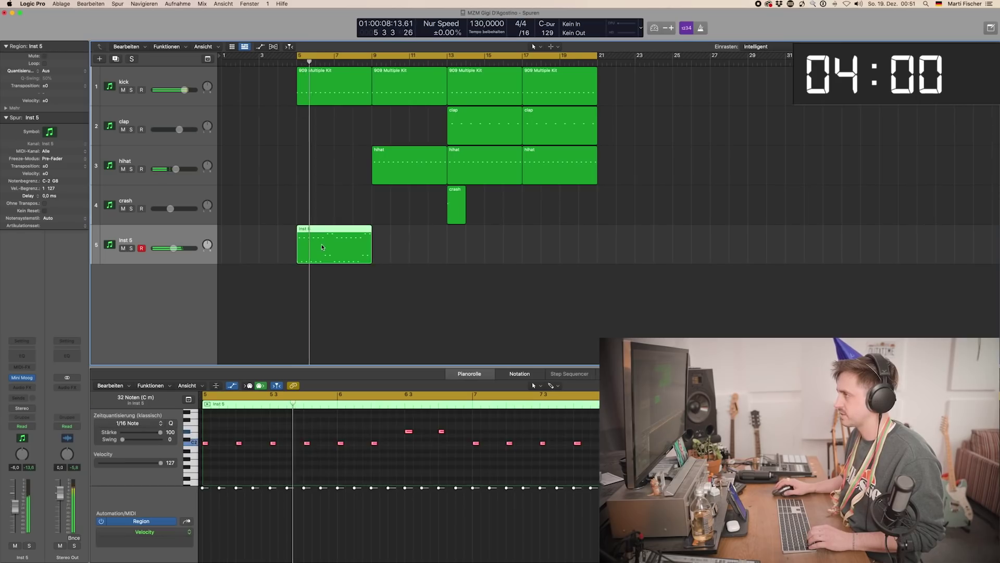
Step: Hide the velocity lane and move the bassline's octave notes from bar 7 onward down four semitones
left_click(313, 471)
key("a")
scroll(343, 477, "up", 3)
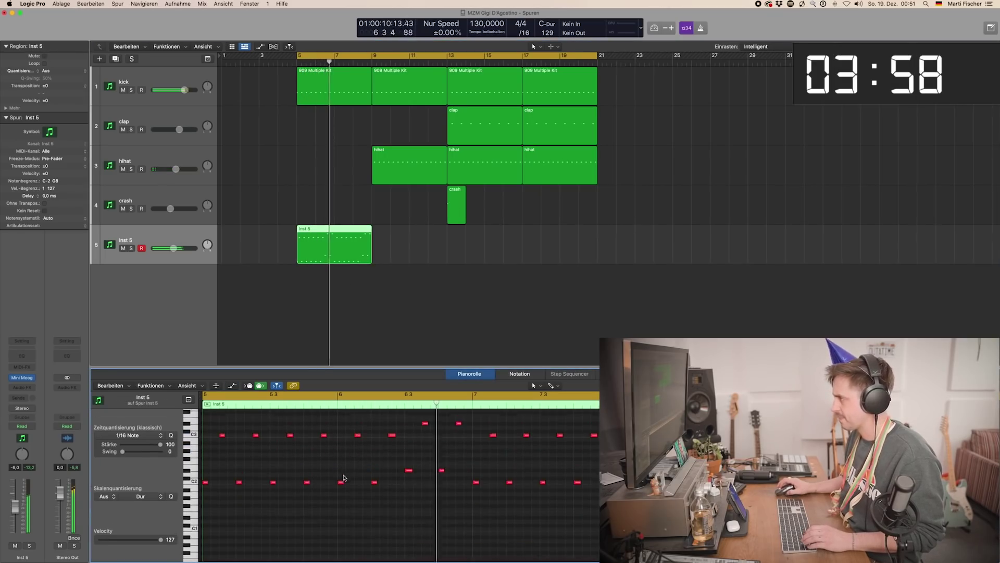
left_click_drag(472, 424, 600, 515)
left_click_drag(475, 488, 475, 504)
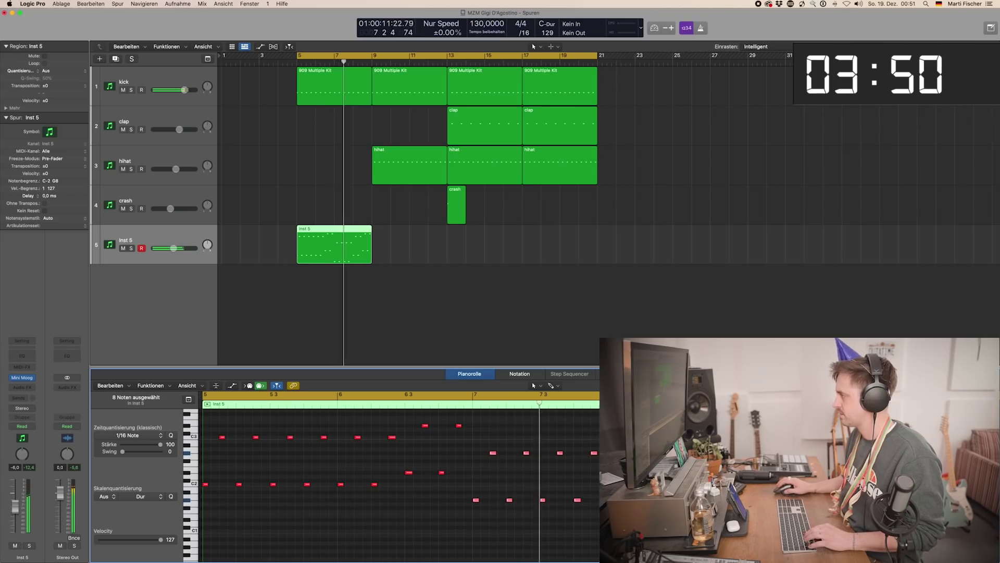
Step: Shift the pitch of the last four notes at the end of the bassline pattern
left_click(625, 520)
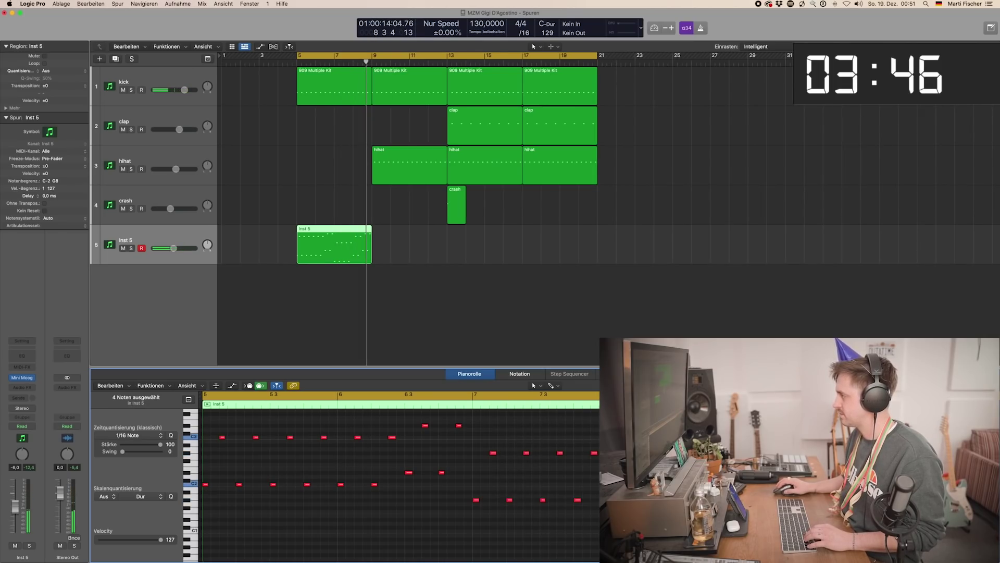
scroll(401, 479, "up", 10)
scroll(401, 484, "down", 10)
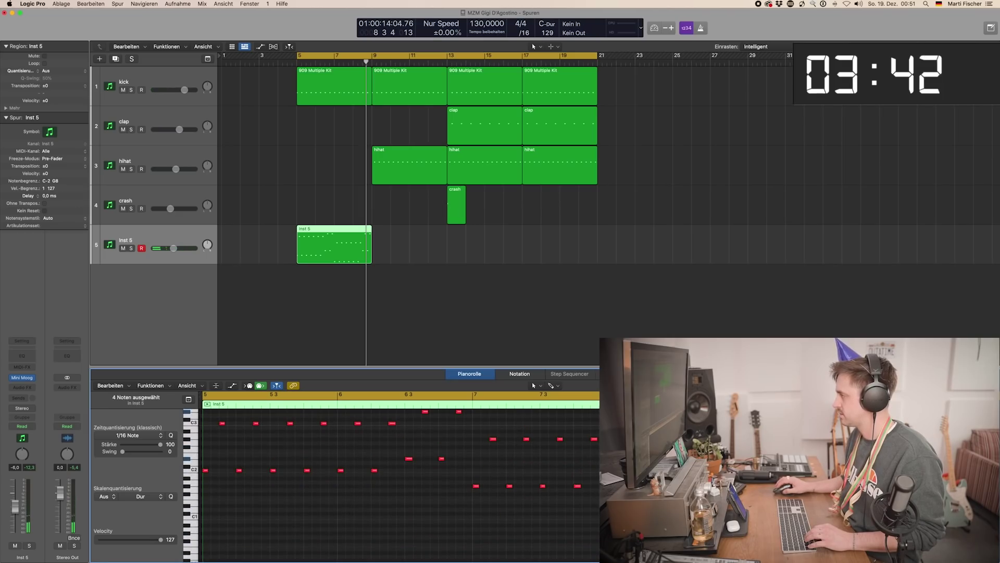
left_click_drag(678, 458, 678, 479)
scroll(651, 480, "up", 3)
scroll(581, 482, "left", 4)
left_click(574, 472)
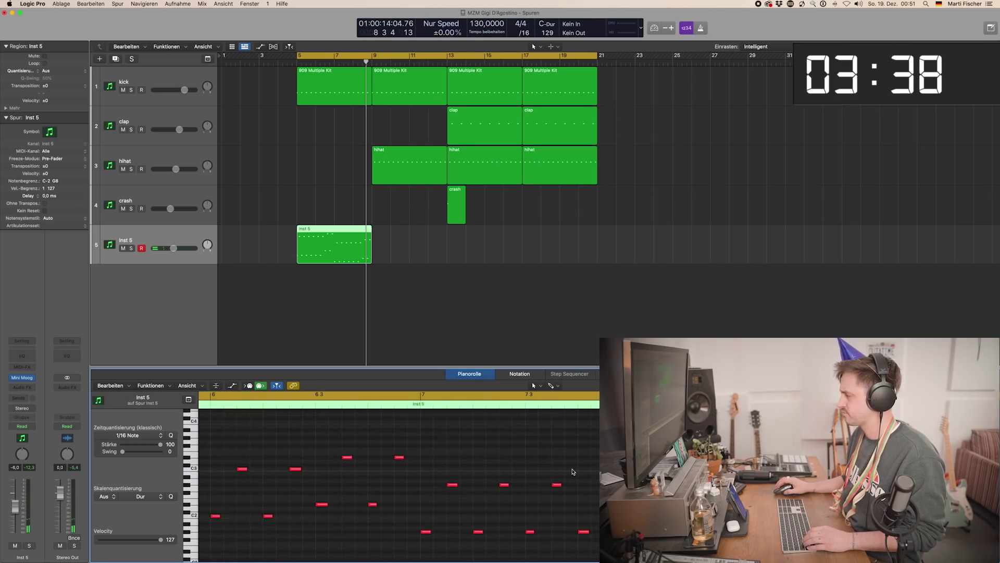
Step: Copy the four-bar bassline region to fill bars 9 through 21 and rename the track as bass
left_click_drag(314, 250, 537, 252)
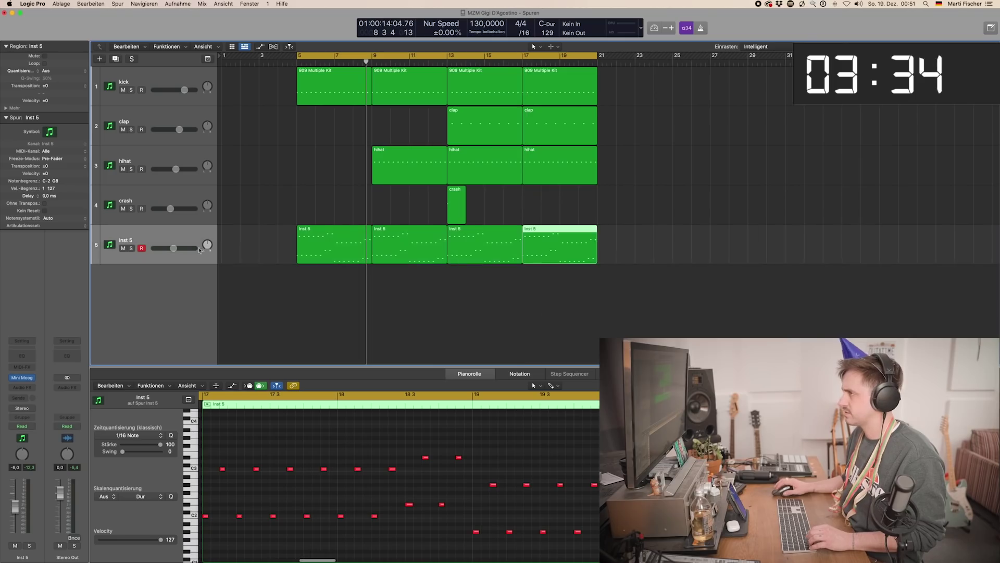
double_click(127, 240)
type("bass")
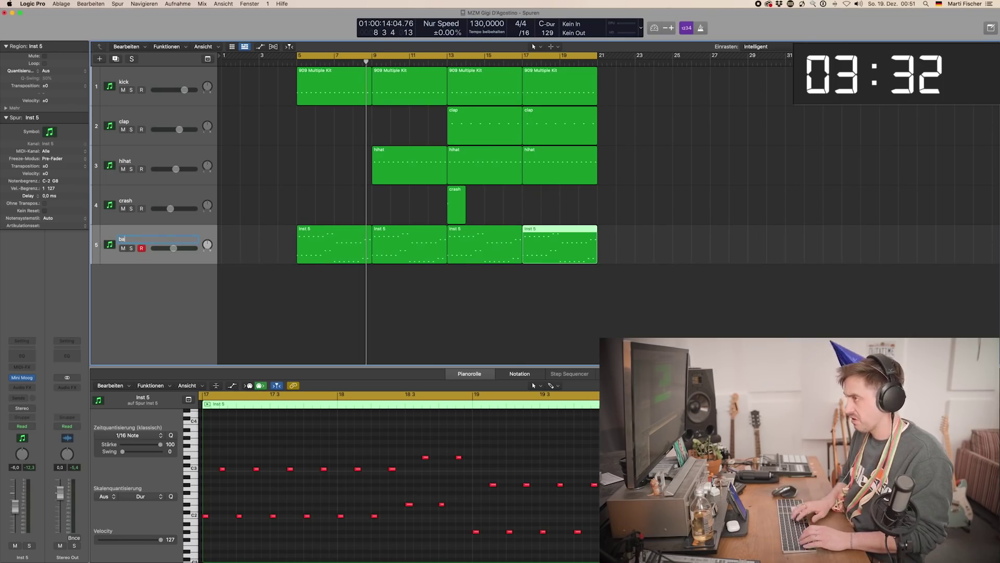
key("Return")
Step: Duplicate the bass track with its Mini Moog and insert a Compressor on the original bass track
key("super+d")
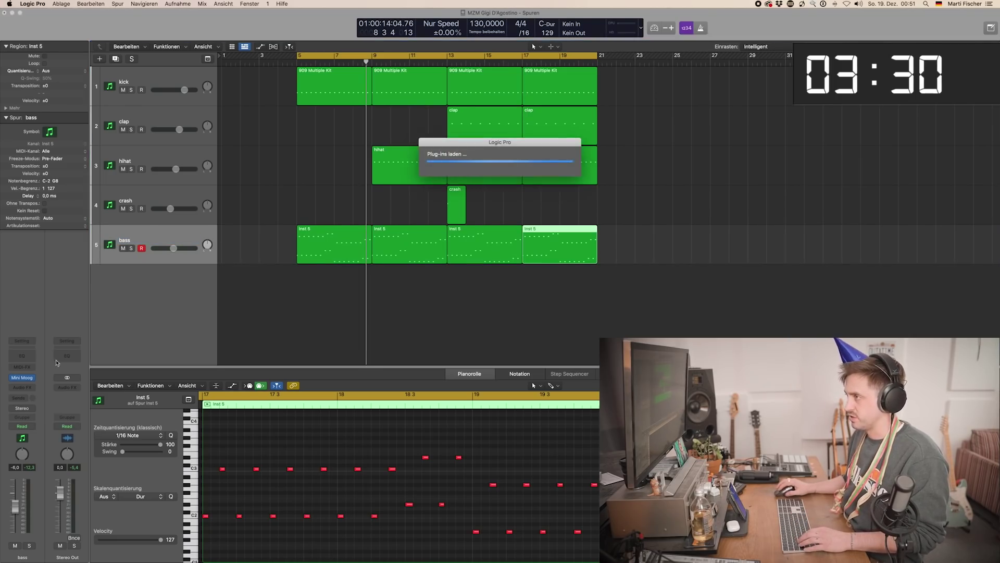
left_click(153, 238)
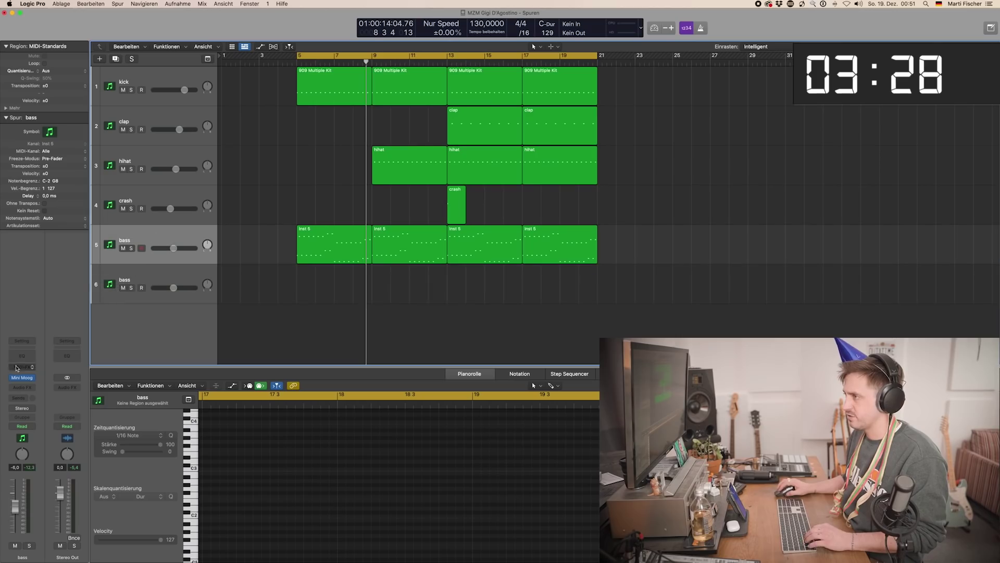
left_click(28, 348)
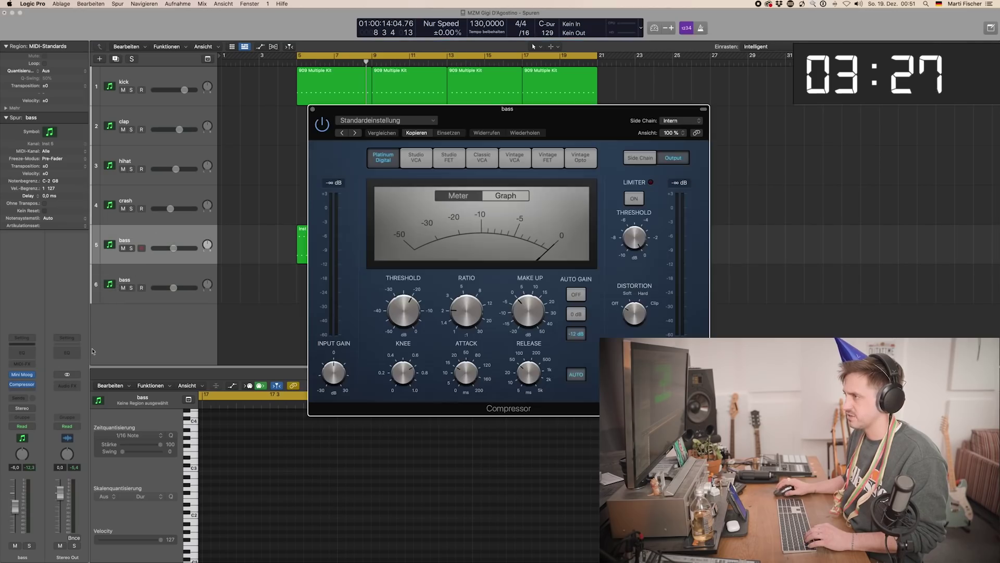
Step: Sidechain the bass compressor to the kick track, using peak detection with auto gain and auto release turned off
left_click(653, 158)
left_click(682, 121)
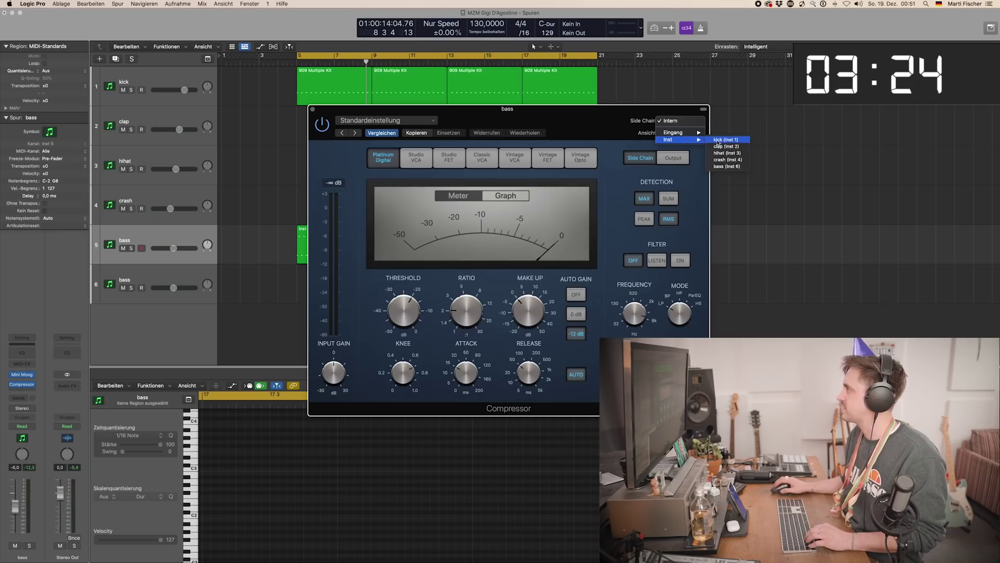
left_click(717, 141)
left_click(576, 297)
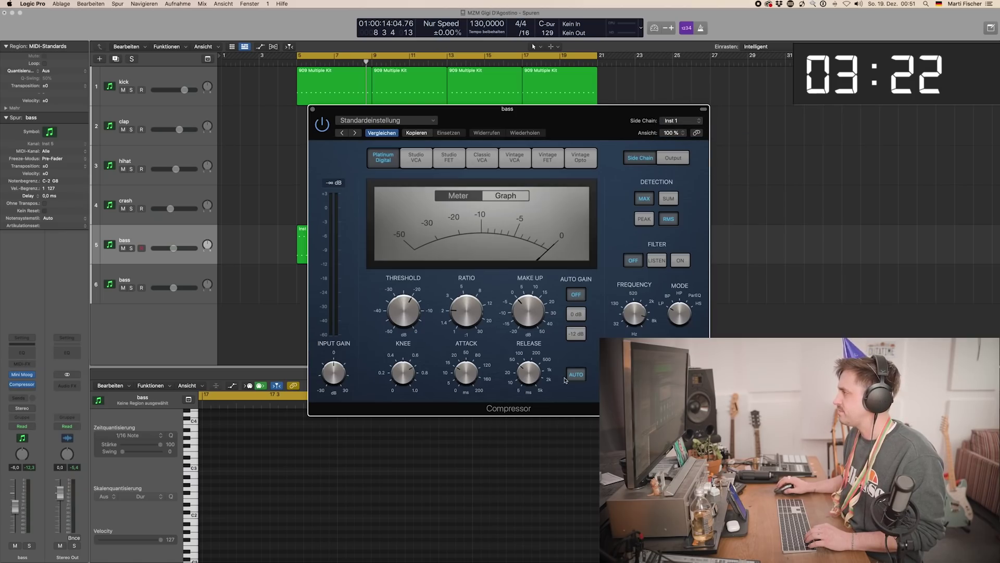
left_click(568, 376)
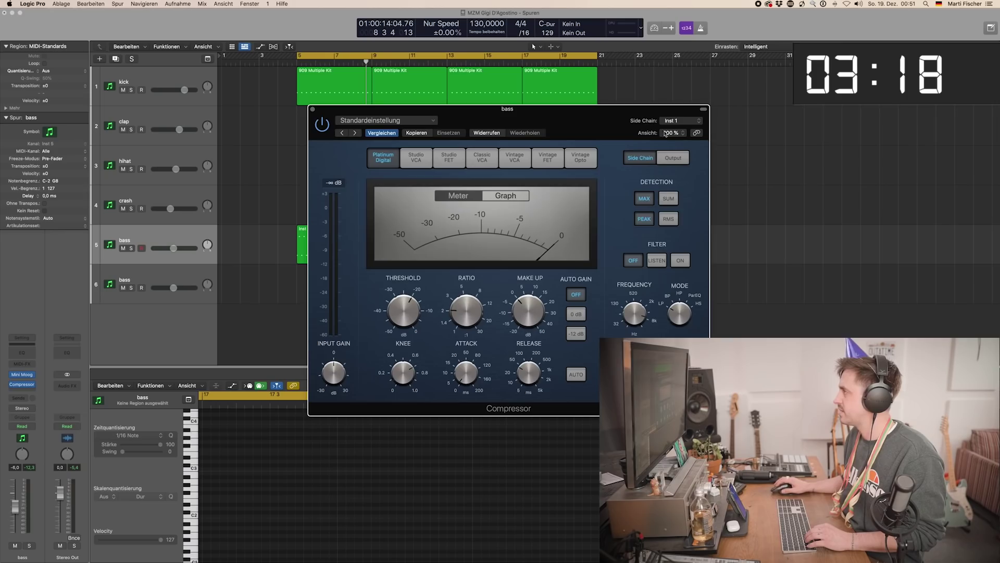
Step: Set the bass compressor's threshold to -16.0 dB during playback from bar 5 and close the compressor
key("space")
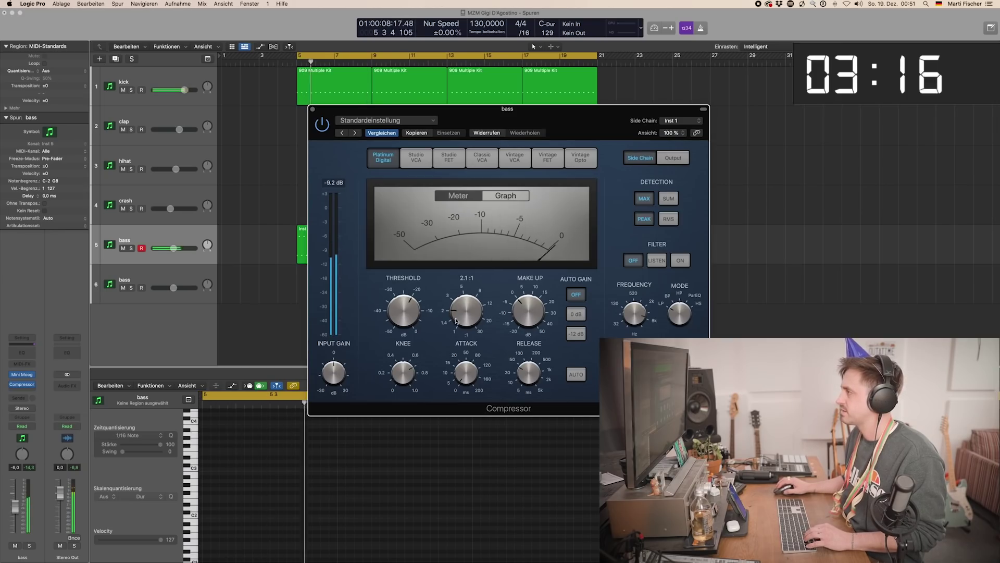
left_click_drag(408, 311, 409, 307)
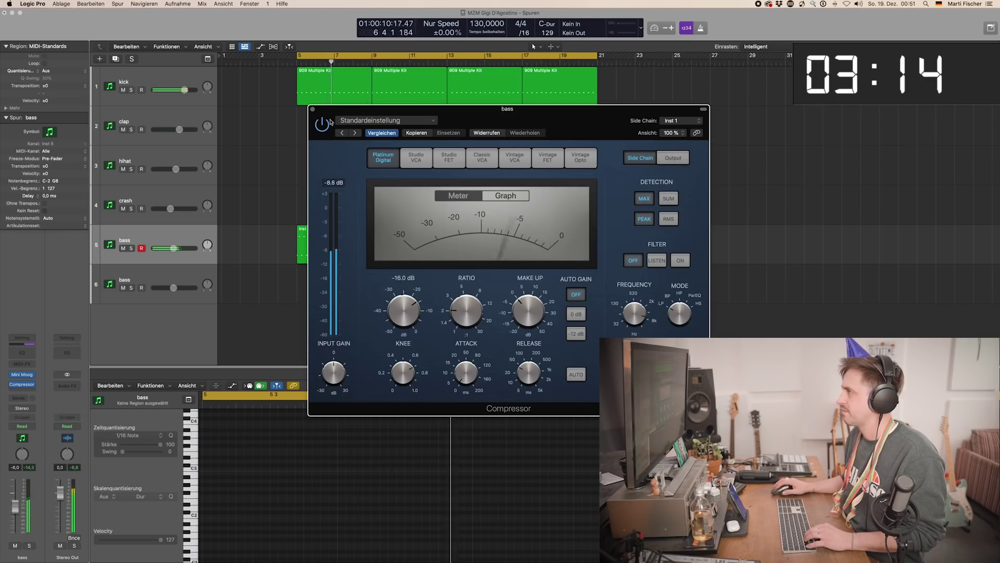
left_click(22, 384)
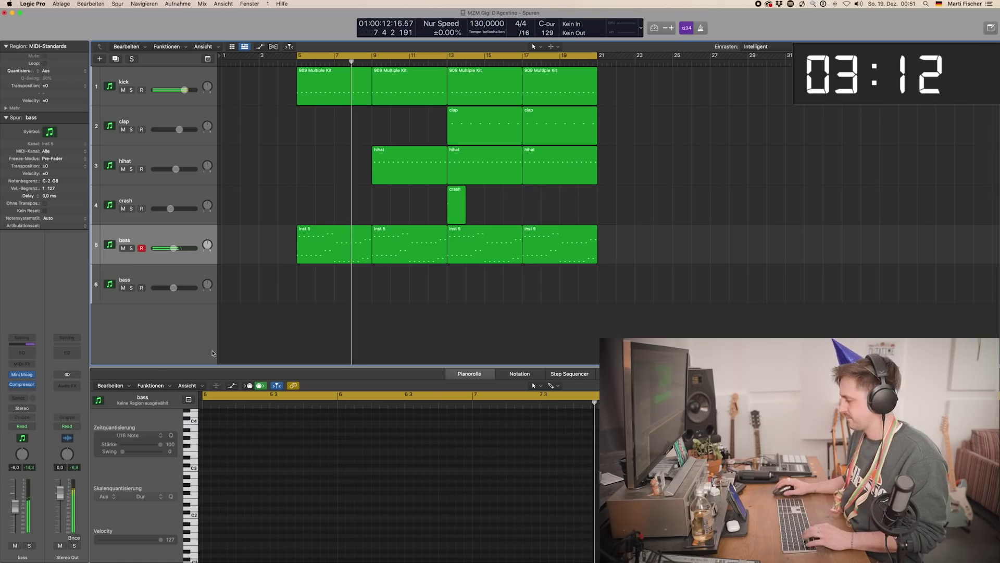
Step: Rename the duplicated bass track as lead
left_click(117, 288)
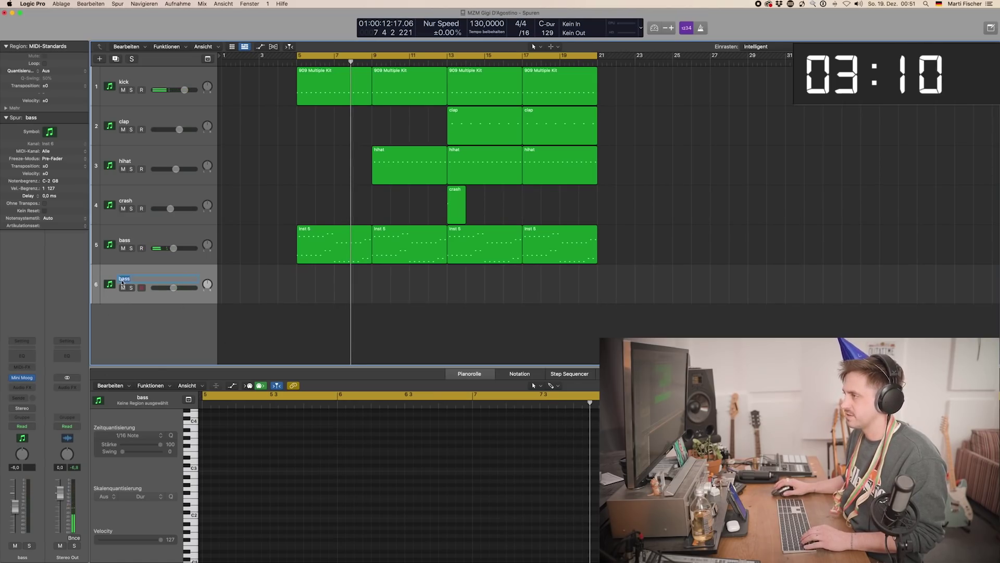
double_click(121, 283)
type("lead")
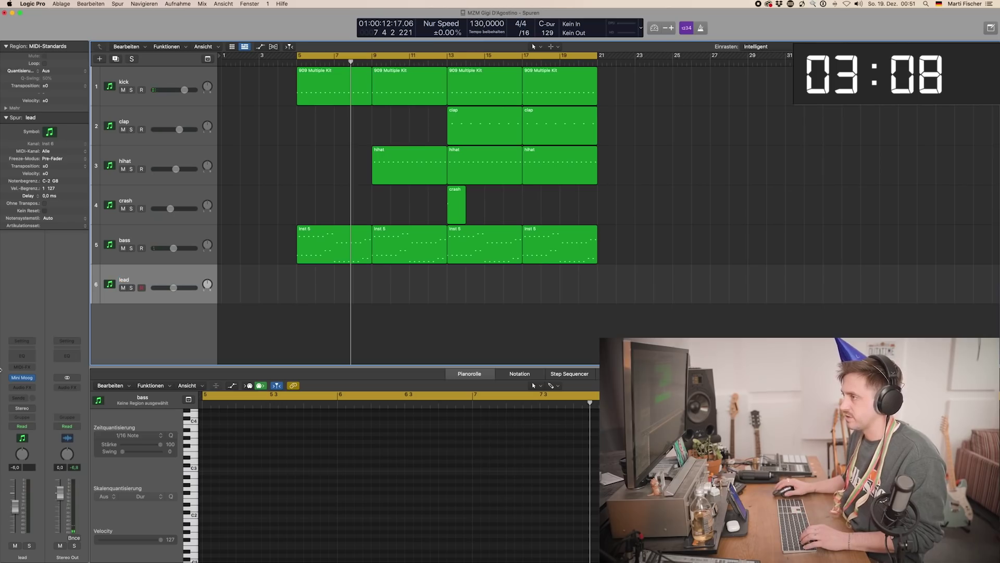
Step: Replace the lead track's instrument with Prophet 5 and load the Pro5 Saw preset from the Template category
left_click(32, 379)
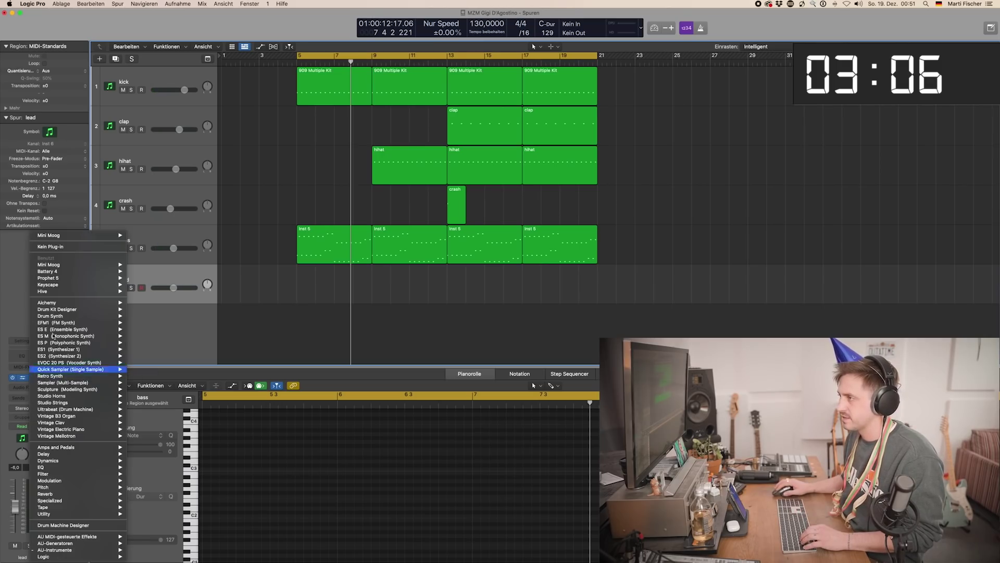
left_click(46, 278)
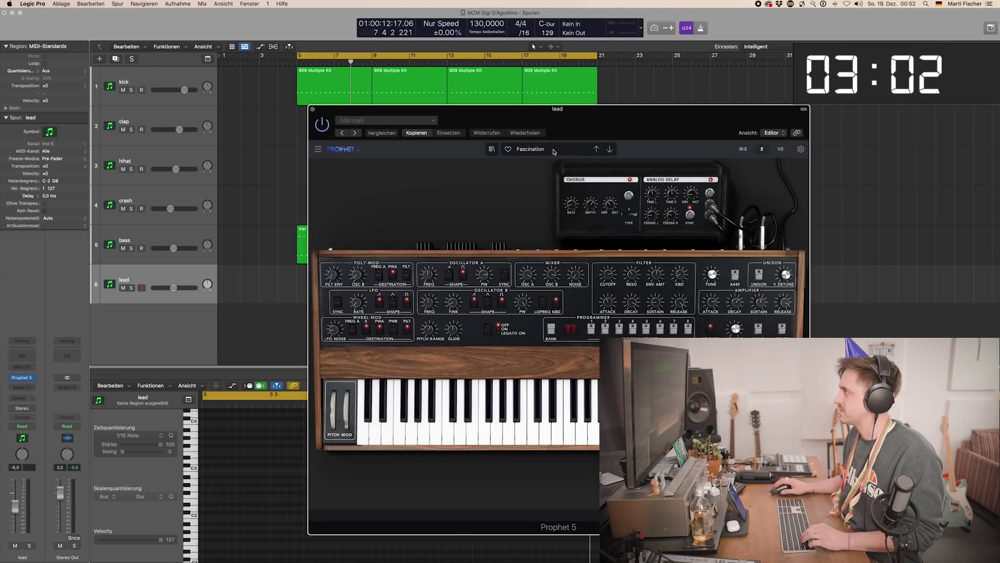
left_click(557, 151)
mouse_move(575, 251)
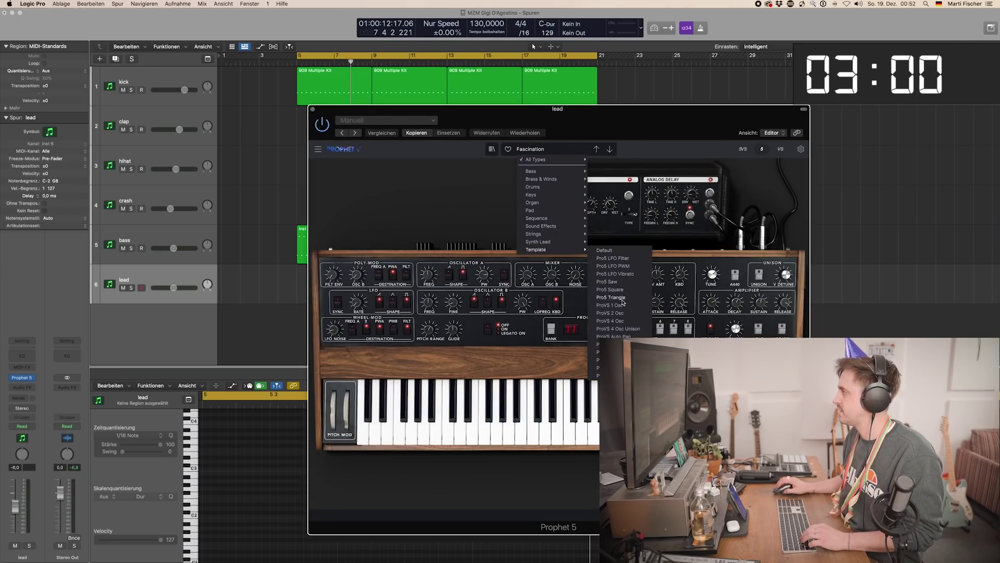
left_click(623, 282)
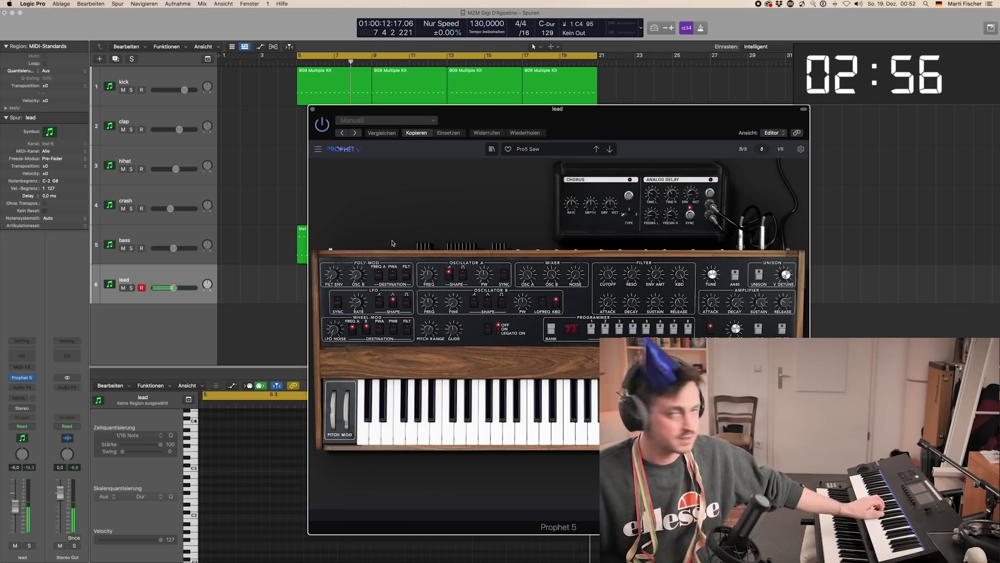
Step: Toggle the Prophet 5's analog delay switch, close the instrument and play back the arrangement to rehearse the lead melody
left_click(710, 194)
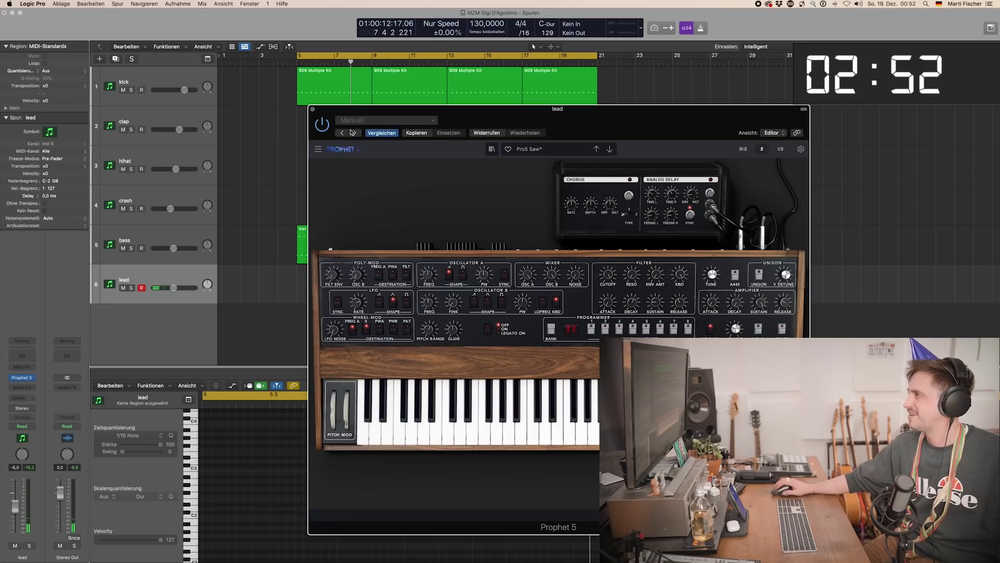
left_click(312, 109)
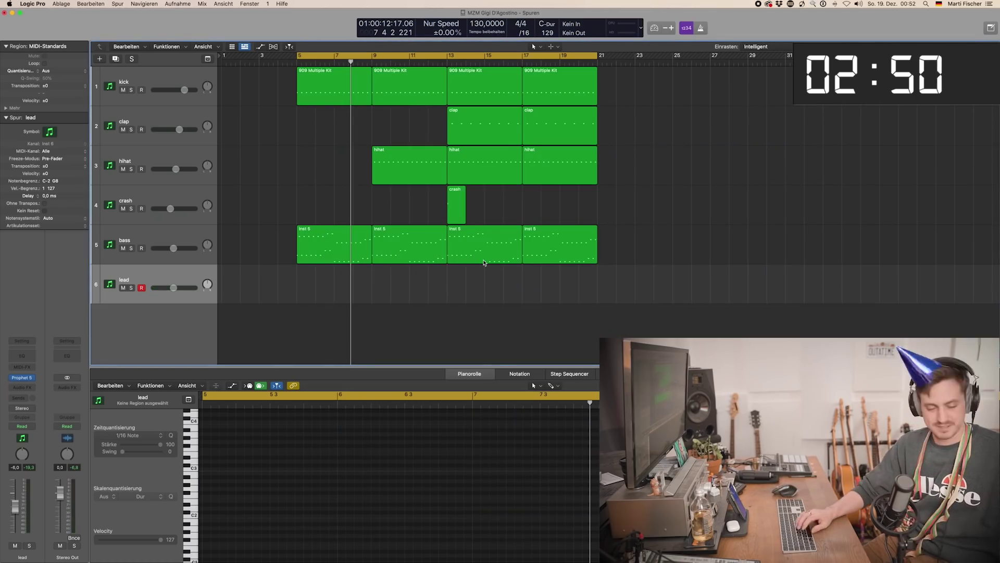
key("space")
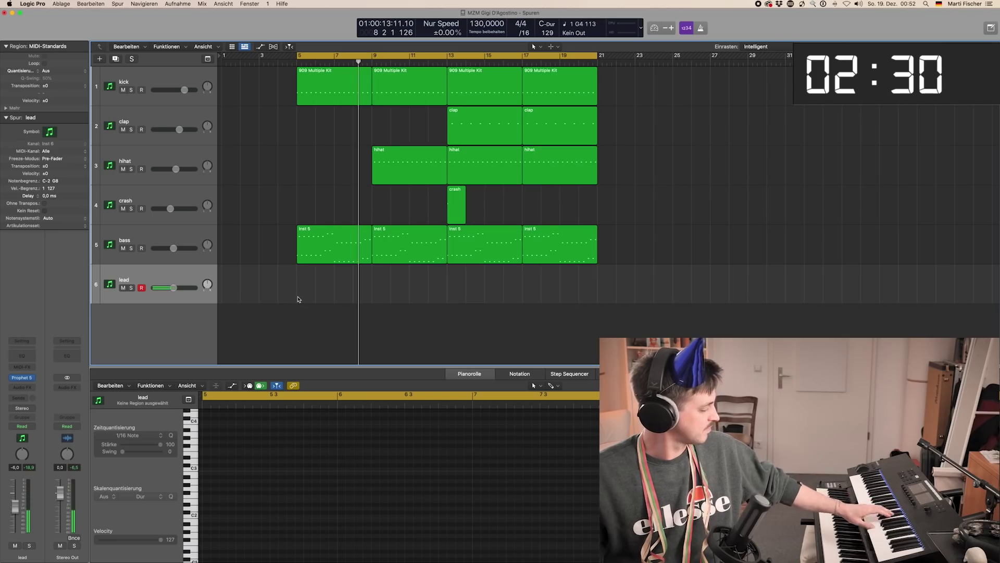
Step: Add the Tape 201 delay to the lead track, sync and adjust its left repeat rate, choose ping-pong mode and audition the sound
left_click(21, 387)
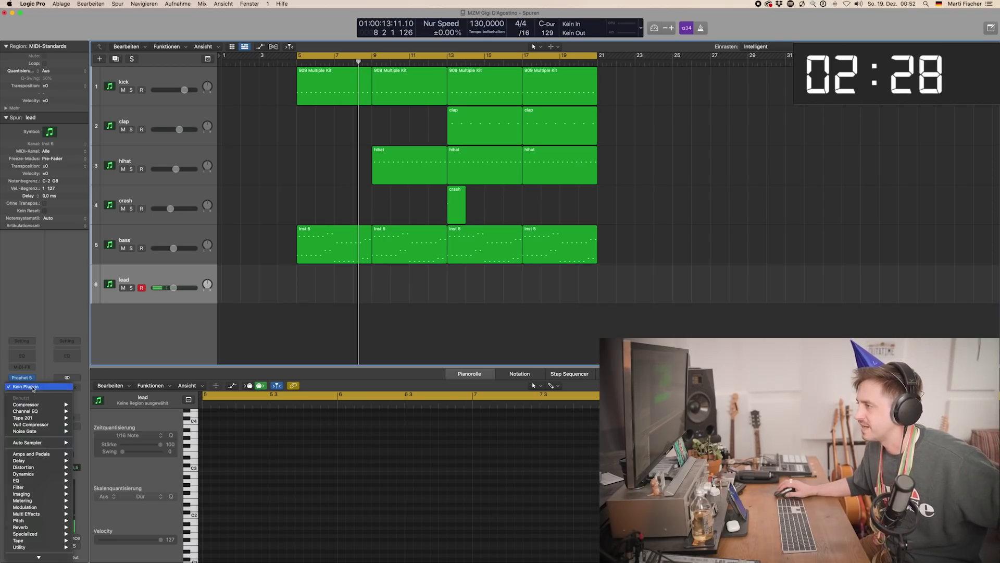
mouse_move(40, 418)
left_click(90, 418)
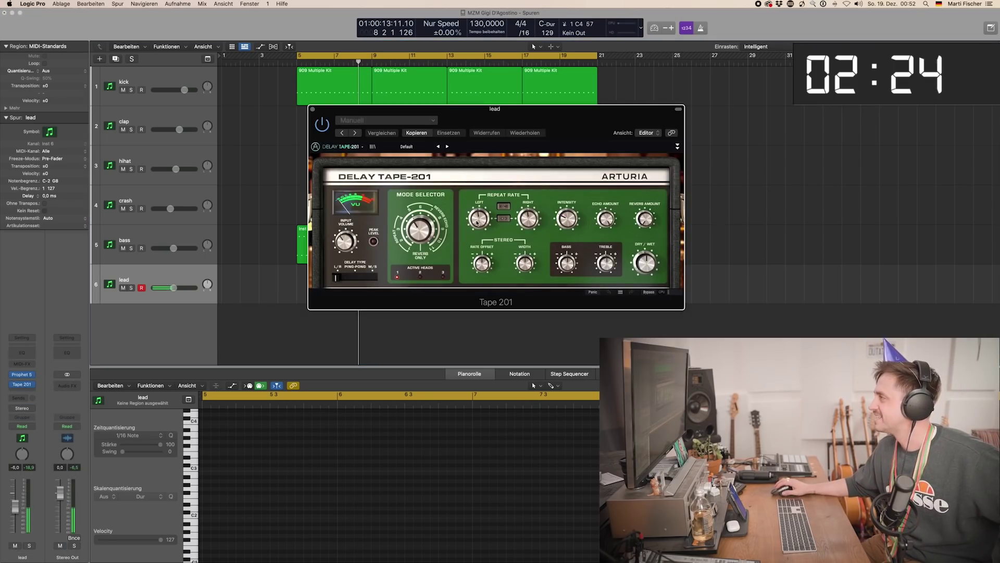
left_click(504, 219)
left_click_drag(475, 222, 475, 236)
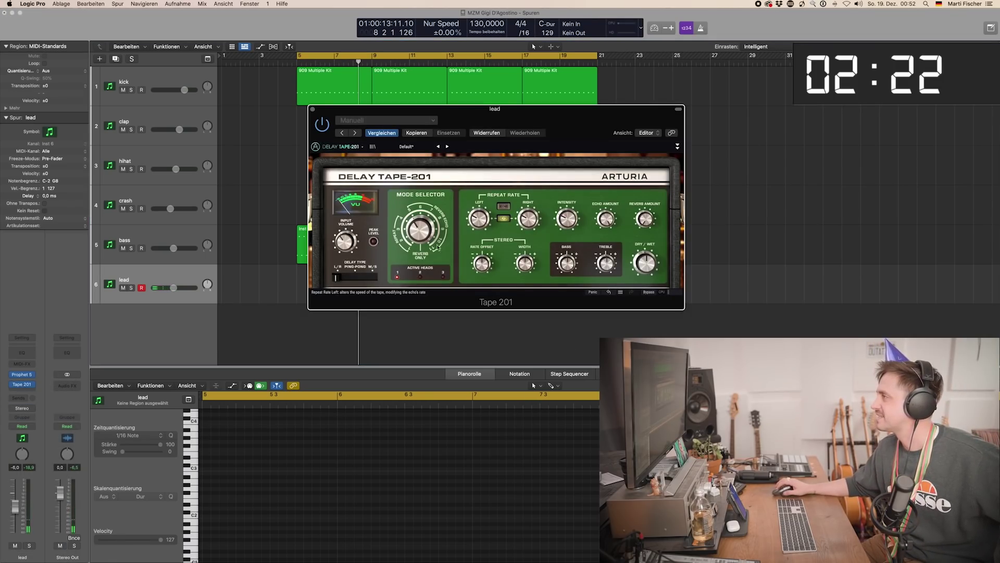
left_click_drag(337, 277, 355, 277)
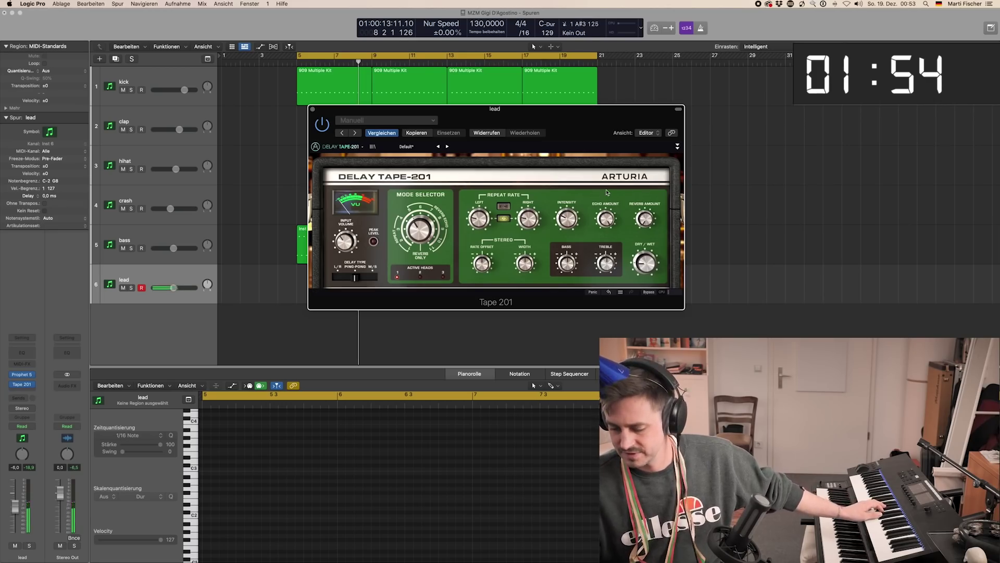
key("space")
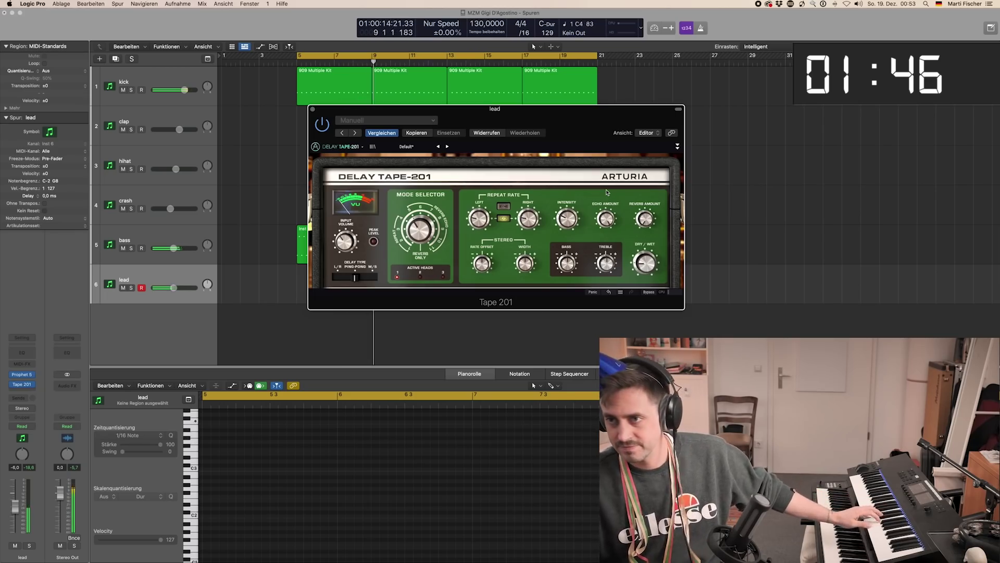
left_click(312, 109)
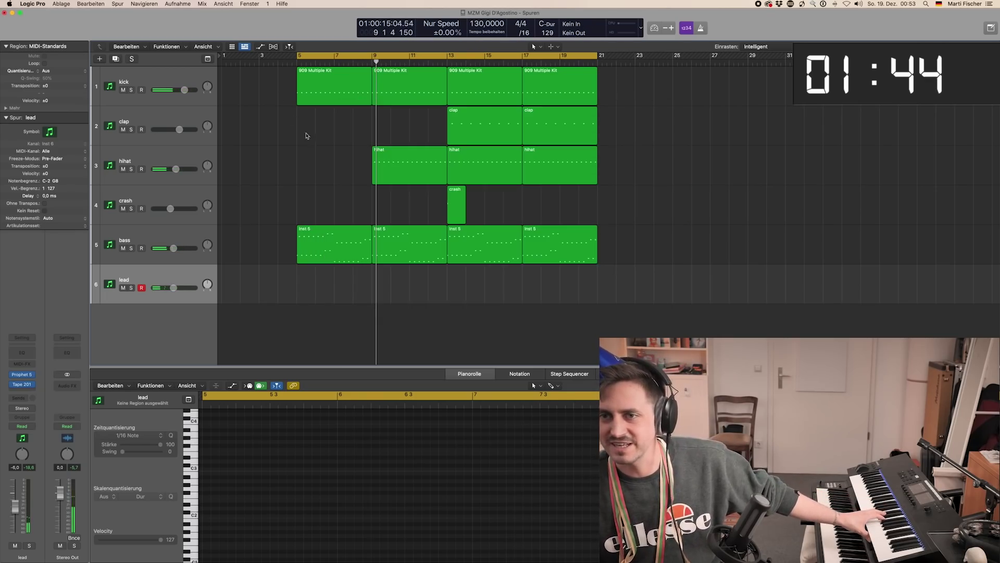
Step: Record the lead melody on the lead track from bar 13 and quantize all its notes to 1/16
mouse_move(434, 62)
left_mouse_down()
mouse_move(456, 66)
mouse_move(448, 69)
left_mouse_up()
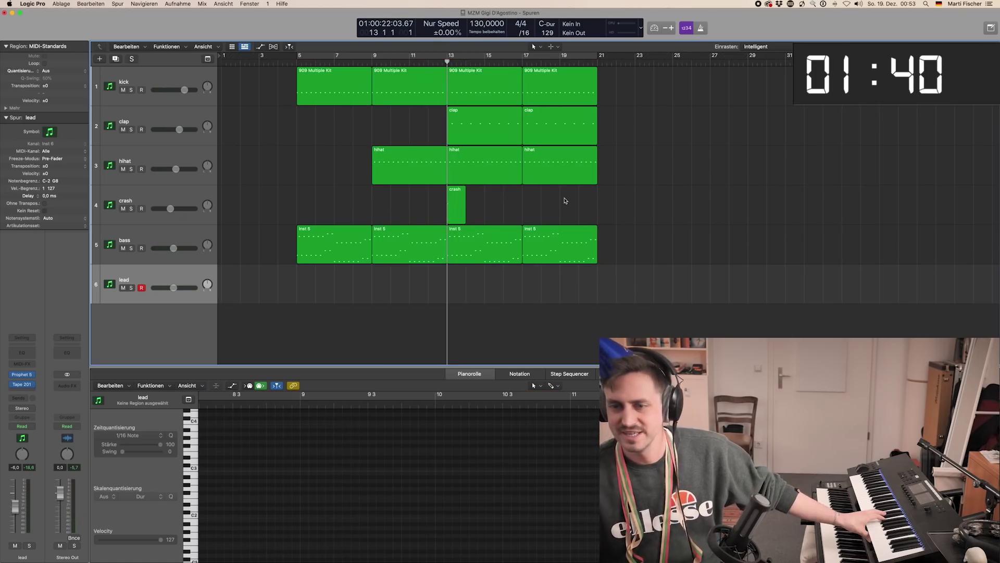
key("r")
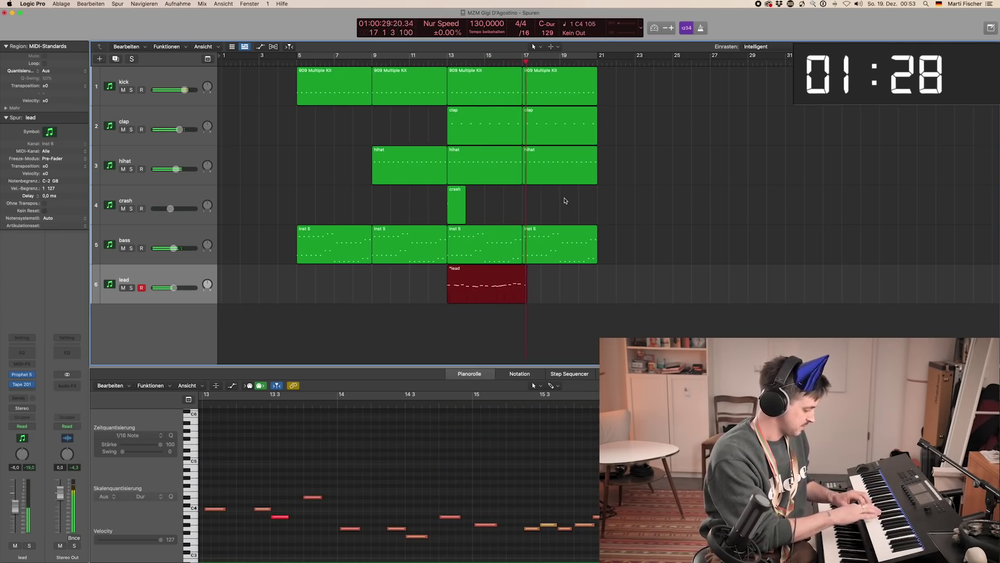
key("space")
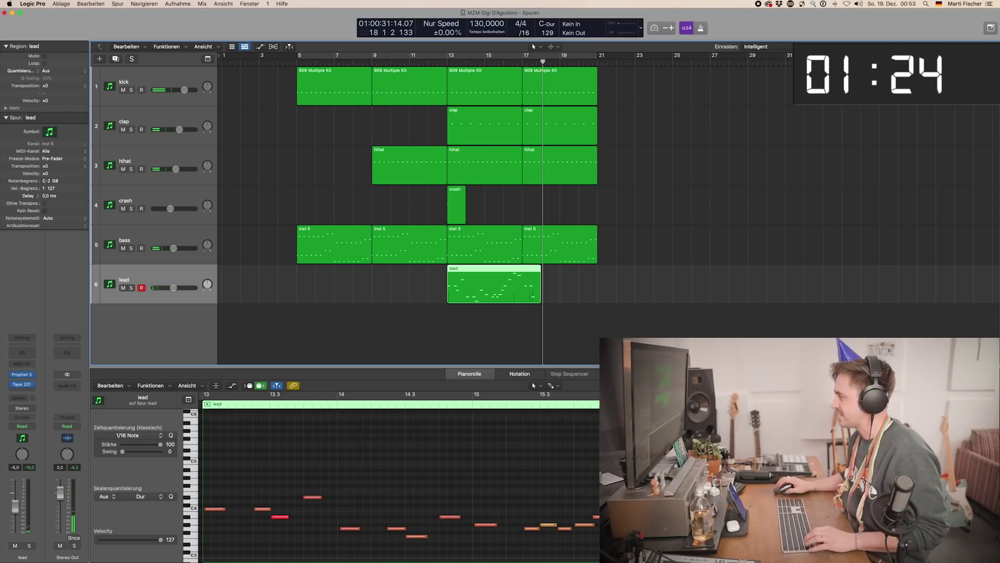
left_click(553, 487)
key("super+a")
key("q")
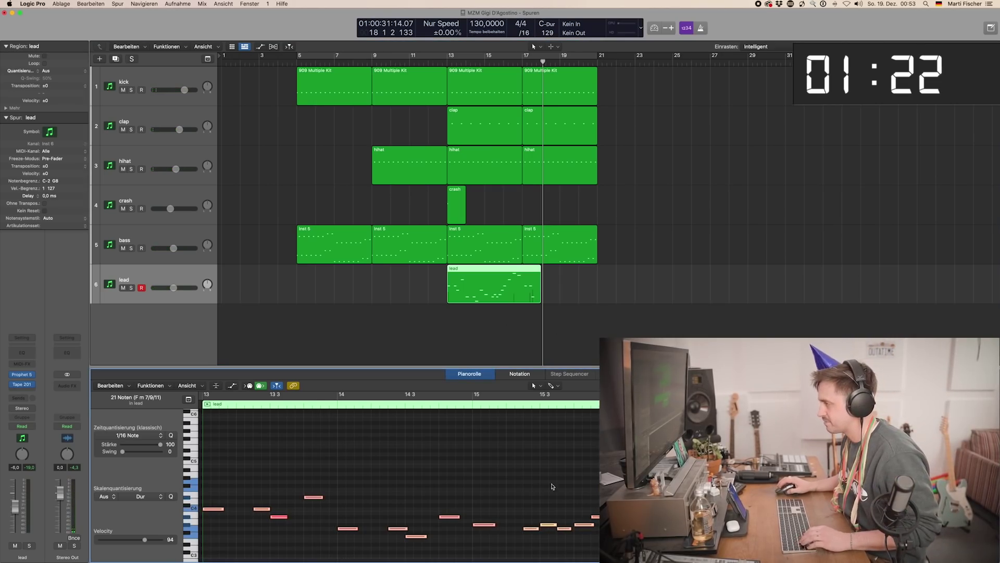
Step: Split the recorded lead region at bar 17, dividing overlapping notes, and delete the excess part after it
left_click_drag(748, 489, 839, 539)
double_click(524, 286)
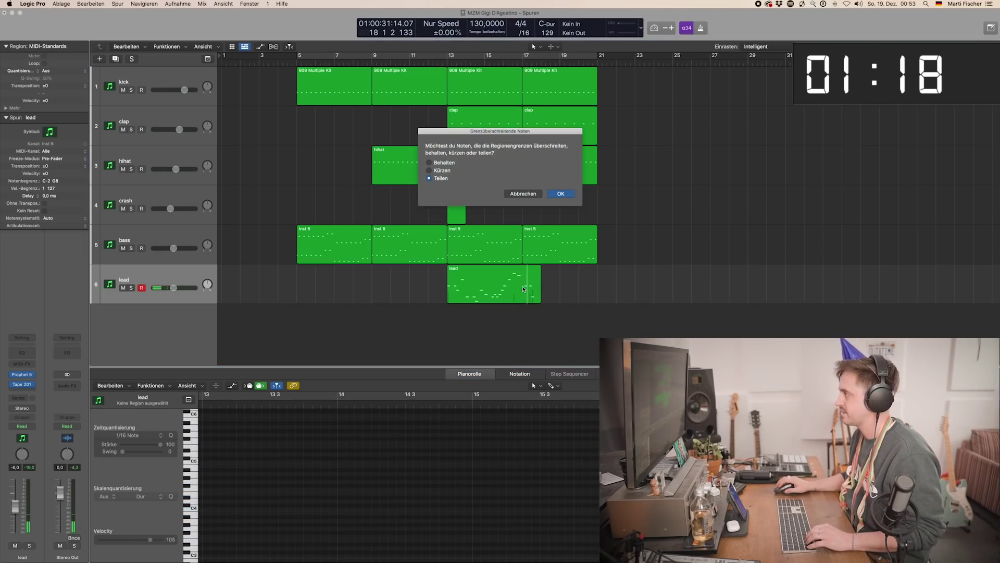
left_click(522, 193)
key("Return")
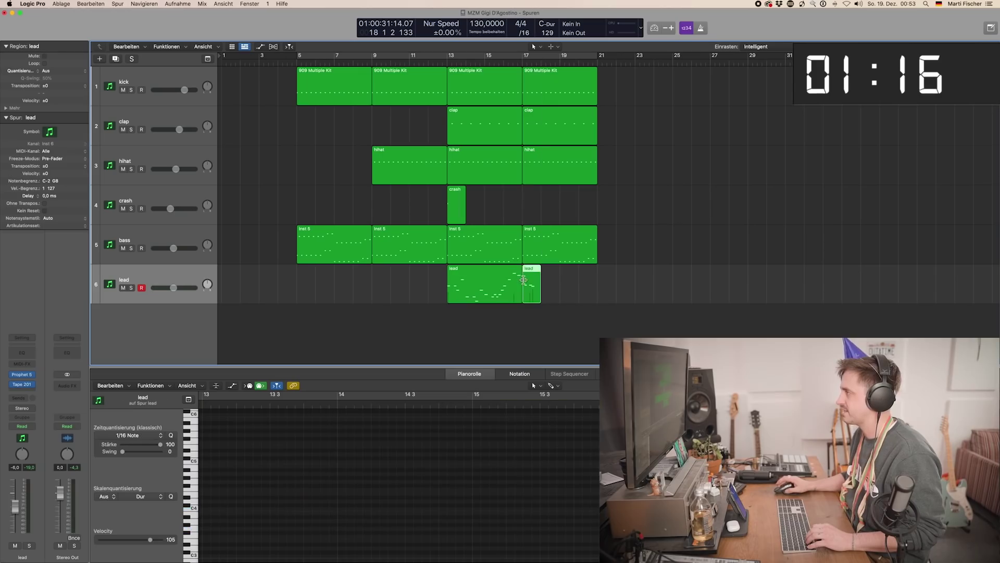
key("Delete")
Step: Copy the four-bar lead region to bar 17 and shift the copy's first note about an eighth note later
left_click_drag(450, 289, 530, 292)
scroll(362, 503, "right", 10)
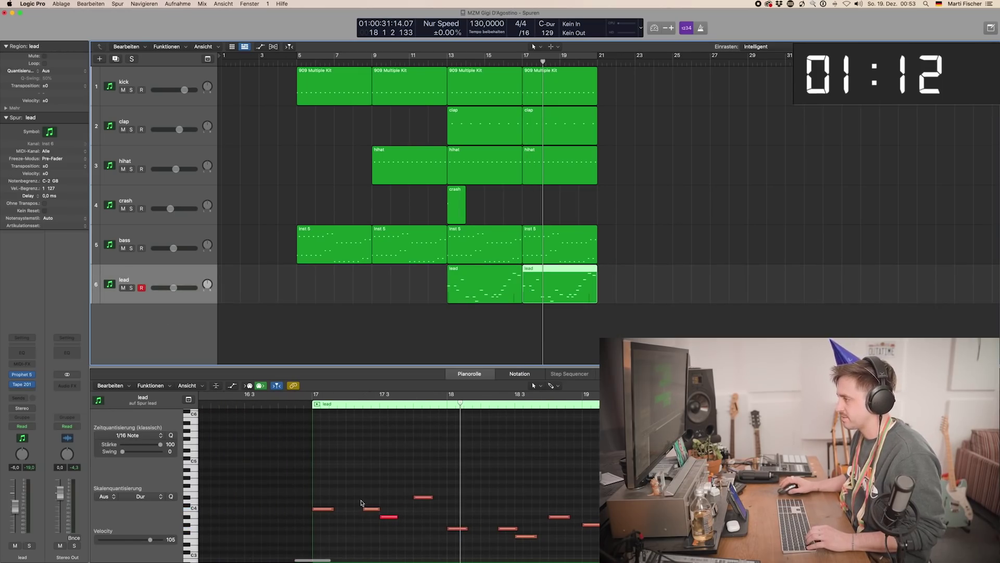
left_click_drag(323, 513, 344, 512)
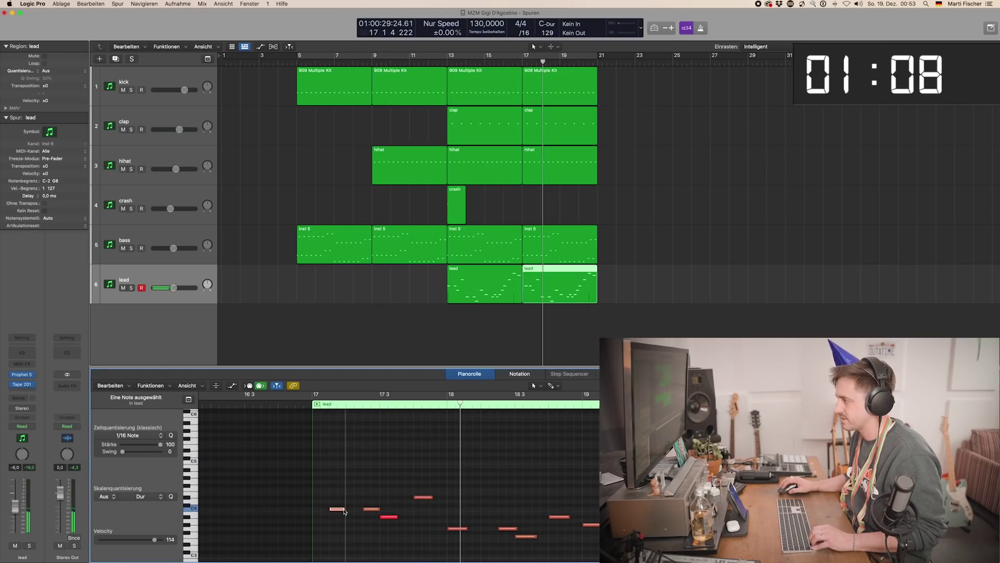
left_click(352, 484)
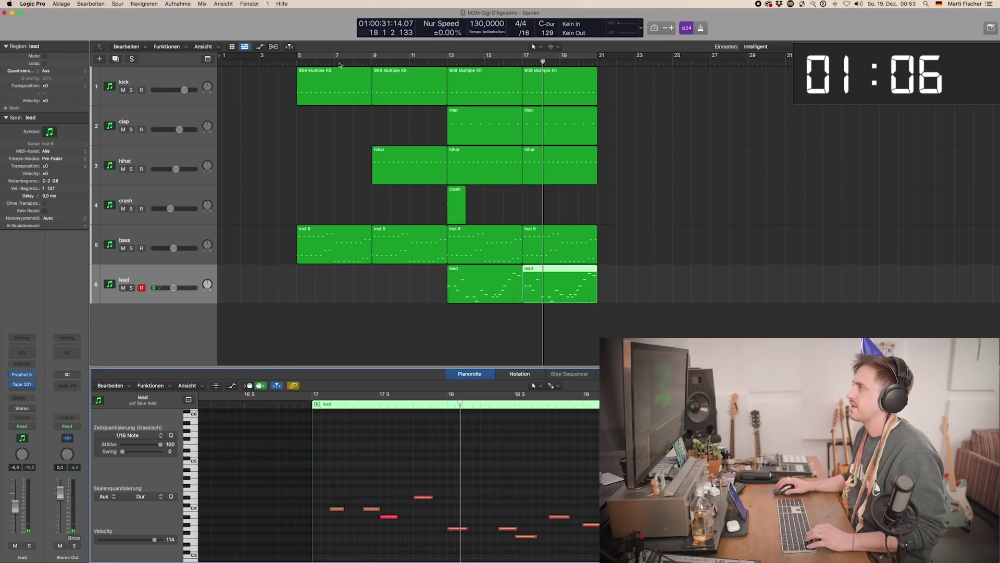
Step: Turn on the cycle range from bar 5 to 21 and play back the arrangement
left_click(313, 57)
key("space")
left_click(331, 195)
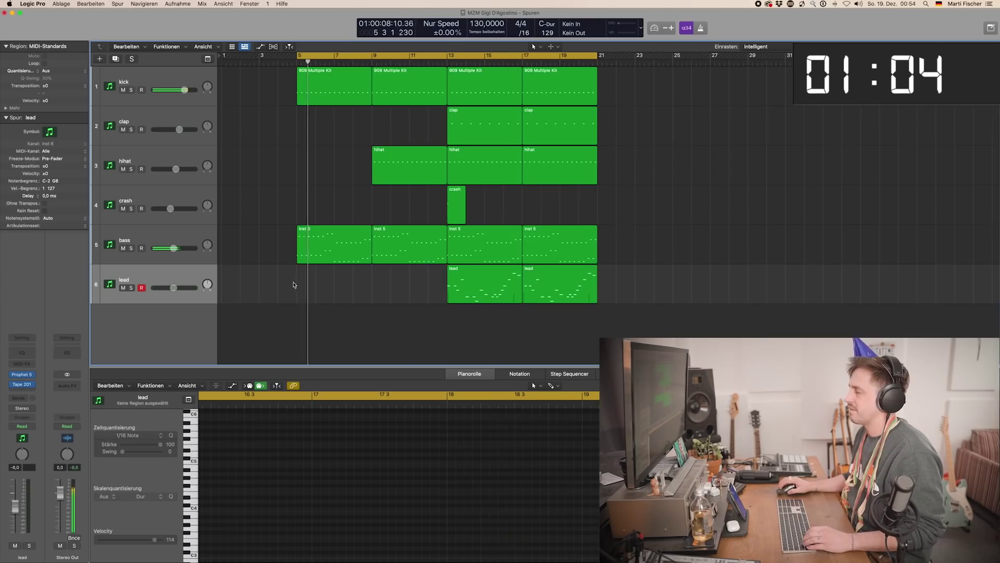
scroll(290, 282, "down", 1)
key("super+Right")
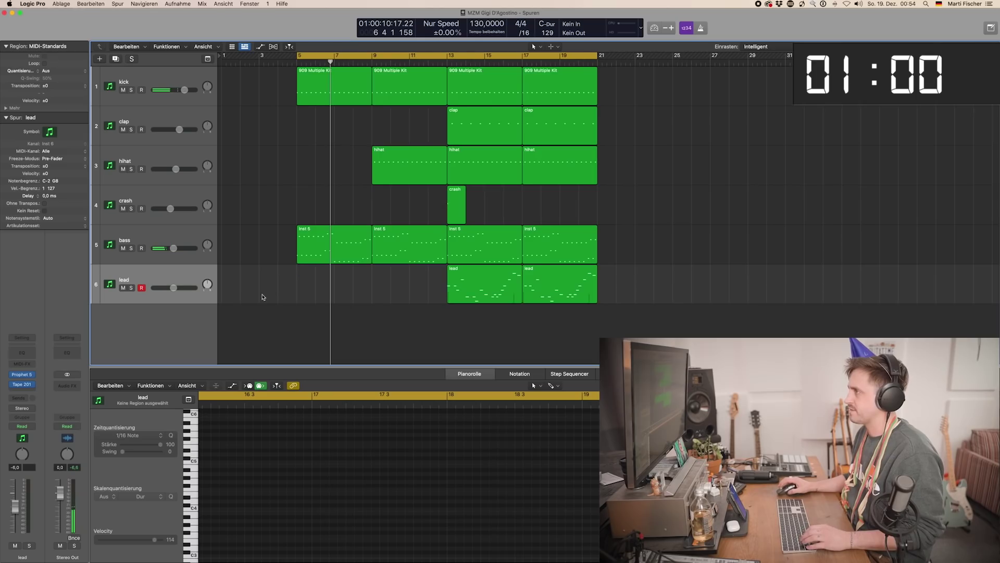
Step: Add a new audio track below the lead track
key("super+Right")
key("super+Left")
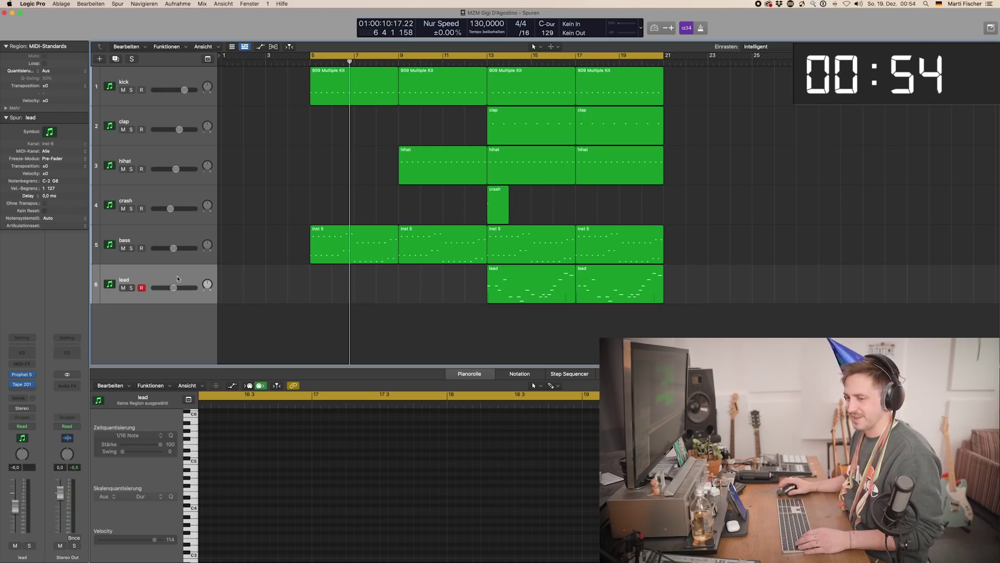
key("alt+super+s")
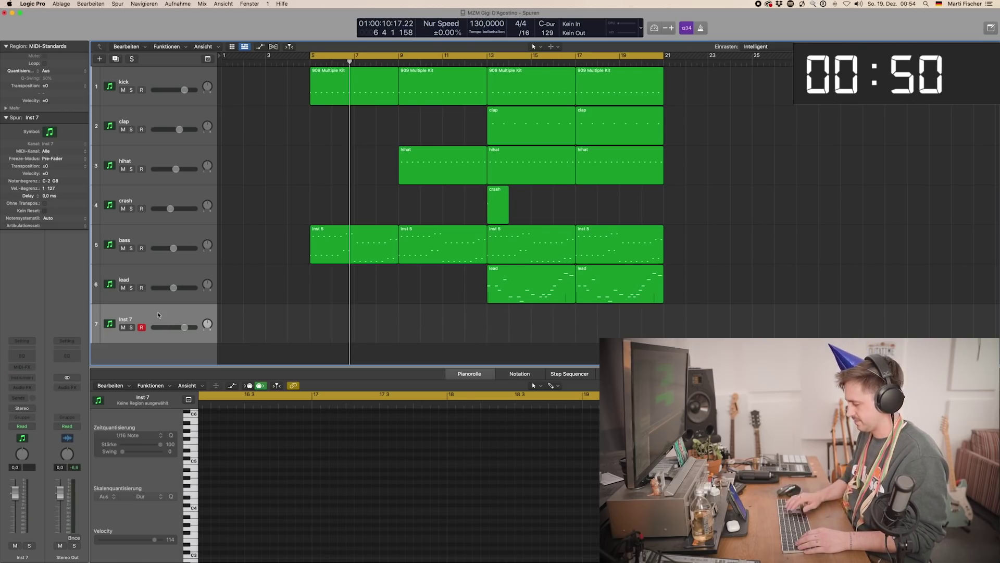
left_click(151, 283)
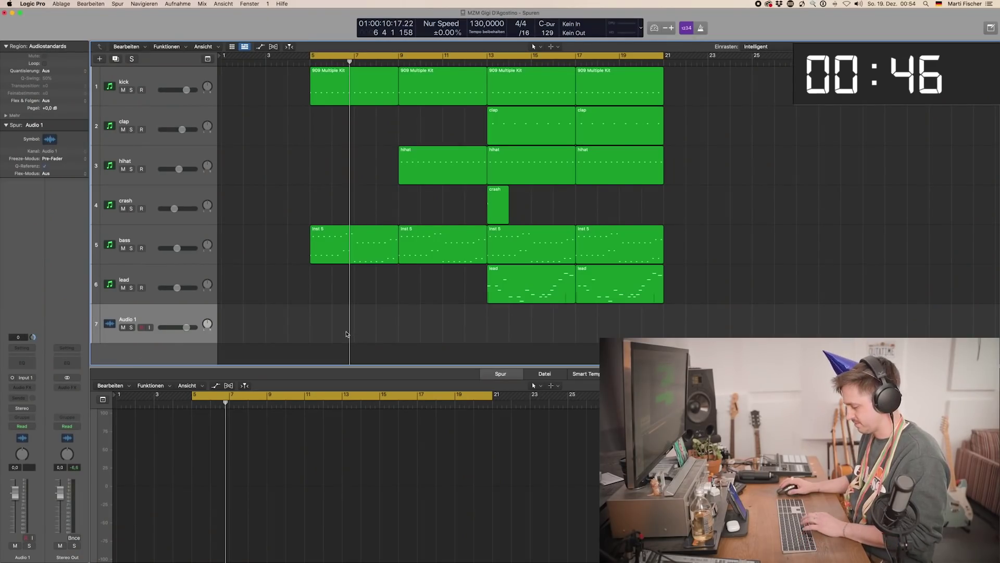
Step: Set the audio input device to Scarlett 18i8 USB in the audio settings and close them
key("super+comma")
left_click(434, 238)
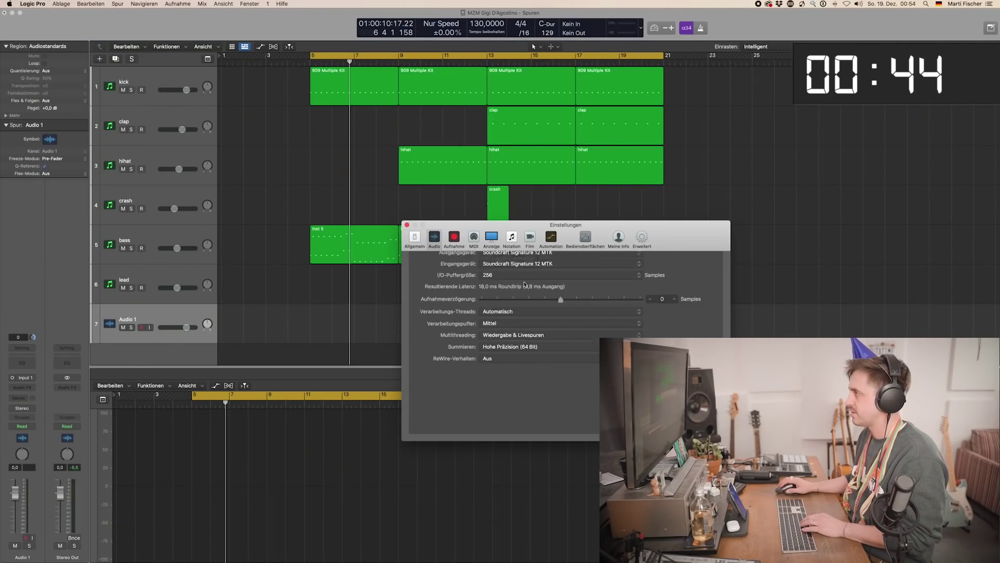
left_click(523, 286)
left_click(419, 289)
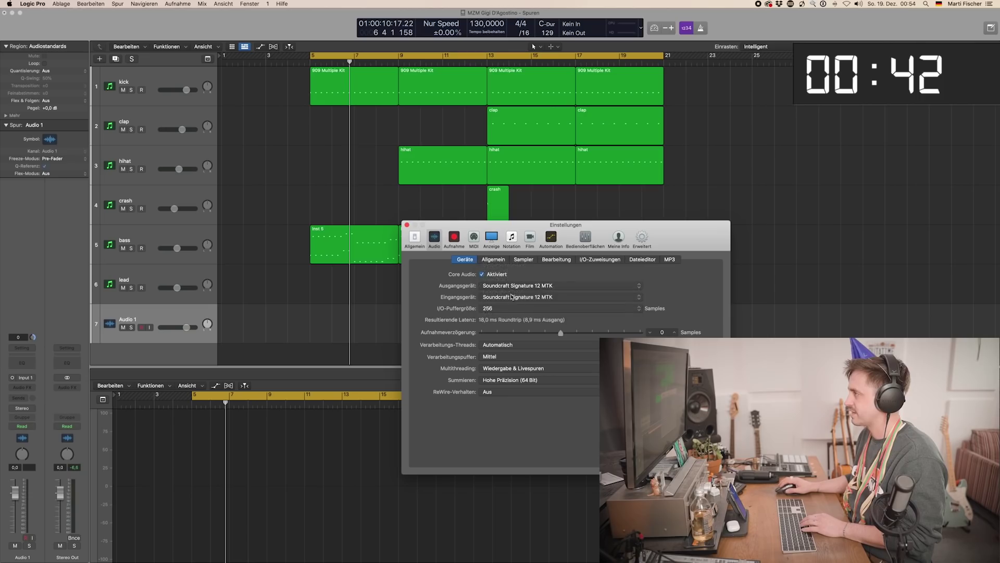
left_click(511, 297)
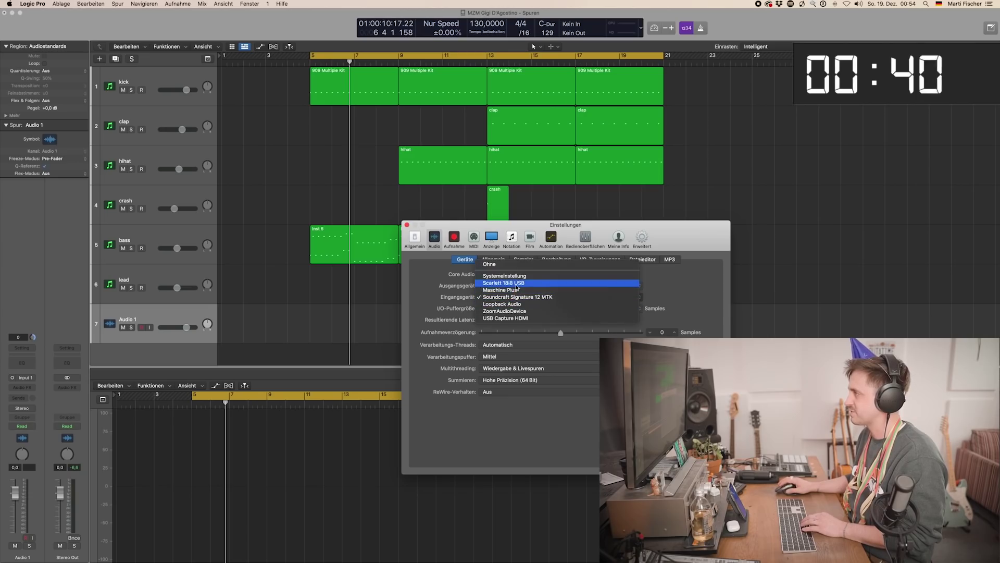
left_click(504, 282)
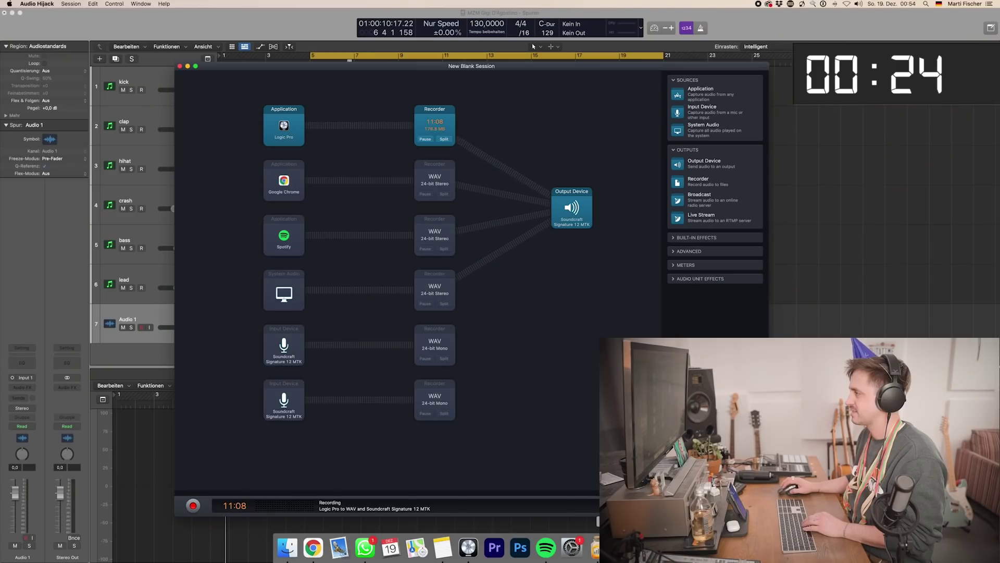
key("super+Tab")
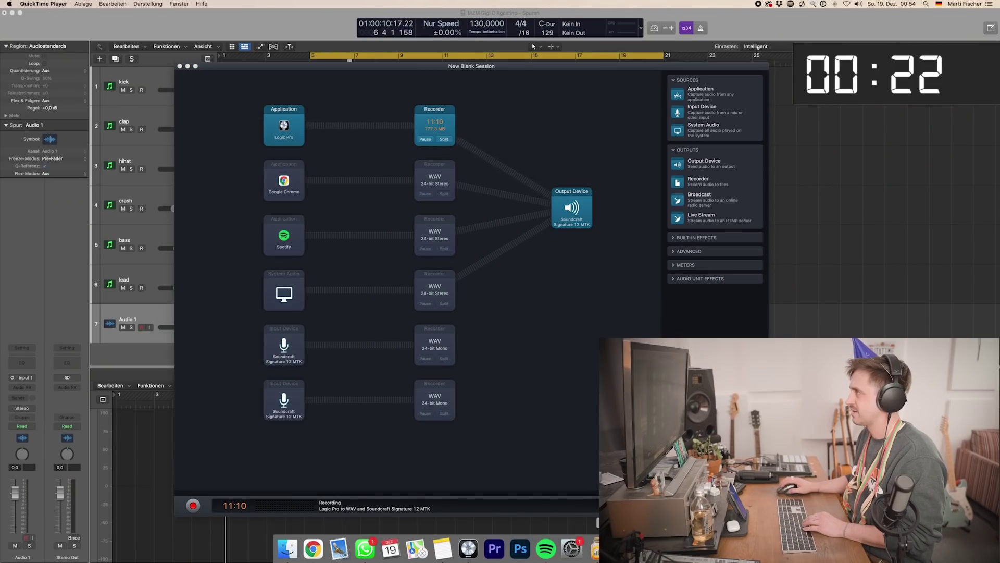
key("super+Tab")
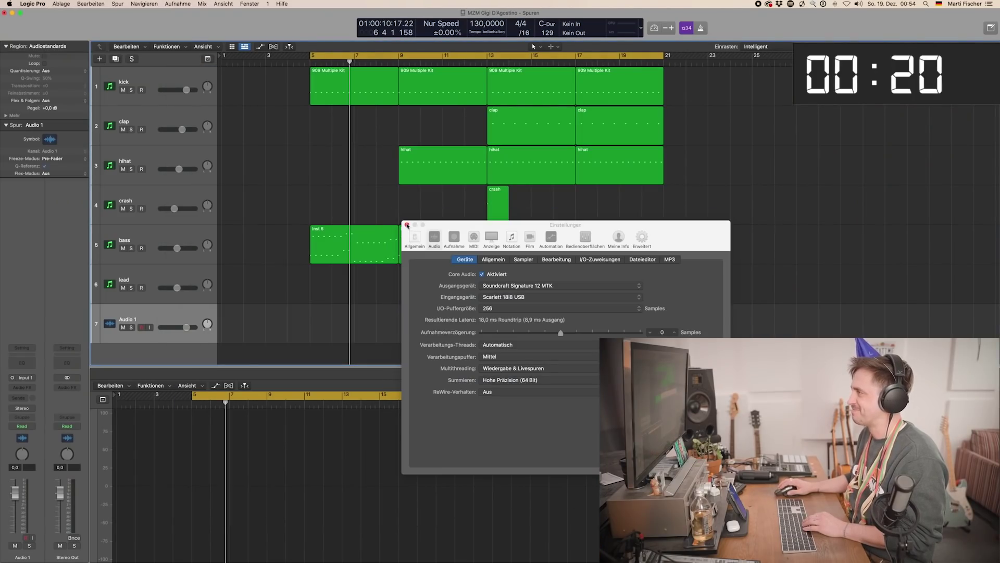
left_click(407, 225)
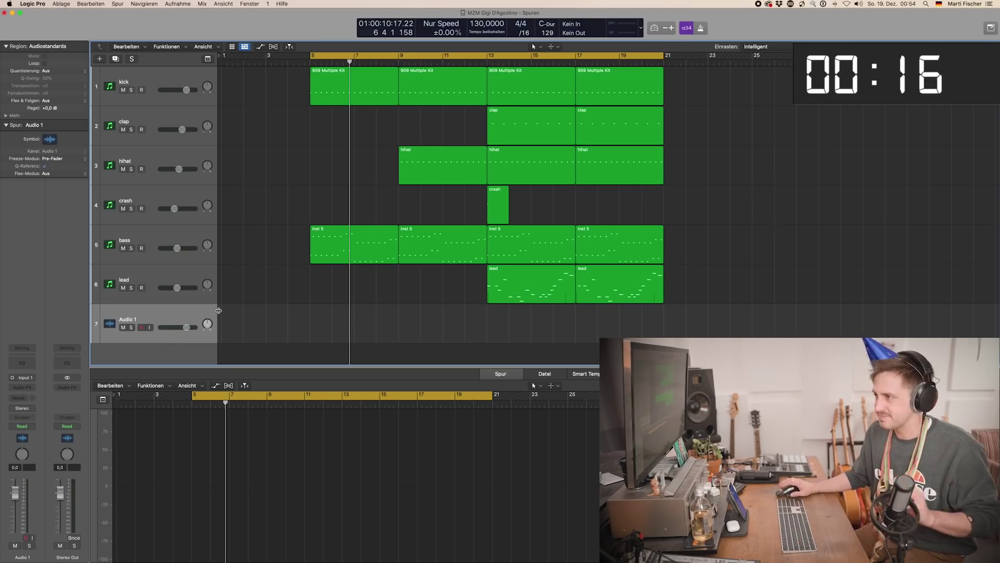
Step: Enable input monitoring on the audio track and record a short voice take around the start of bar 5
key("ctrl+i")
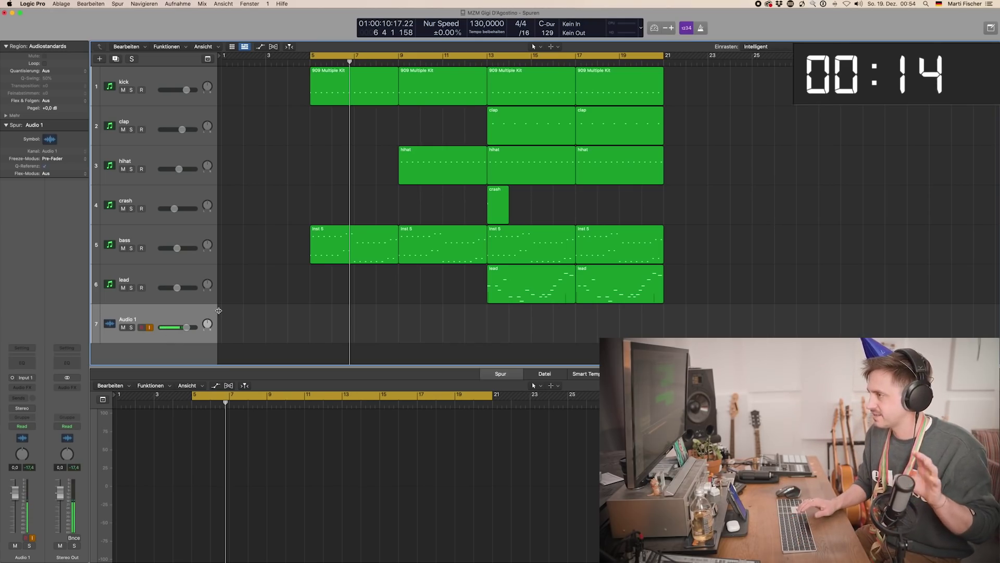
key("r")
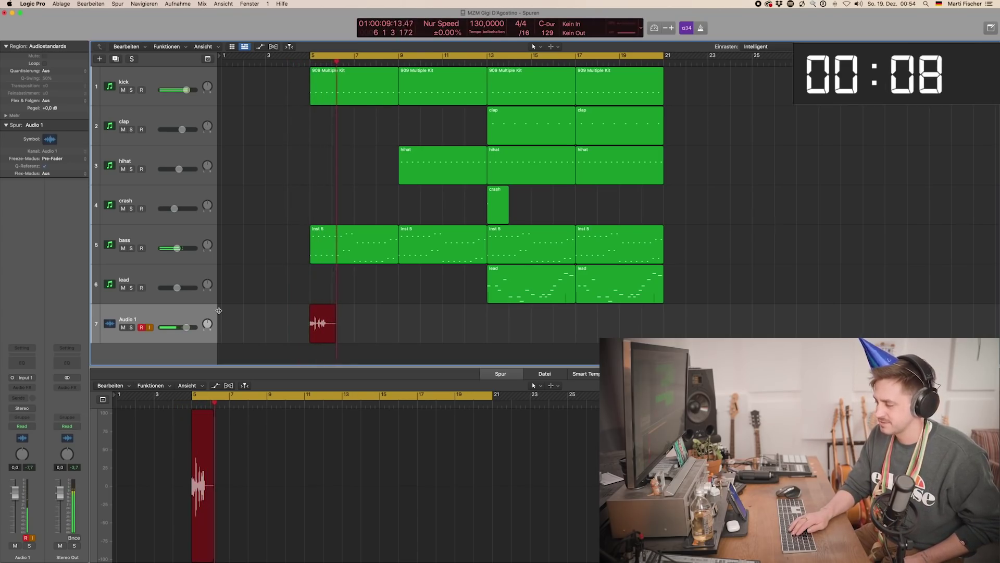
key("space")
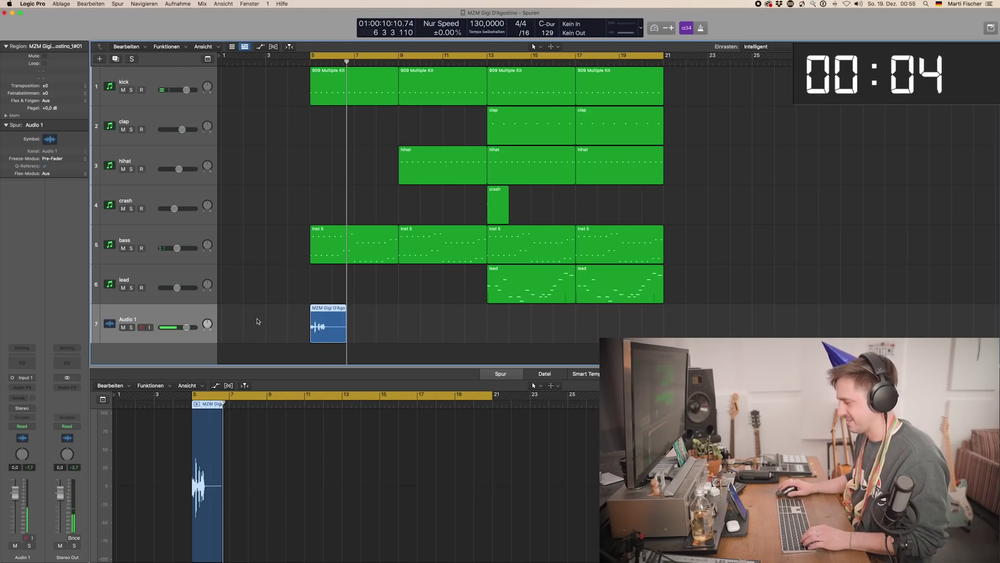
Step: Switch the audio input device back to Soundcraft Signature 12 MTK
key("super+comma")
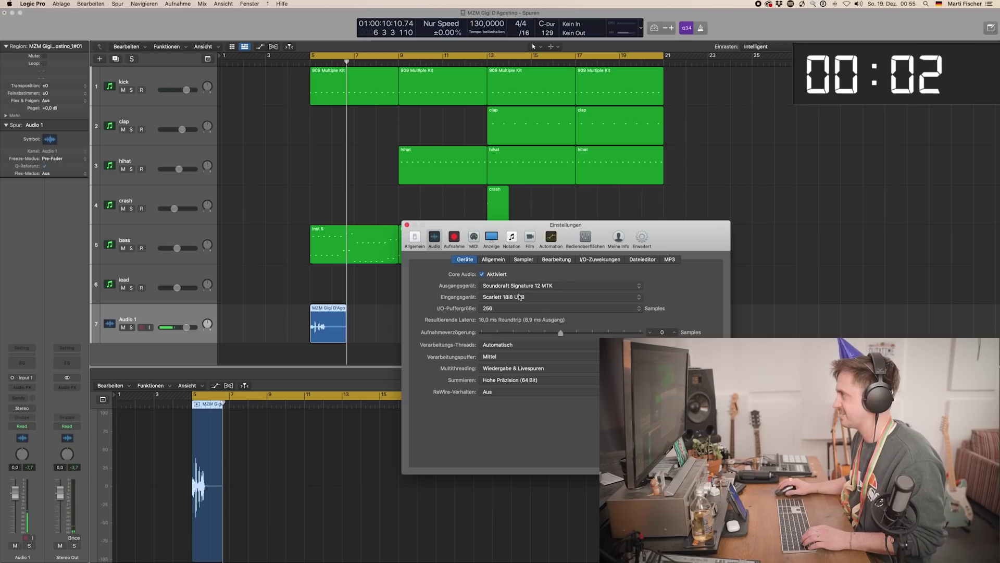
left_click(519, 297)
left_click(520, 312)
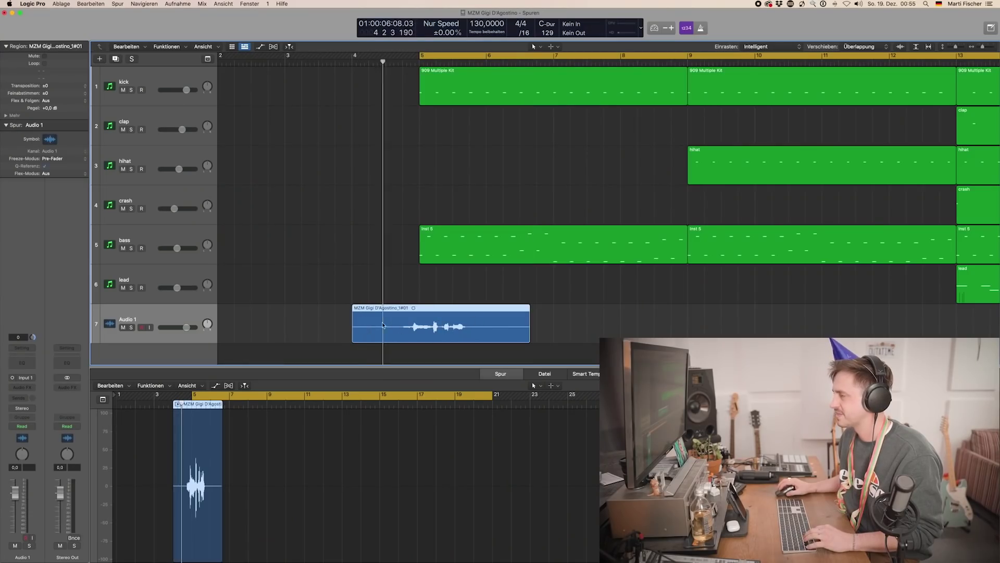
Step: Shift the voice region slightly earlier so it starts just before bar 4, and audition its timing against the beat
key("super+Right")
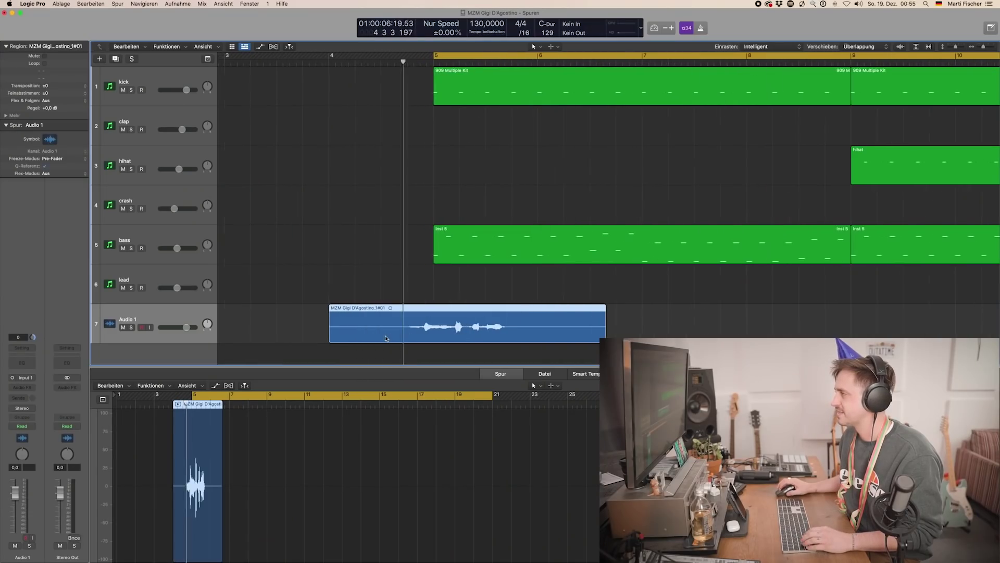
left_click_drag(455, 334, 438, 335)
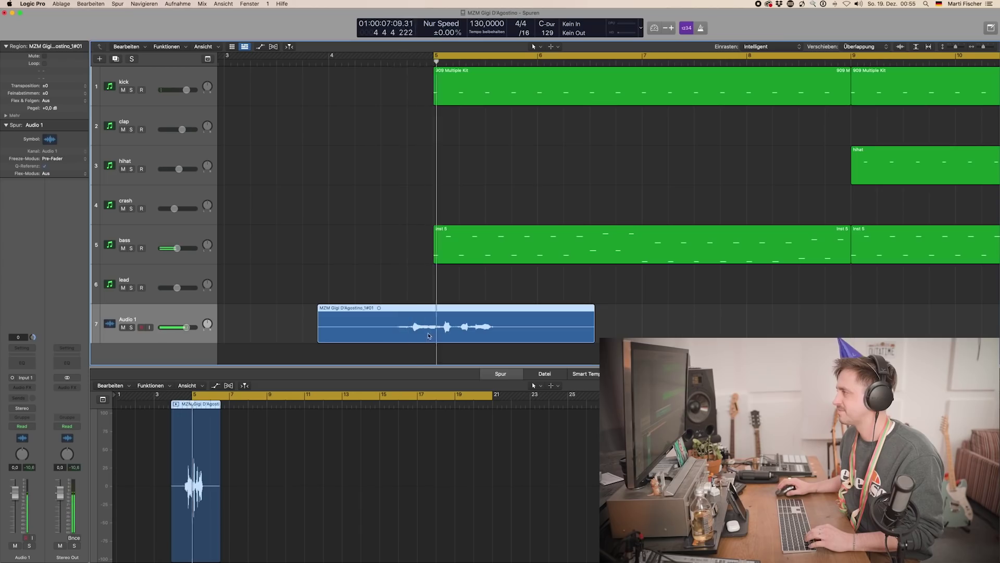
left_click_drag(429, 336, 428, 335)
key("space")
key("space")
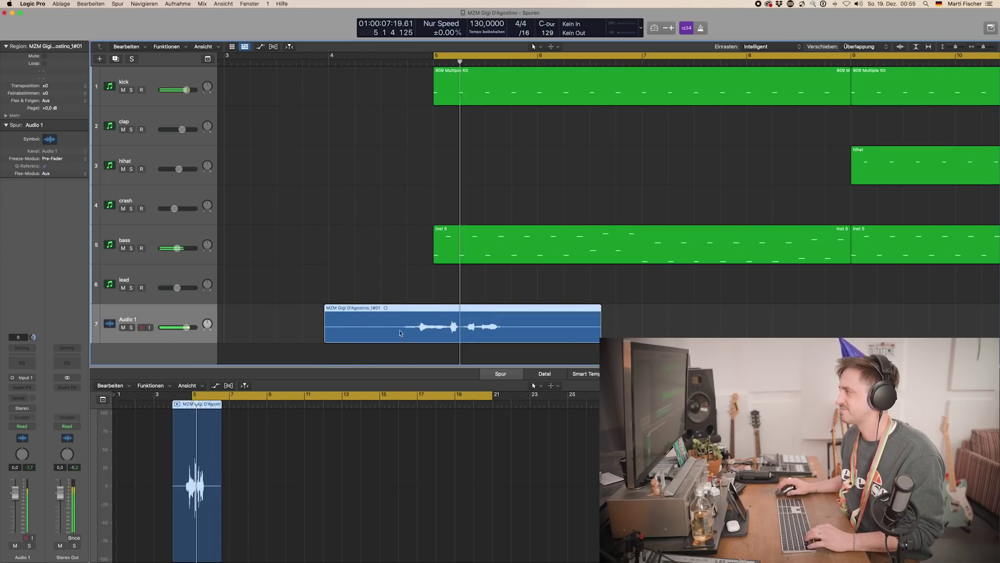
Step: Enable Flex Time - Slicing for the voice recording in the audio track editor
left_click(228, 386)
key("Return")
key("super+Right")
key("super+Right")
scroll(245, 482, "left", 5)
key("super+Right")
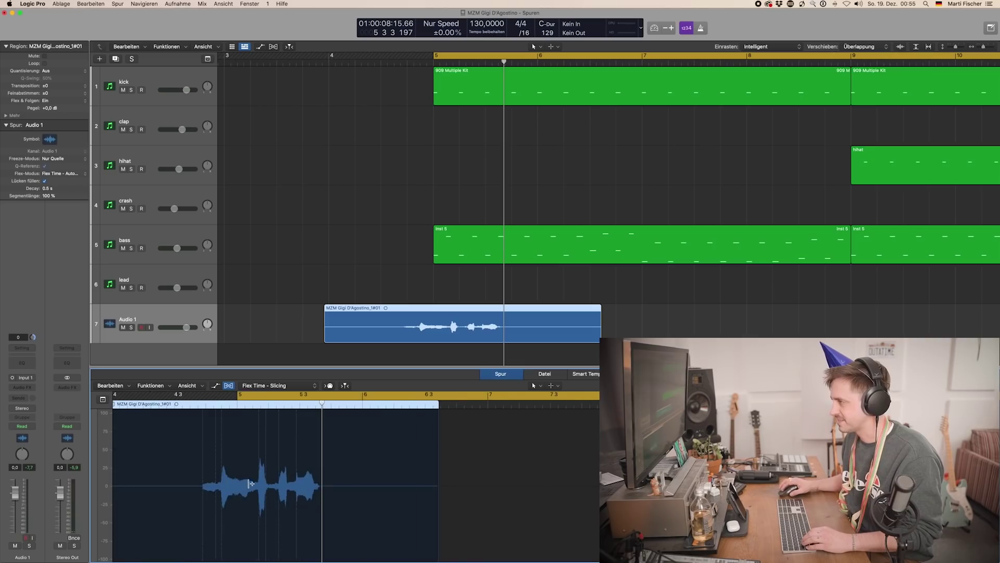
scroll(292, 459, "left", 3)
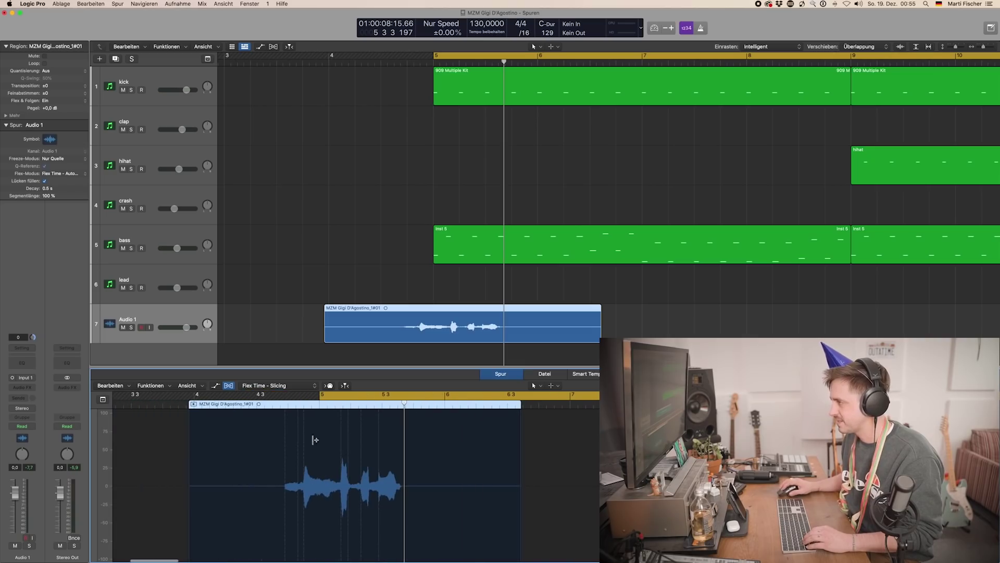
Step: Place flex markers at the word onsets of the voice take, nudge them to tighten the timing and play it back
left_click(285, 434)
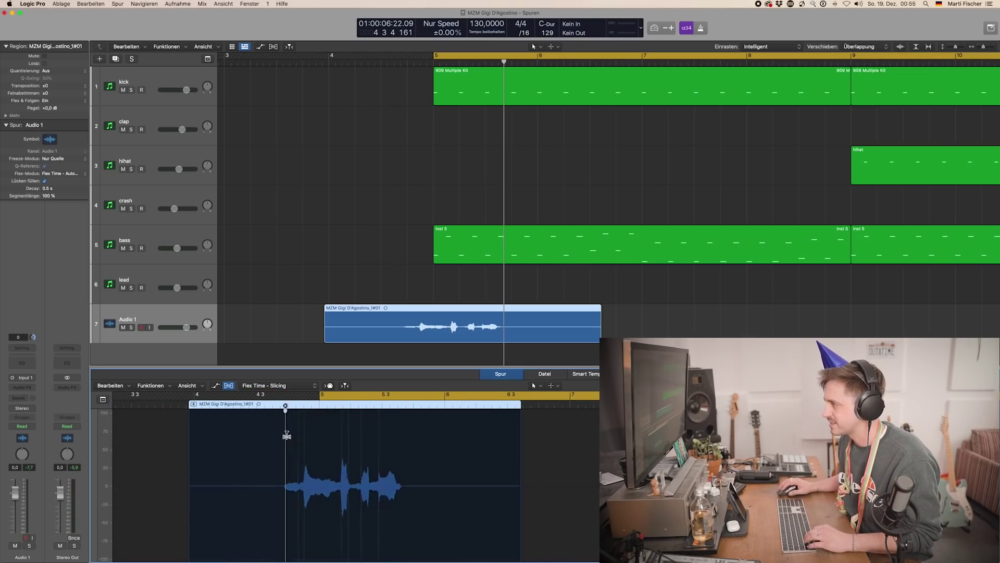
left_click(345, 427)
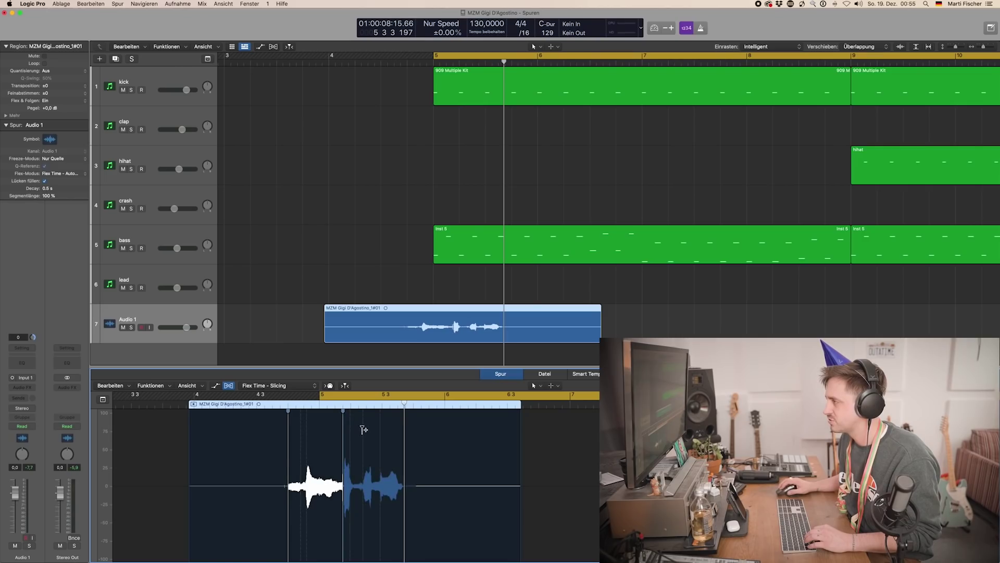
left_click_drag(364, 431, 366, 432)
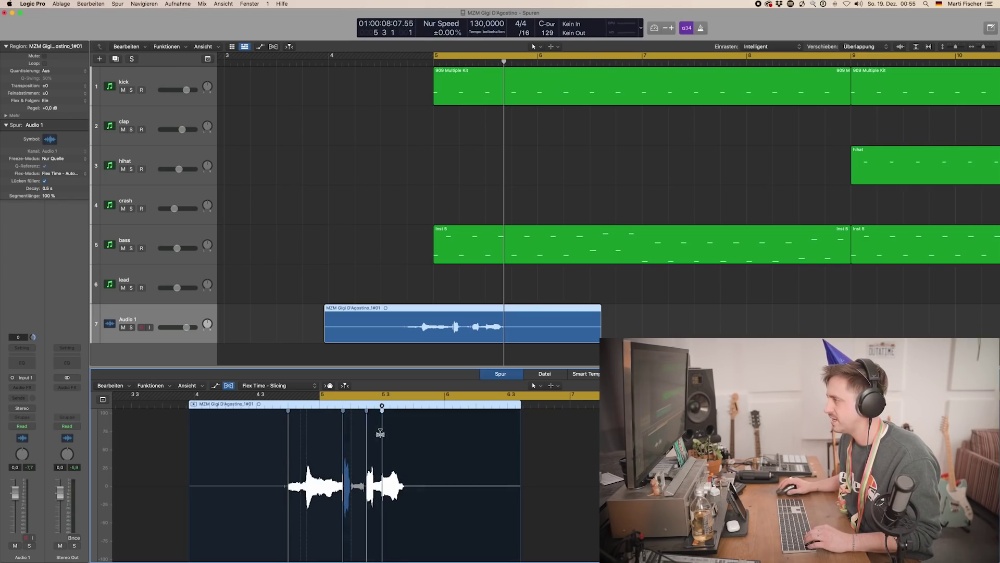
key("space")
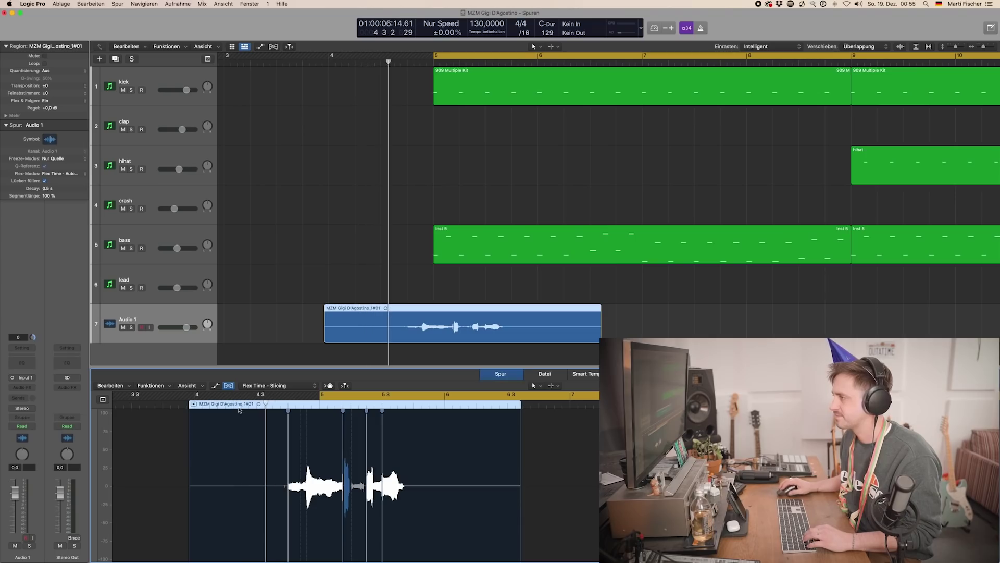
Step: Switch the voice recording's flex mode to Flex Time - Monophon and play it back against the beat
left_click(278, 386)
left_click(281, 378)
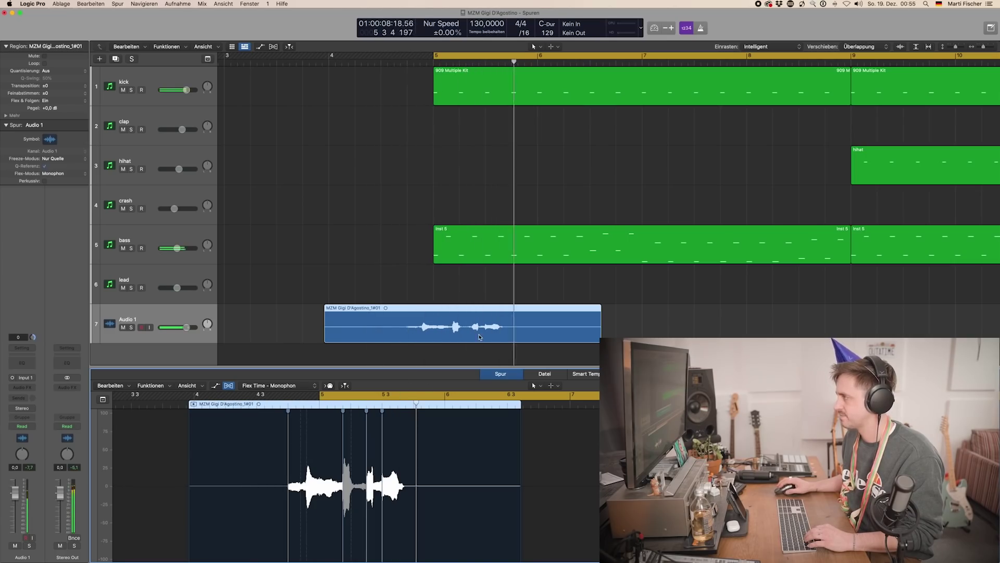
Step: Split the voice region around the spoken phrase and delete the silent pieces before and after it
key("super+Right")
left_click_drag(363, 314, 529, 322)
left_click_drag(365, 310, 510, 324)
left_click(495, 327)
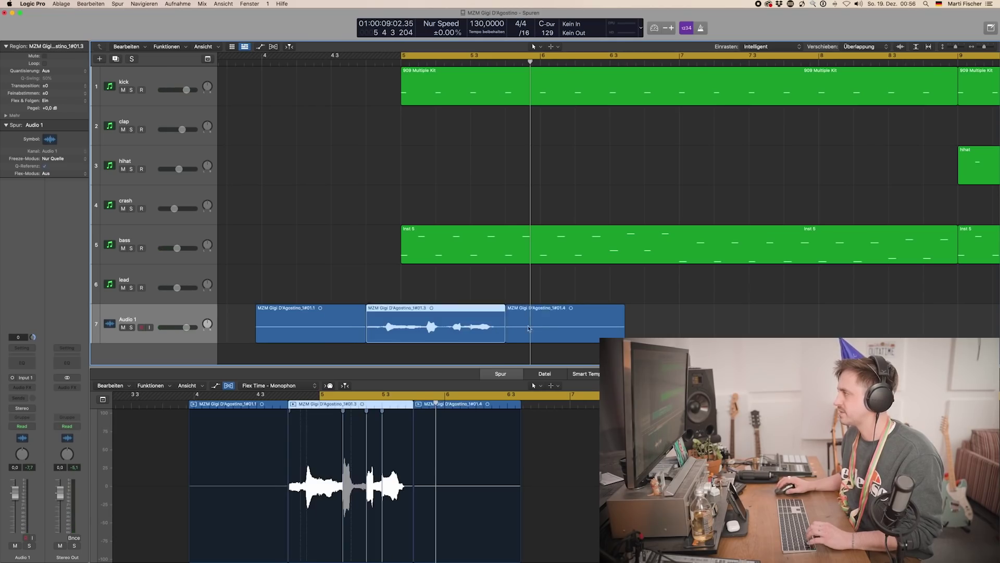
left_click(510, 336)
key("BackSpace")
left_click(357, 319)
key("BackSpace")
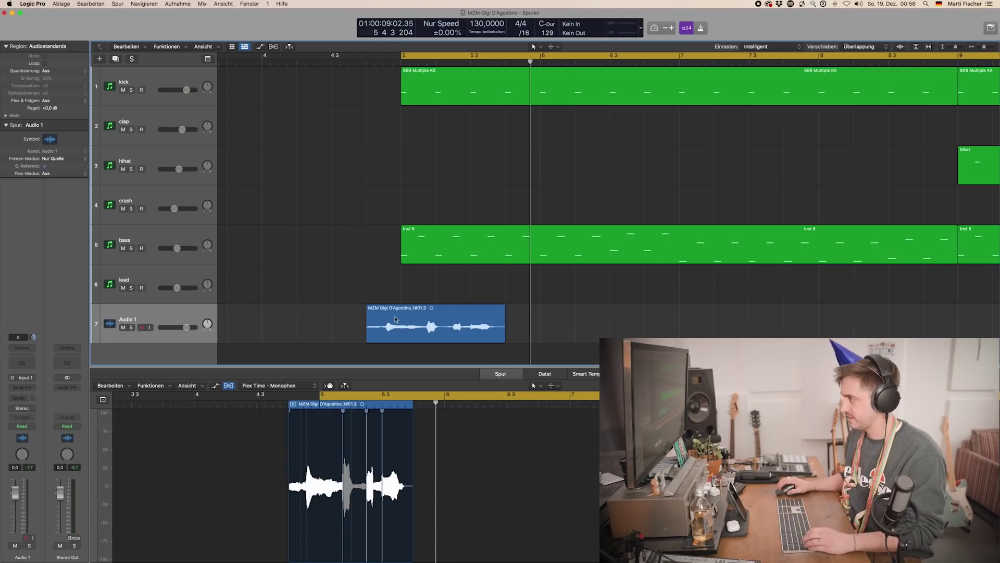
Step: Add a short fade-out to the end of the trimmed voice region
key("super+Left")
left_click(408, 319)
left_click_drag(523, 326, 503, 328)
left_click(400, 316)
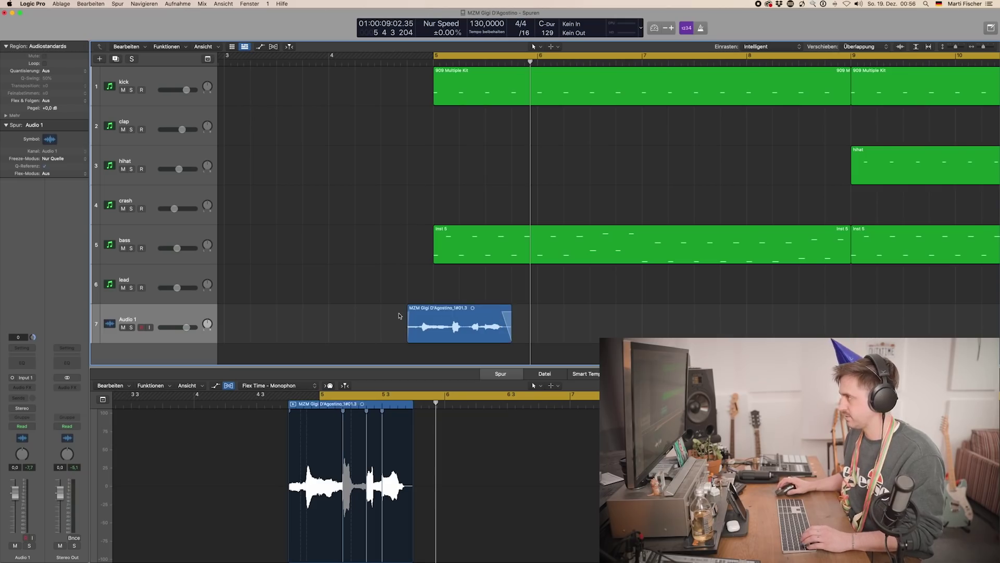
Step: Duplicate the trimmed voice region every four bars so three regions start at bars 4, 8 and 12
scroll(405, 317, "up", 3)
scroll(405, 318, "down", 5)
scroll(501, 328, "down", 6)
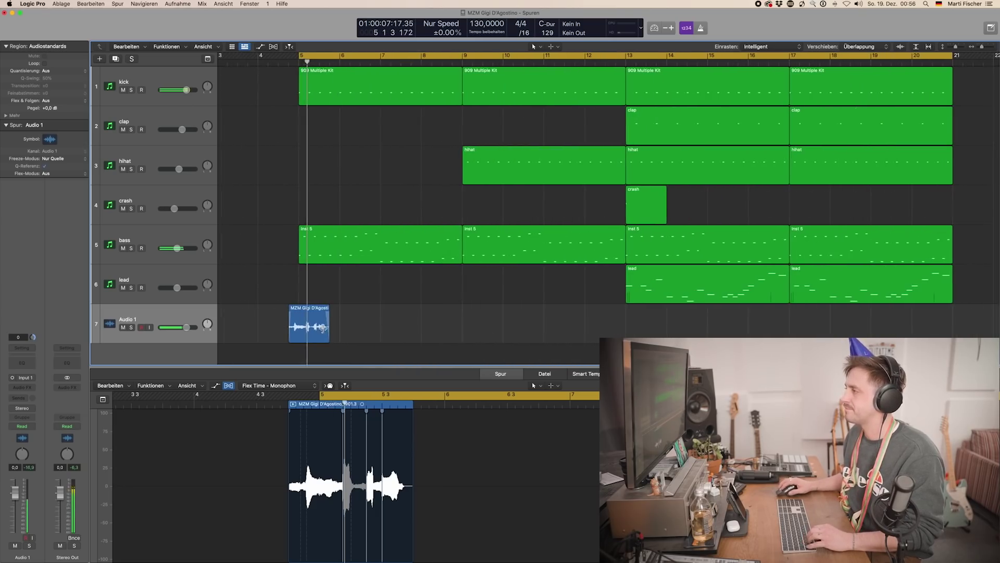
left_click_drag(306, 323, 599, 326)
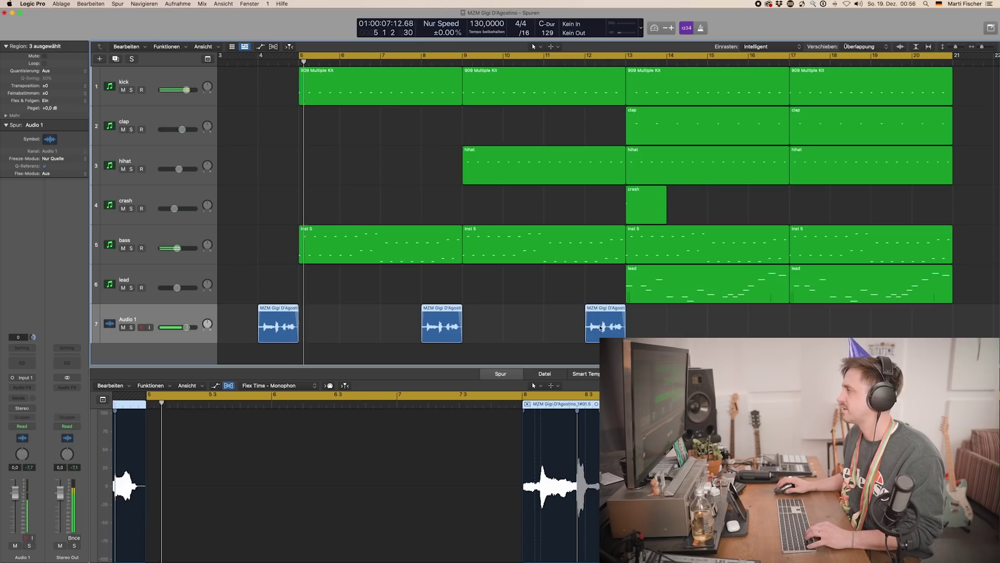
Step: Shift the three voice regions one beat earlier and move the first one to just before bar 16
left_click_drag(599, 327, 589, 327)
left_click(598, 332)
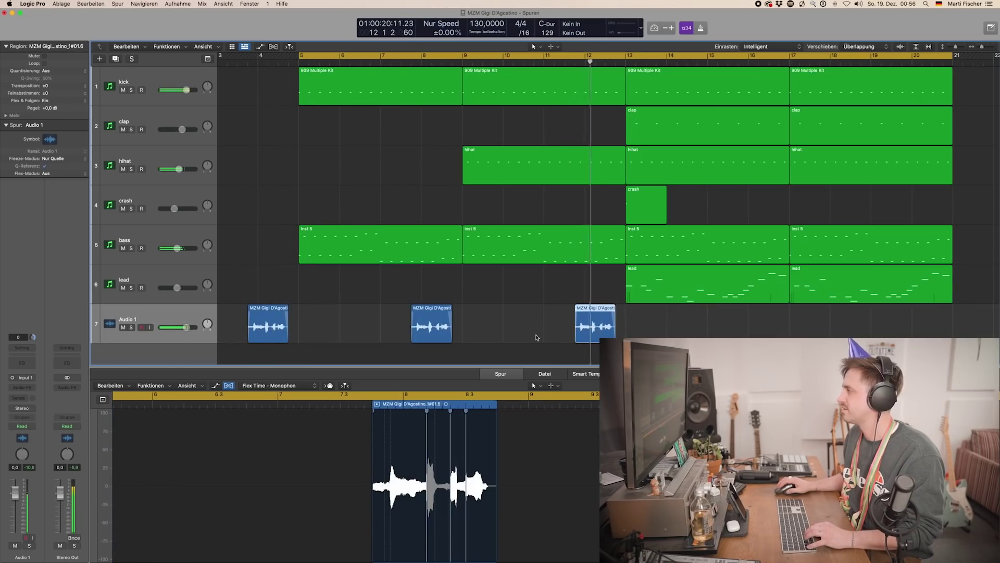
left_click(511, 322)
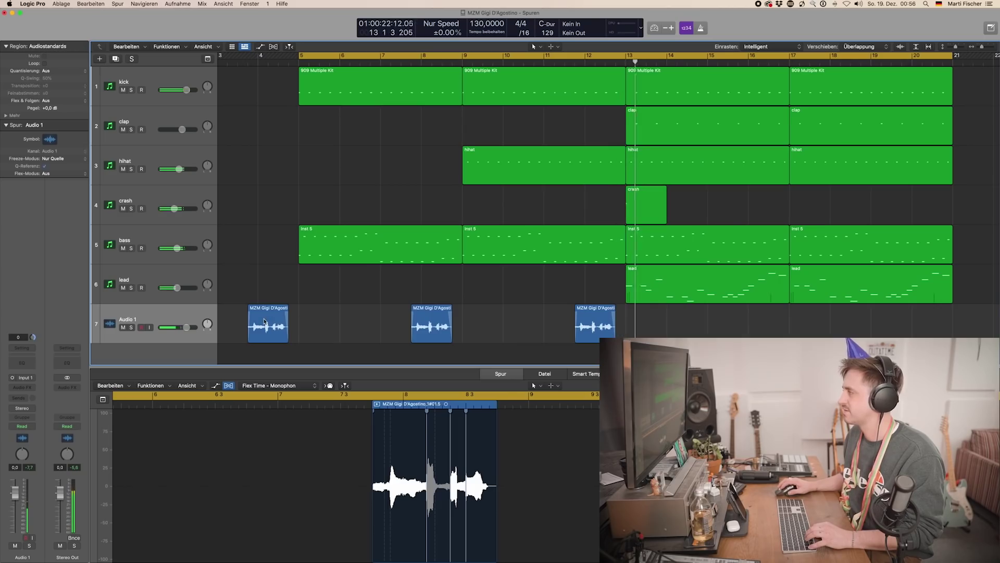
left_click_drag(264, 321, 754, 336)
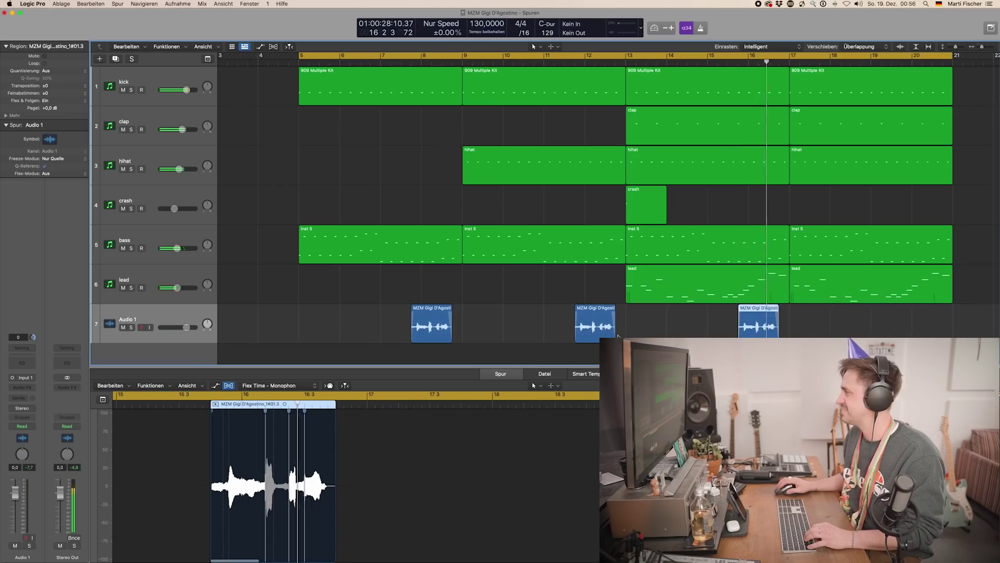
Step: Add a Channel EQ to the voice track with a 330 Hz low cut, a -9.2 dB dip at 520 Hz and a high cut
left_click(22, 363)
left_click(334, 150)
left_click_drag(339, 218, 489, 237)
left_click(521, 149)
left_click_drag(669, 208, 614, 198)
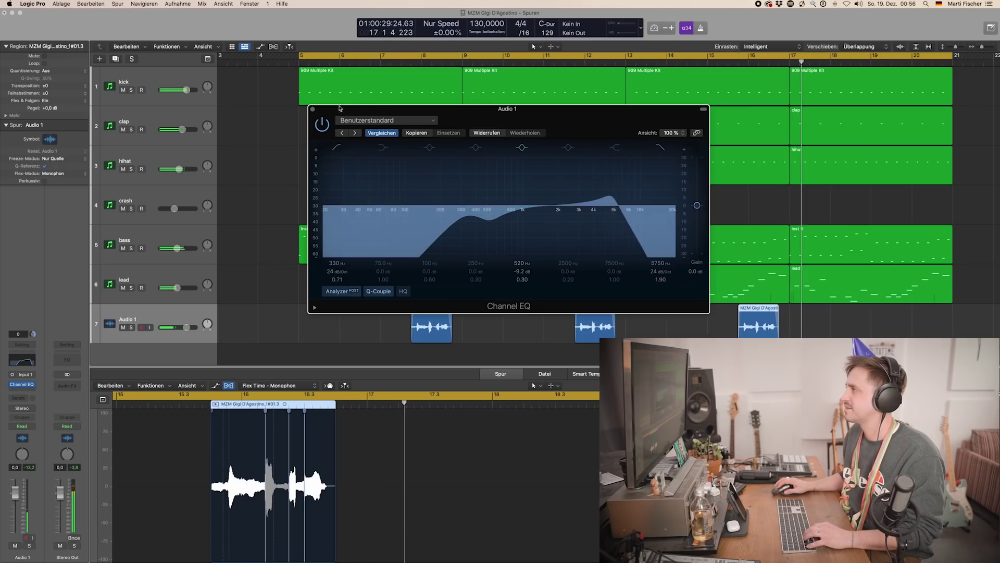
left_click(312, 110)
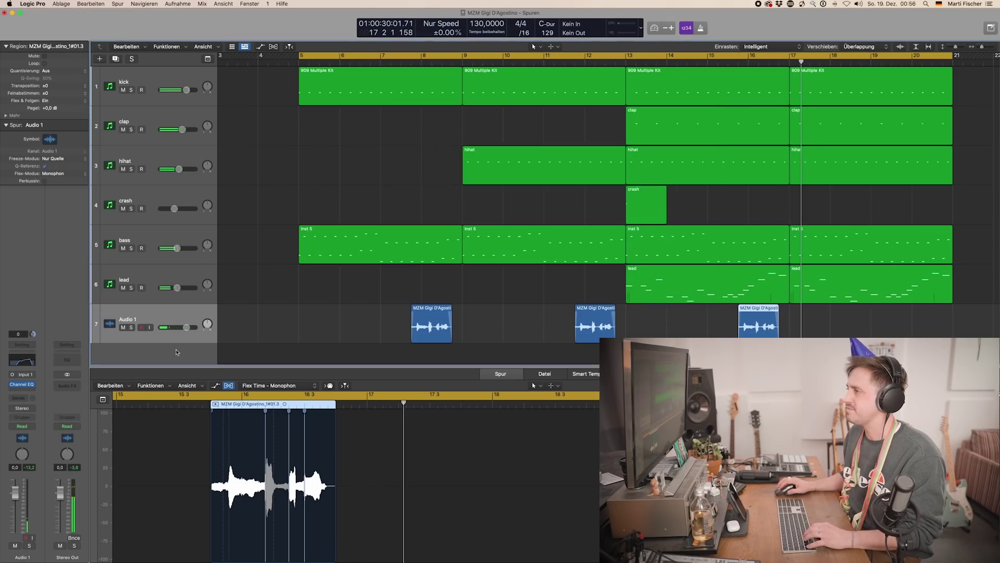
Step: Insert the Vulf Compressor after the Channel EQ on the voice track
left_click(30, 391)
mouse_move(69, 426)
left_click(101, 425)
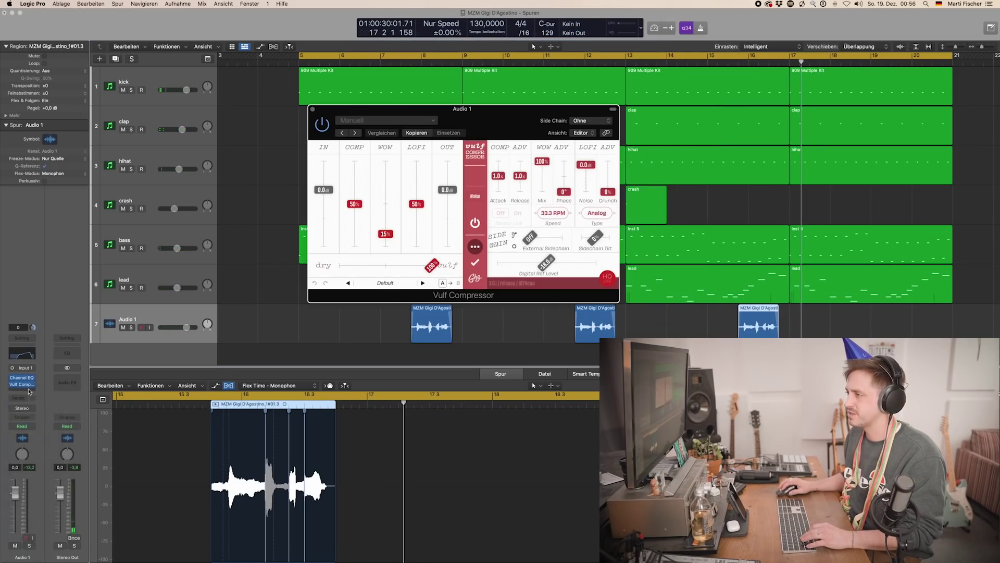
left_click(29, 385)
left_click(345, 397)
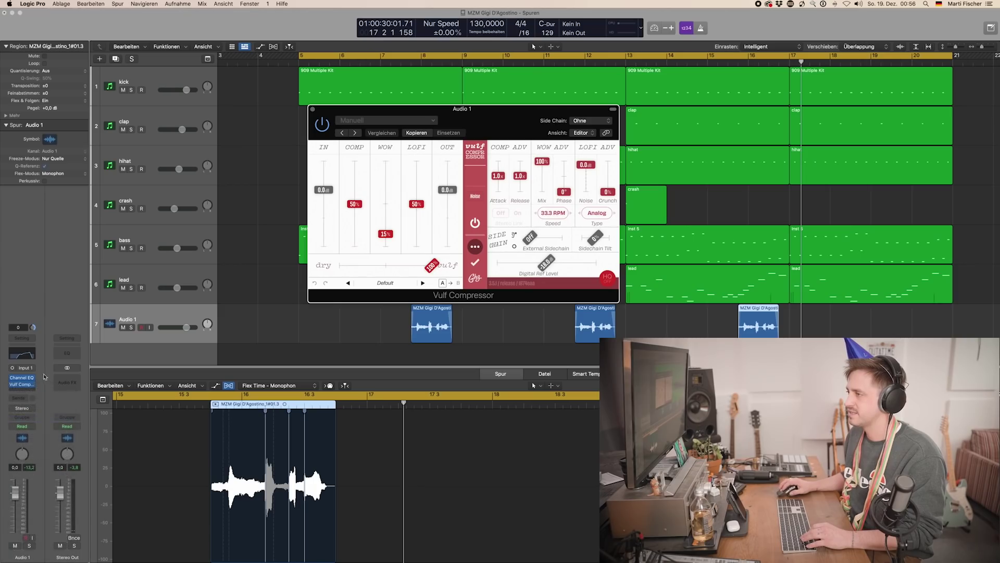
left_click(38, 388)
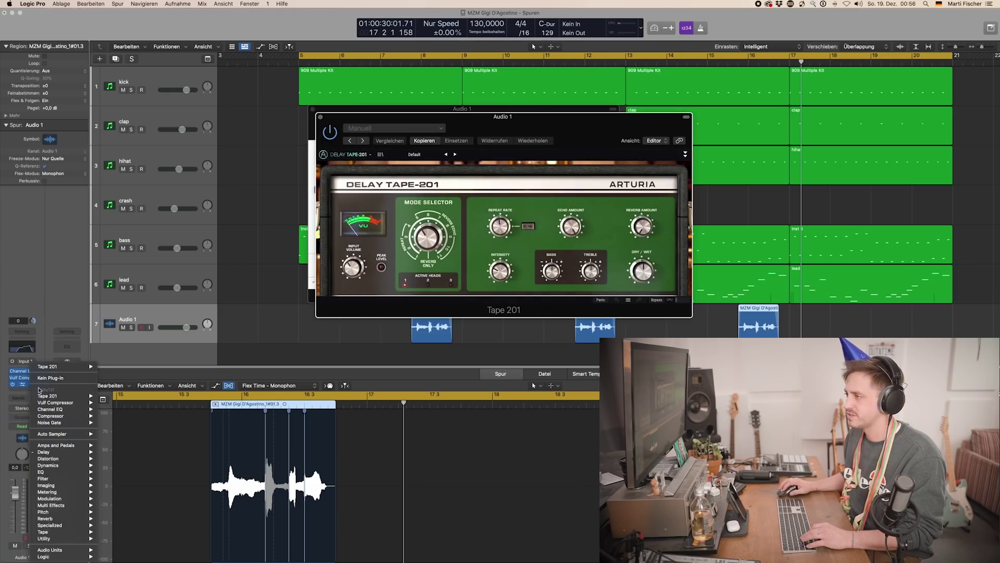
left_click(52, 379)
Step: Replace the voice track's Vulf Compressor with its stereo-output version and insert a stereo Tape 201 delay after it
left_click(23, 383)
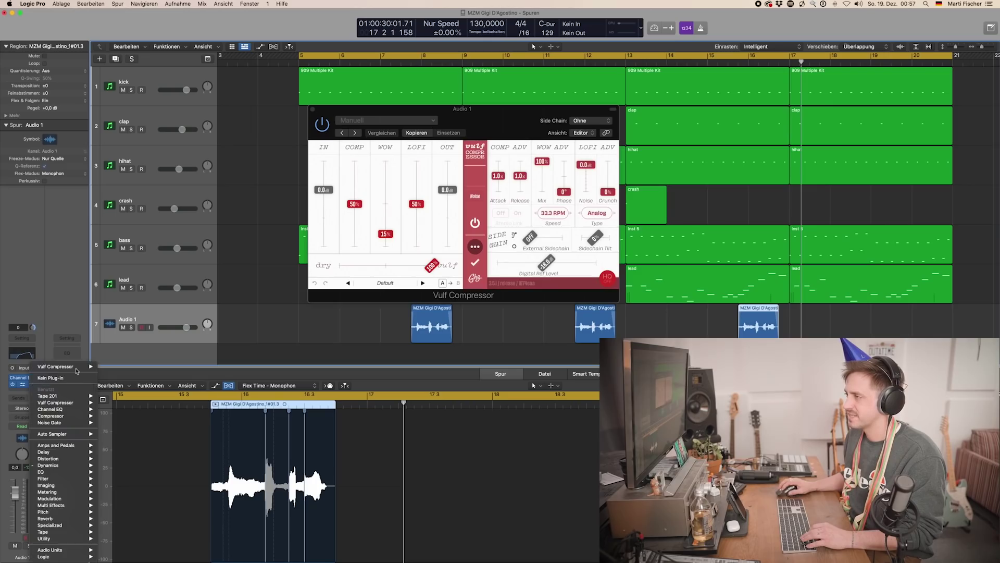
left_click(121, 372)
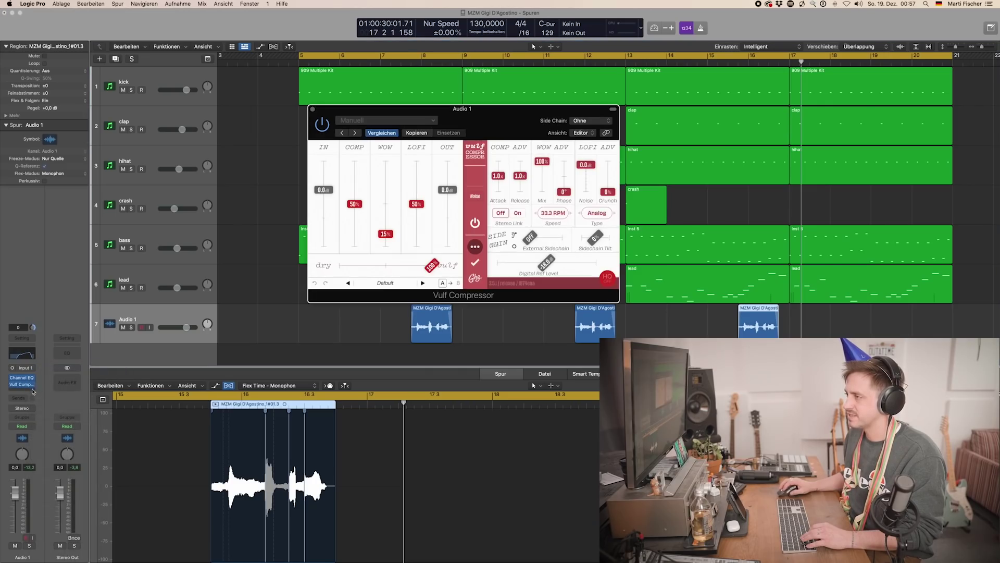
left_click(33, 389)
left_click(117, 403)
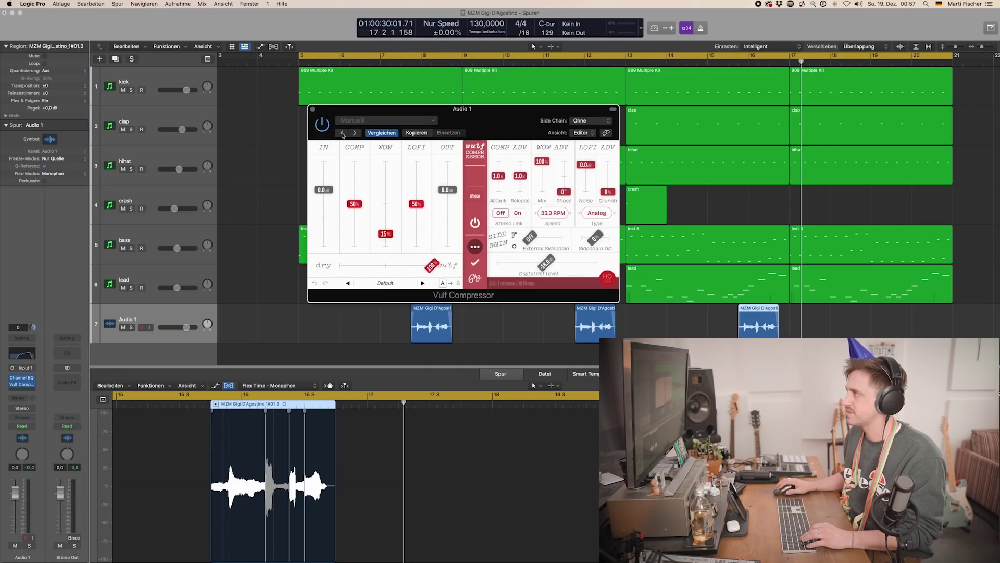
left_click(312, 111)
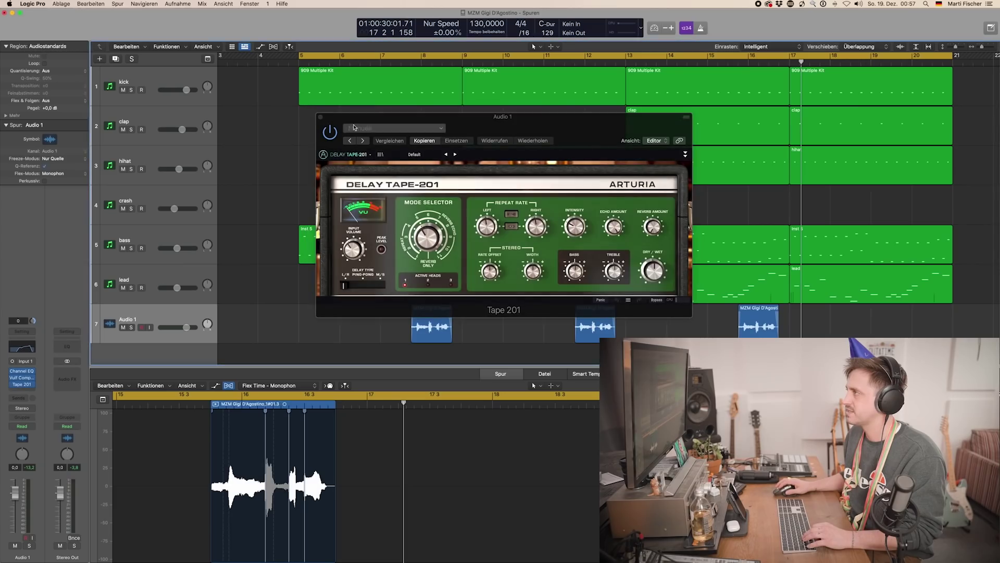
Step: Set Tape 201 to tempo-synced ping-pong repeats while auditioning from bar 8, and lower the voice track's level to -5.0 dB
left_click(426, 335)
key("space")
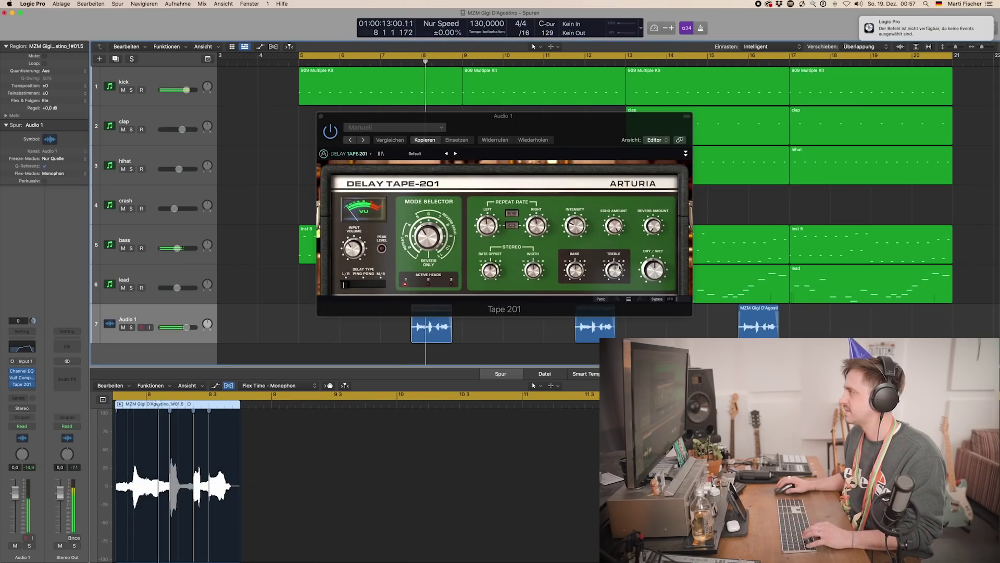
left_click_drag(495, 234, 495, 230)
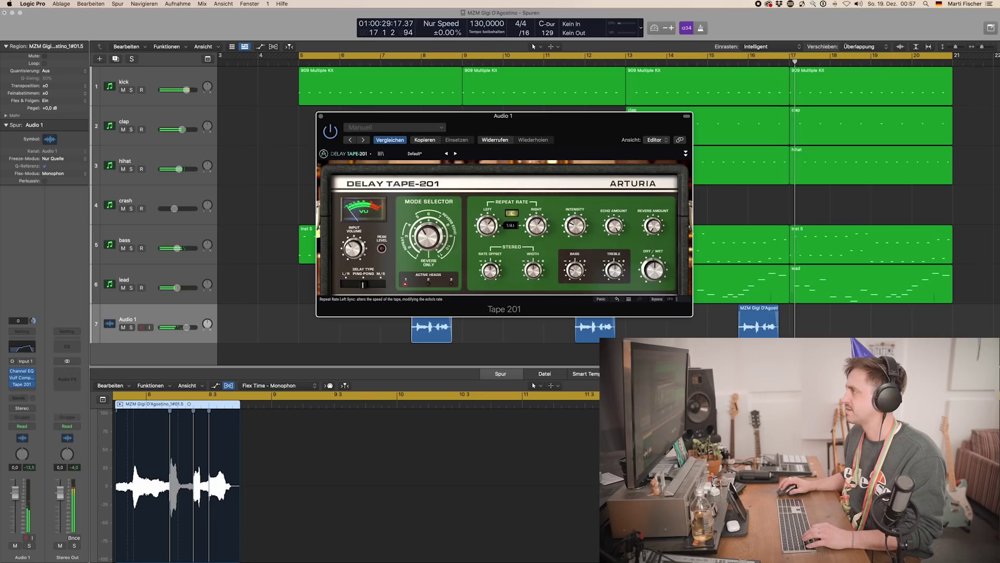
key("space")
key("space")
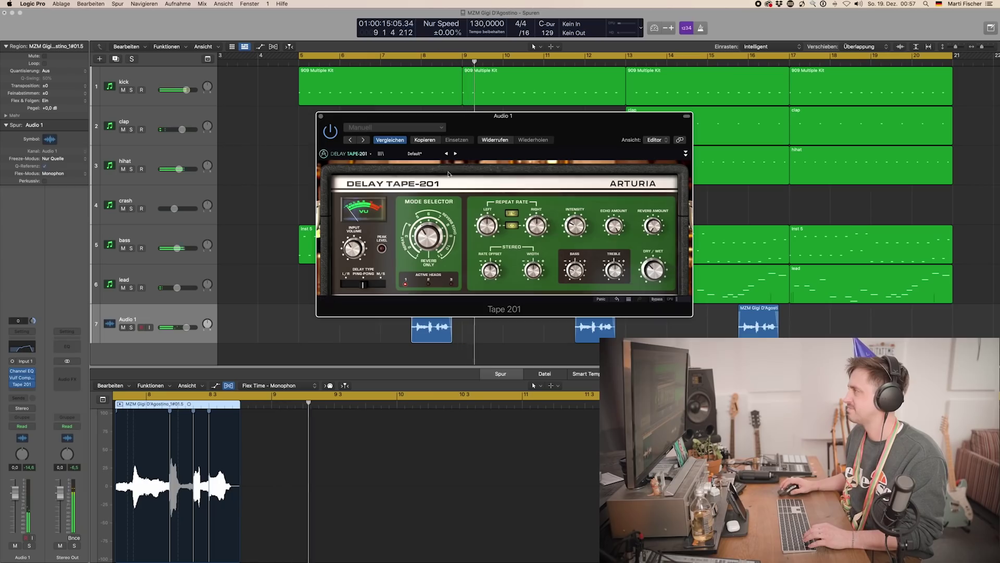
left_click(321, 116)
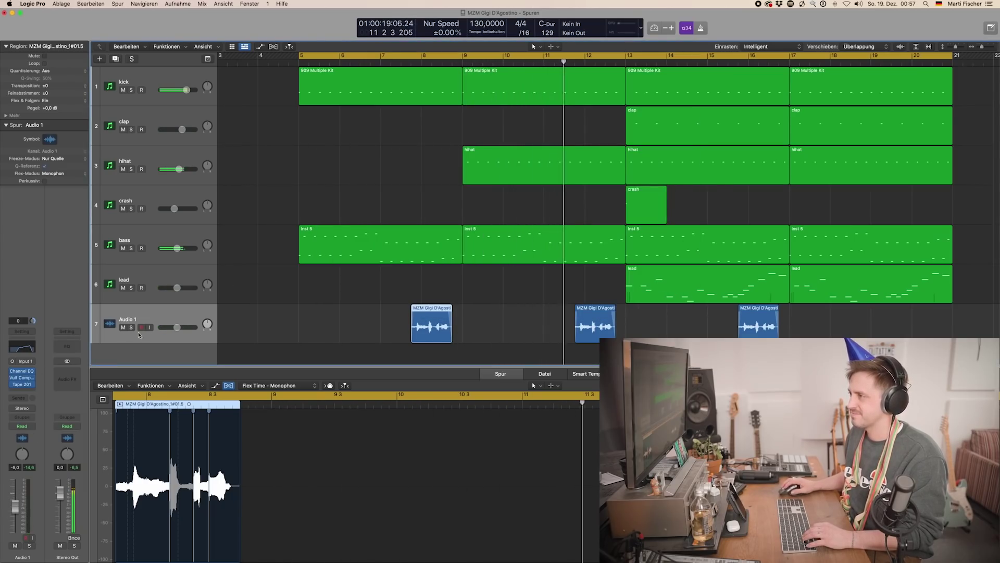
Step: Insert a pitch plug-in ahead of the Channel EQ in the voice track's effect chain
left_click(30, 371)
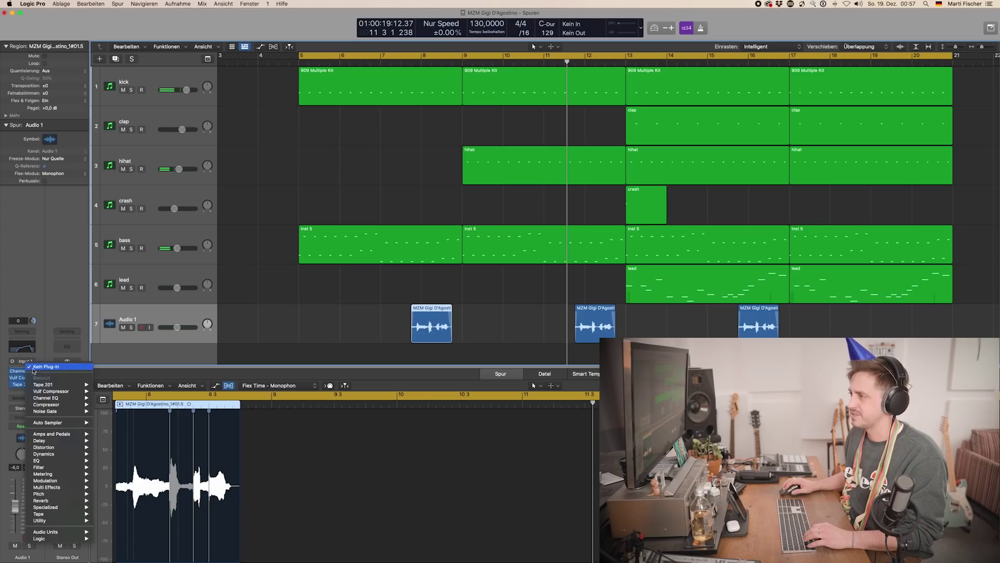
mouse_move(59, 495)
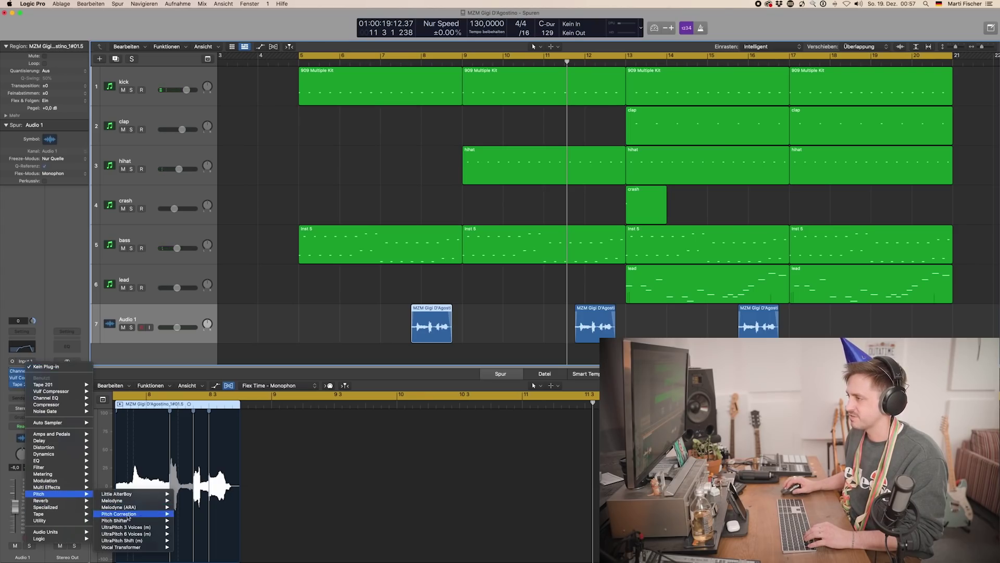